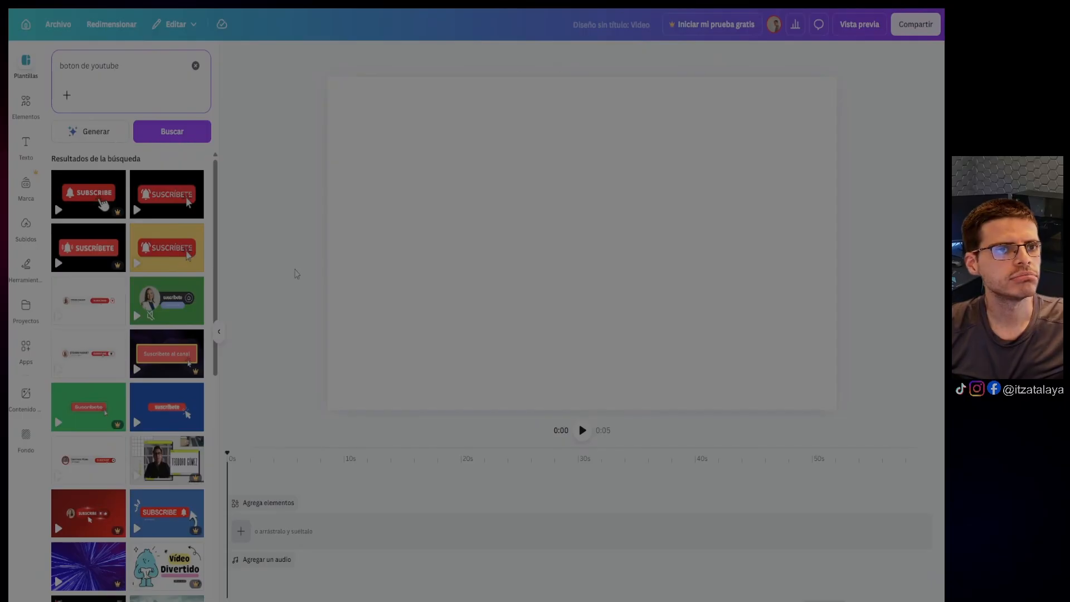
- Add the "Red and White Simple Modern Subscribe Button Youtube Outro Video" template to the blank video and check its photo and SUBSCRIBE elements
left_click(113, 335)
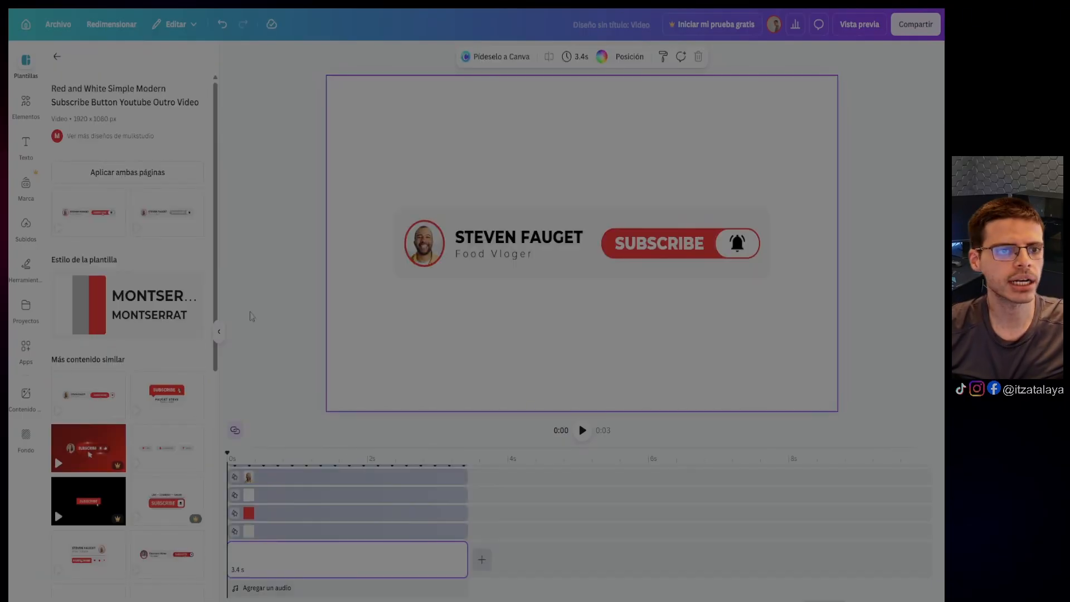
left_click(218, 331)
left_click(228, 474)
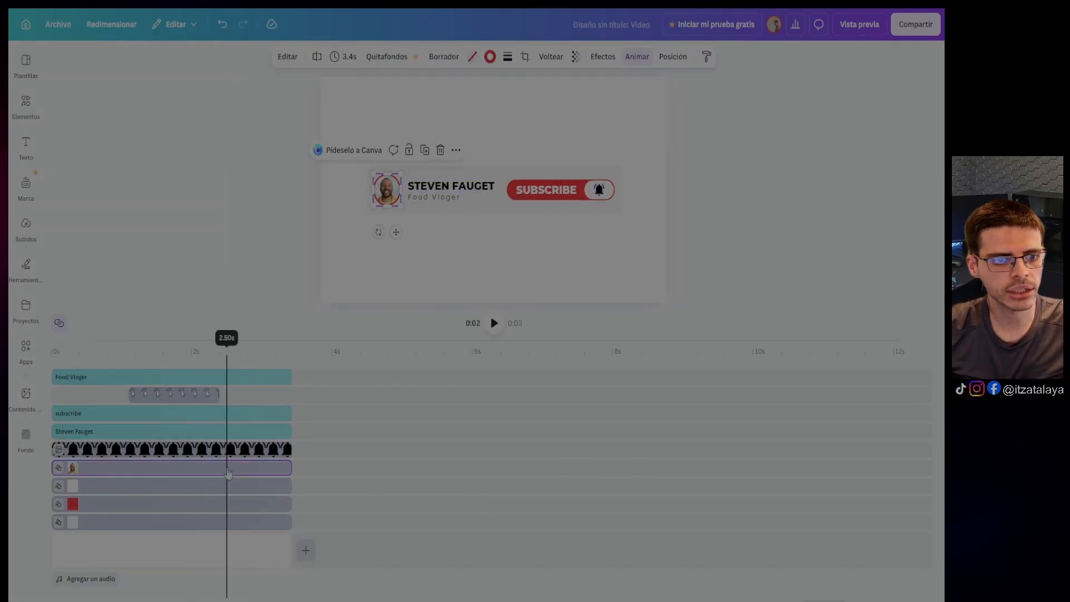
left_click(559, 191)
left_click(712, 245)
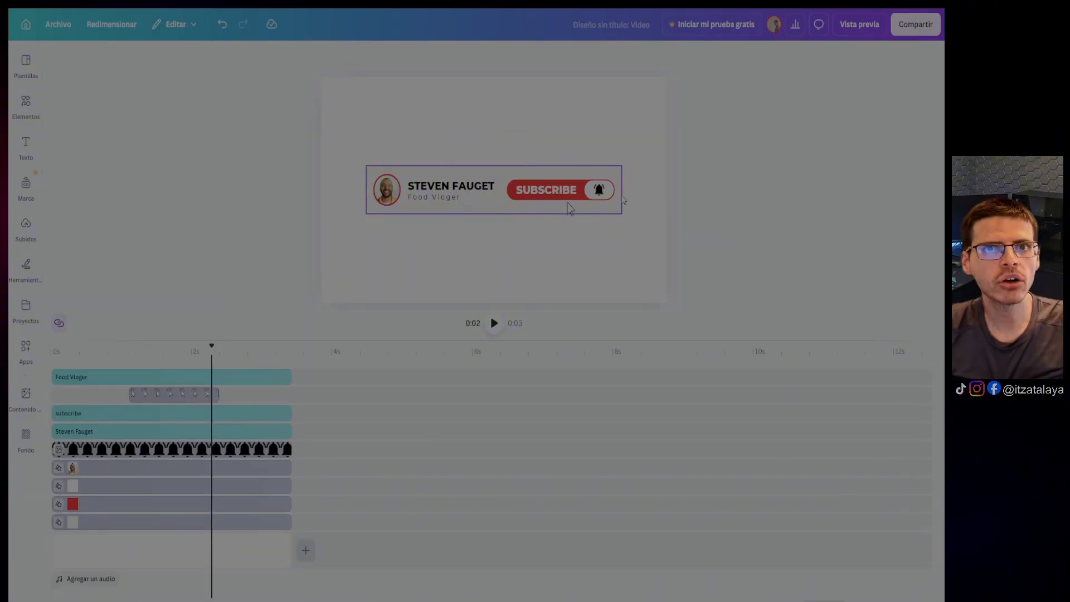
- Delete the "Food Vloger" text and replace the name above it with the channel name "Itzatalaya"
left_click(173, 377)
right_click(218, 376)
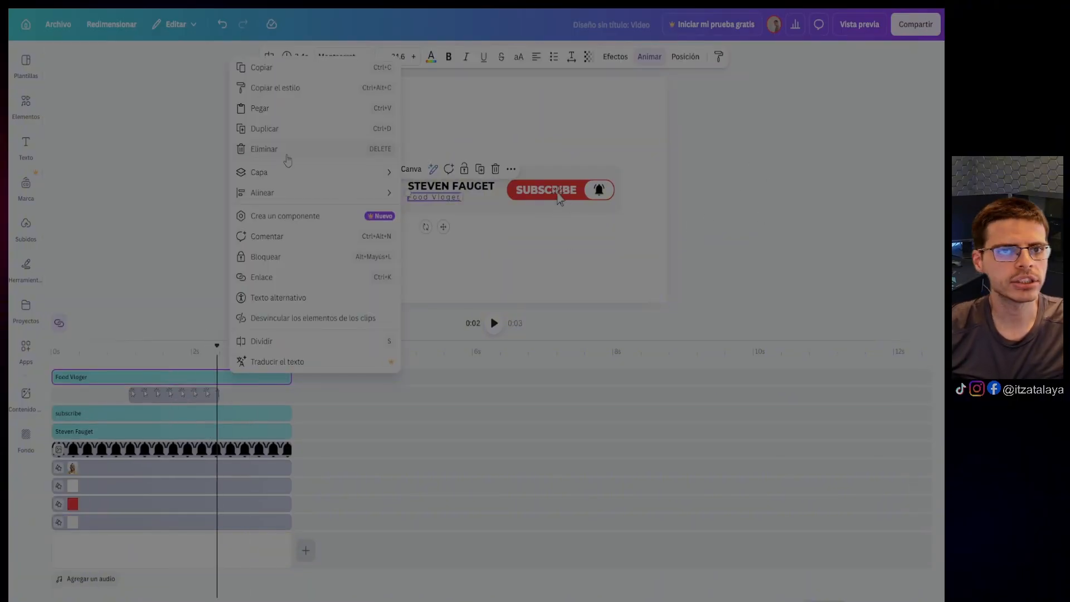
left_click(287, 148)
double_click(456, 187)
type("Itzatalaya")
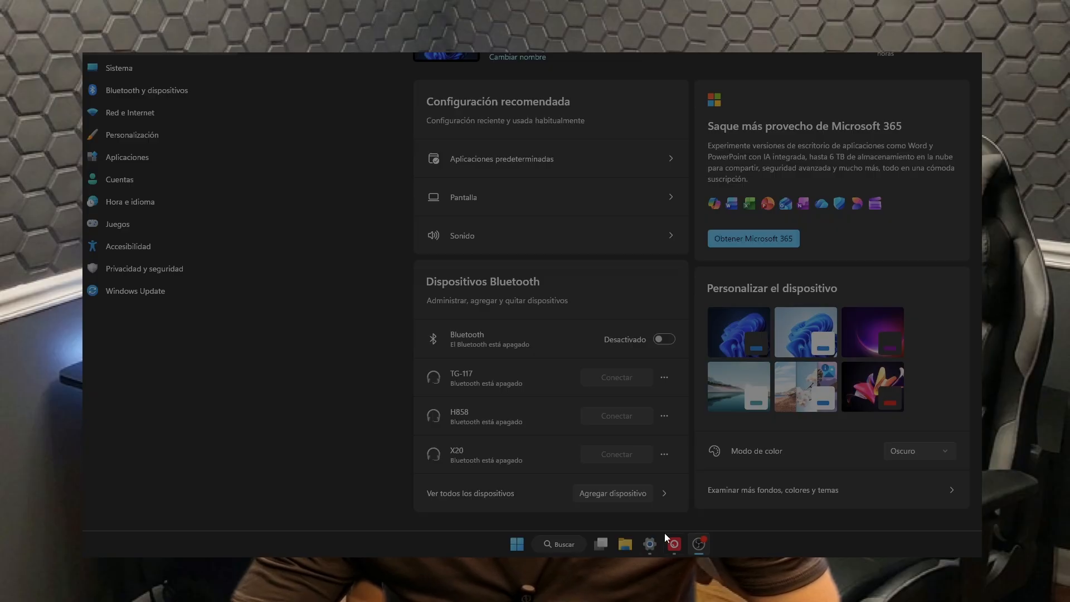
- Switch to Windows Settings and look up the available screen resolutions in the display settings
mouse_move(648, 544)
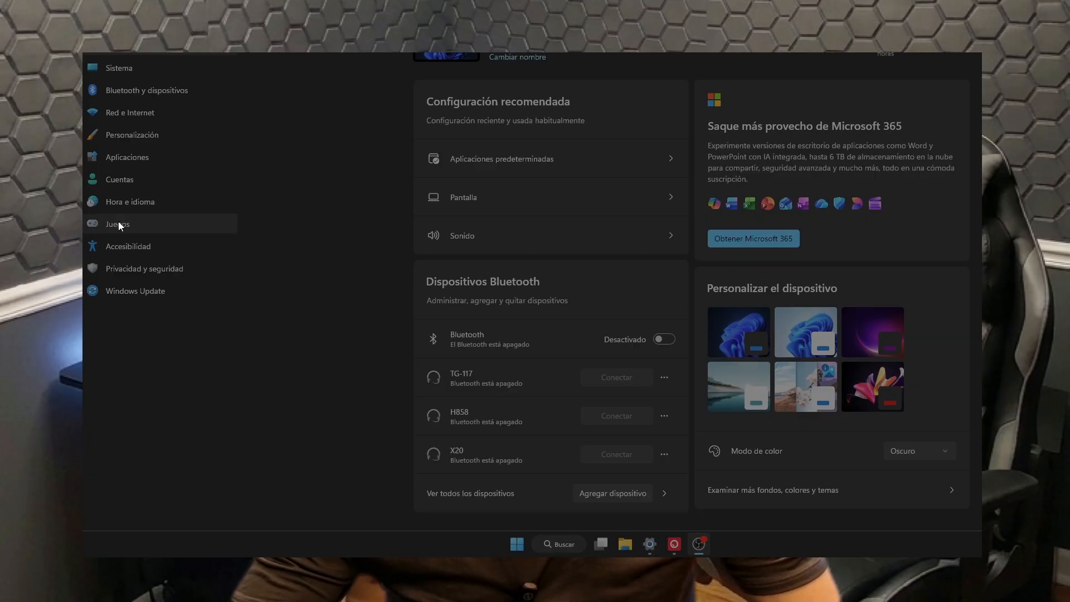
left_click(150, 51)
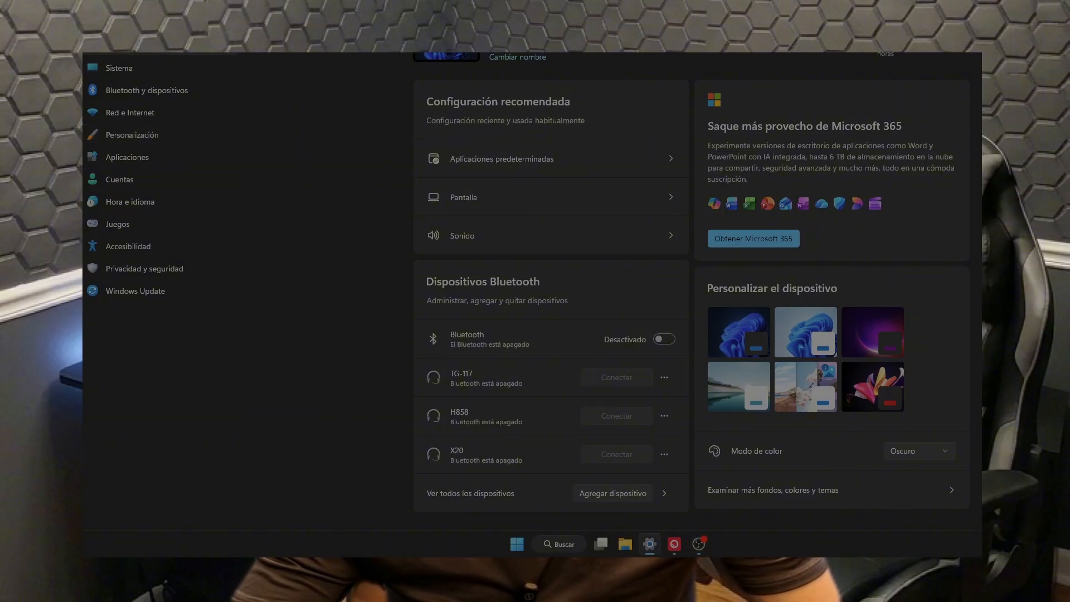
left_click(510, 195)
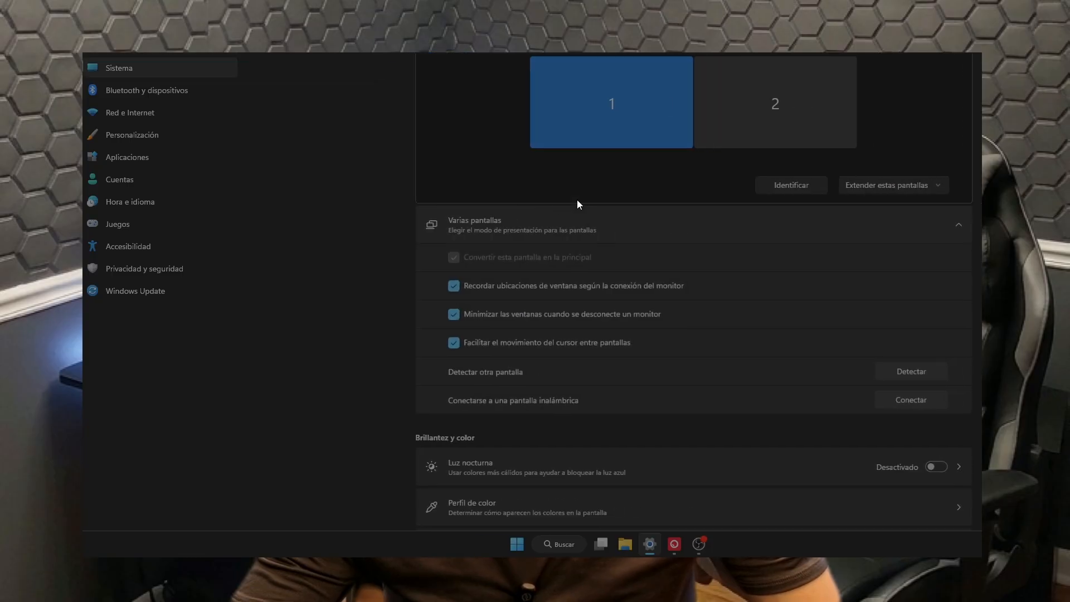
scroll(620, 305, "down", 4)
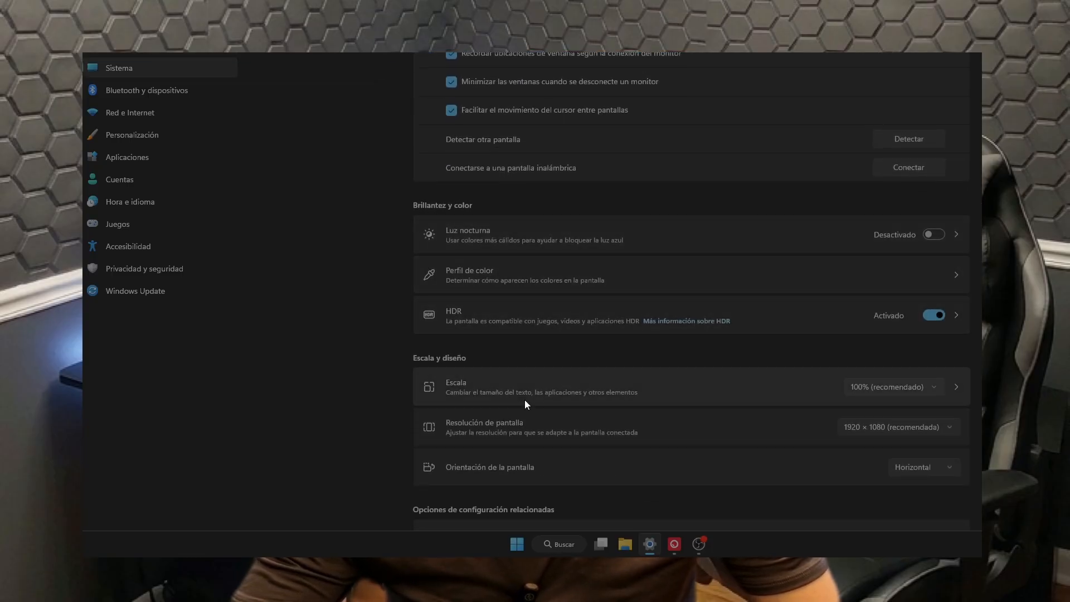
left_click(891, 425)
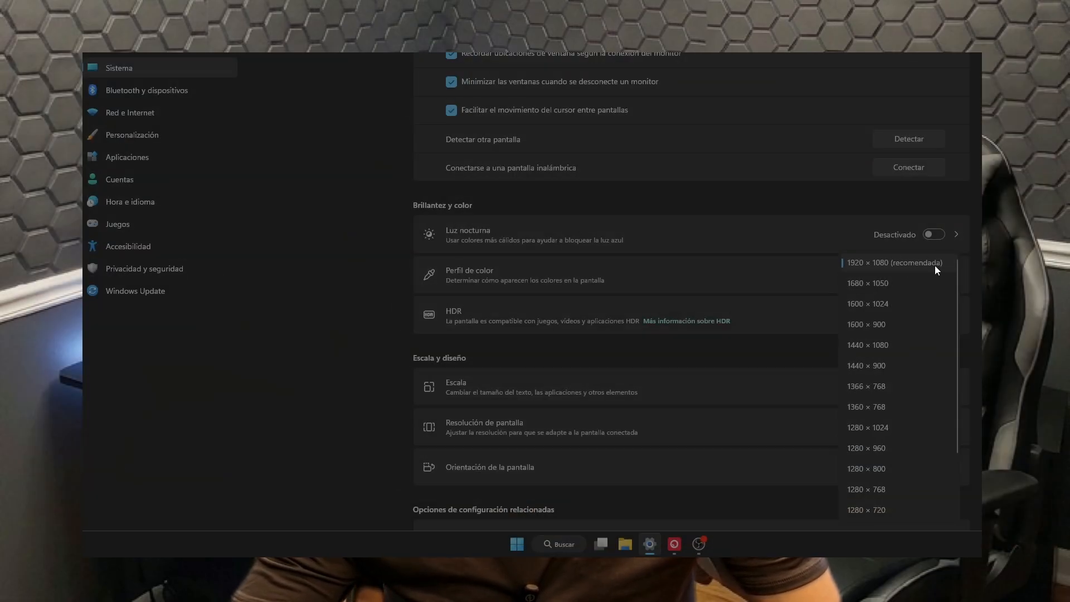
left_click(975, 272)
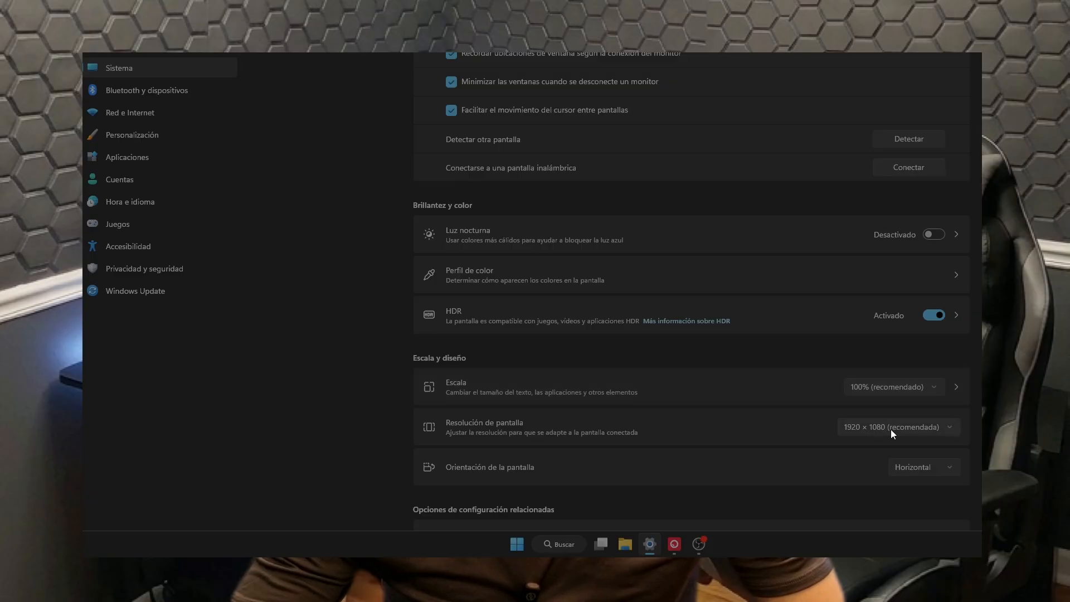
- Choose 1920 × 1080 (recomendada) as the resolution of display 1
scroll(890, 429, "down", 2)
left_click(886, 348)
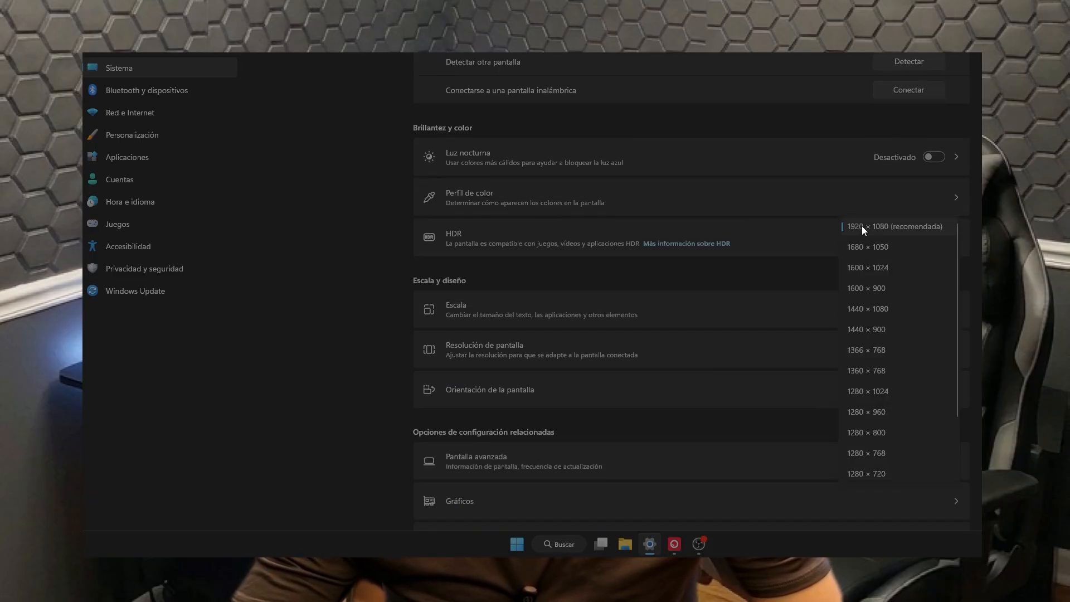
left_click(862, 225)
- Return to the Settings home page and reopen the display settings through the system section
left_click(129, 47)
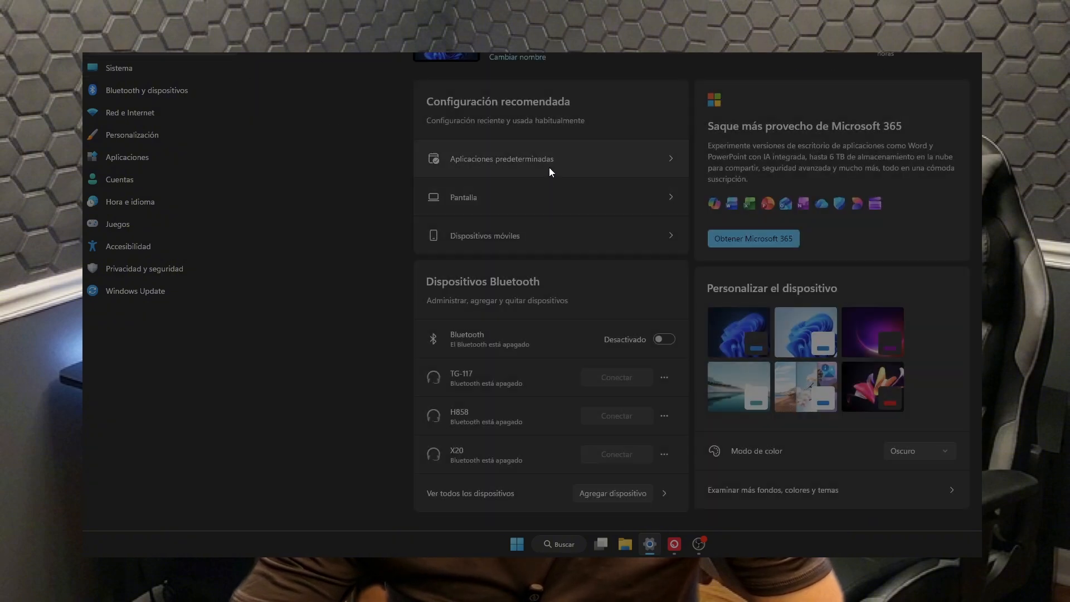
left_click(130, 69)
left_click(483, 109)
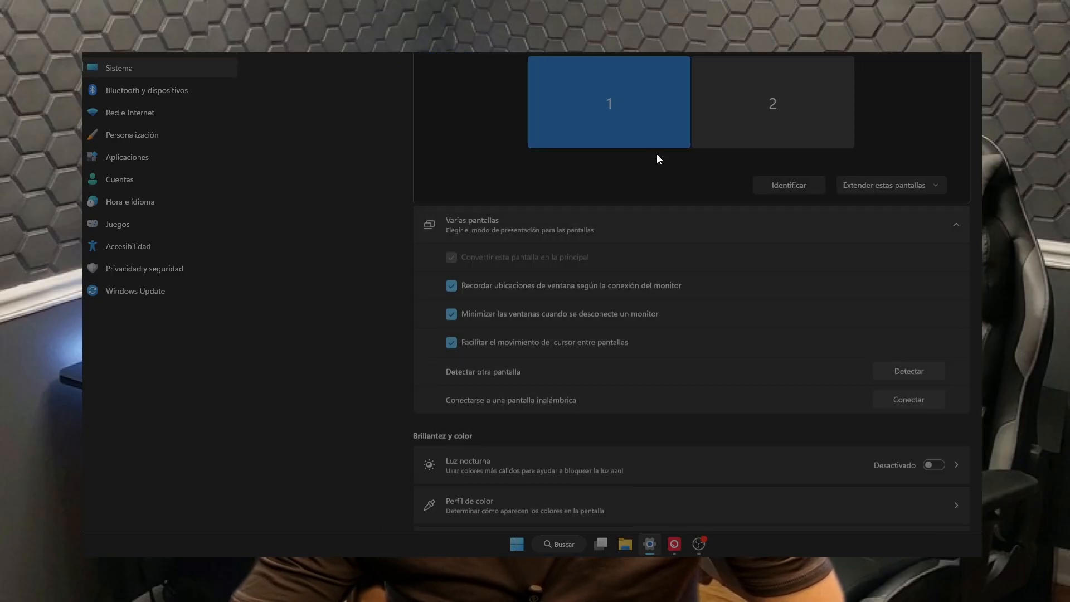
scroll(656, 154, "down", 10)
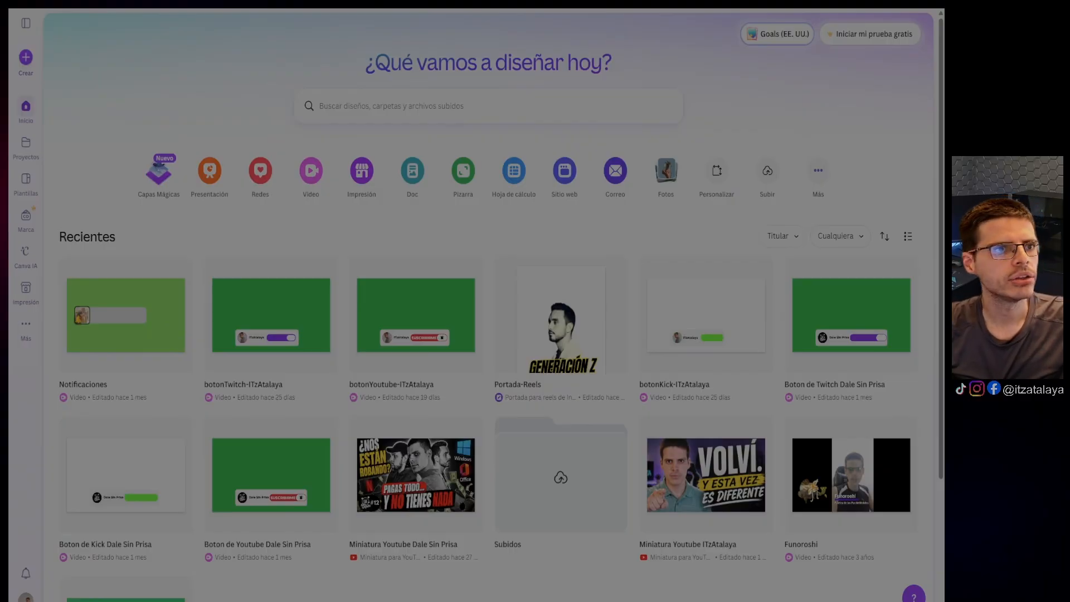
- Switch to Canva and start a custom-size design 1920 px wide and 1080 px high
scroll(557, 346, "down", 1)
scroll(836, 423, "up", 1)
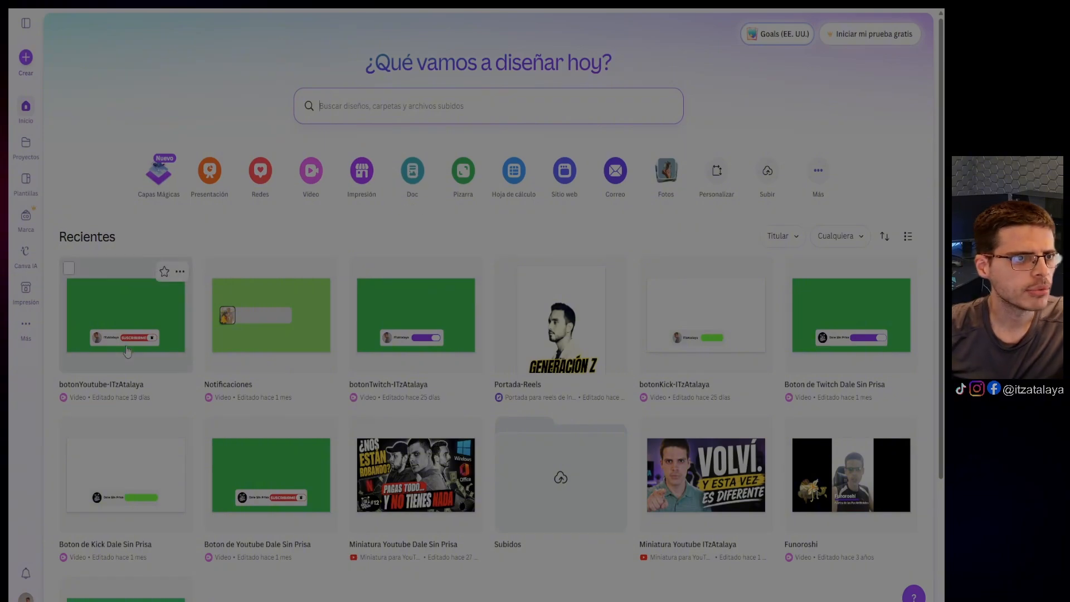
left_click(26, 57)
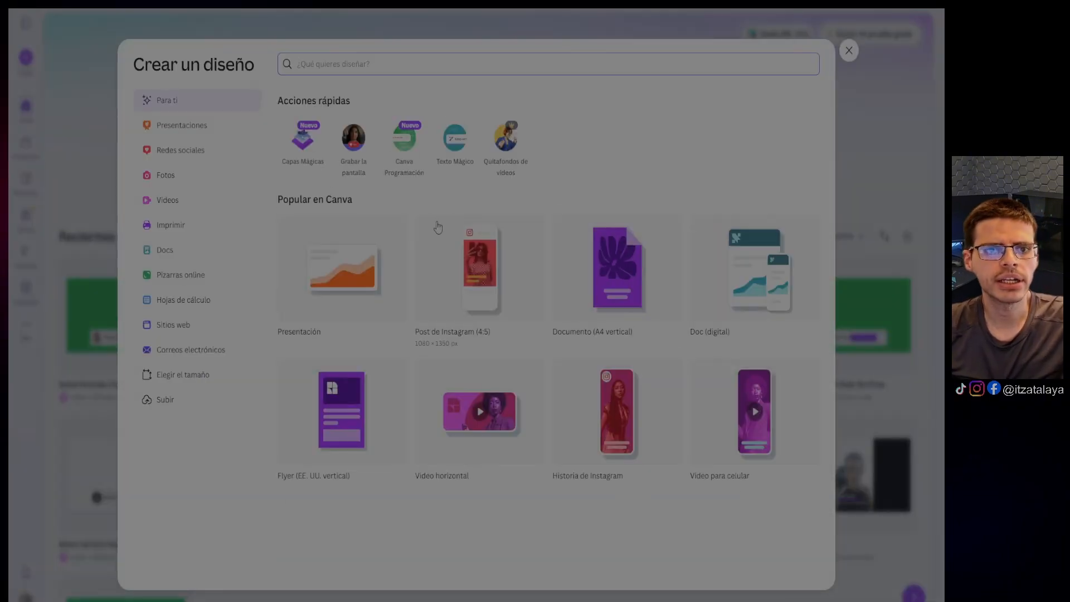
left_click(206, 379)
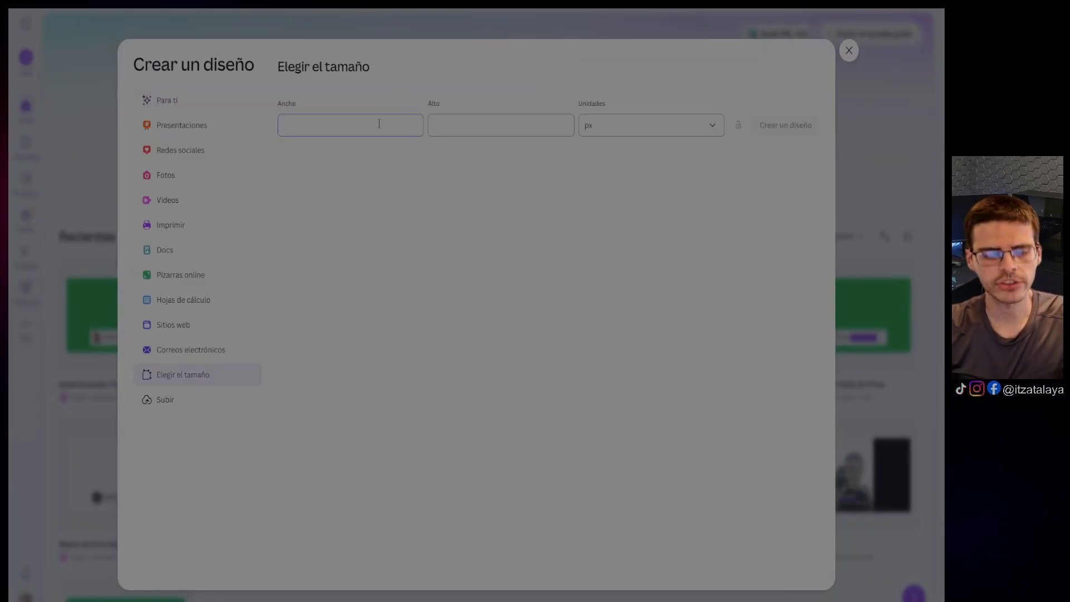
left_click(379, 124)
type("1920")
key("Tab")
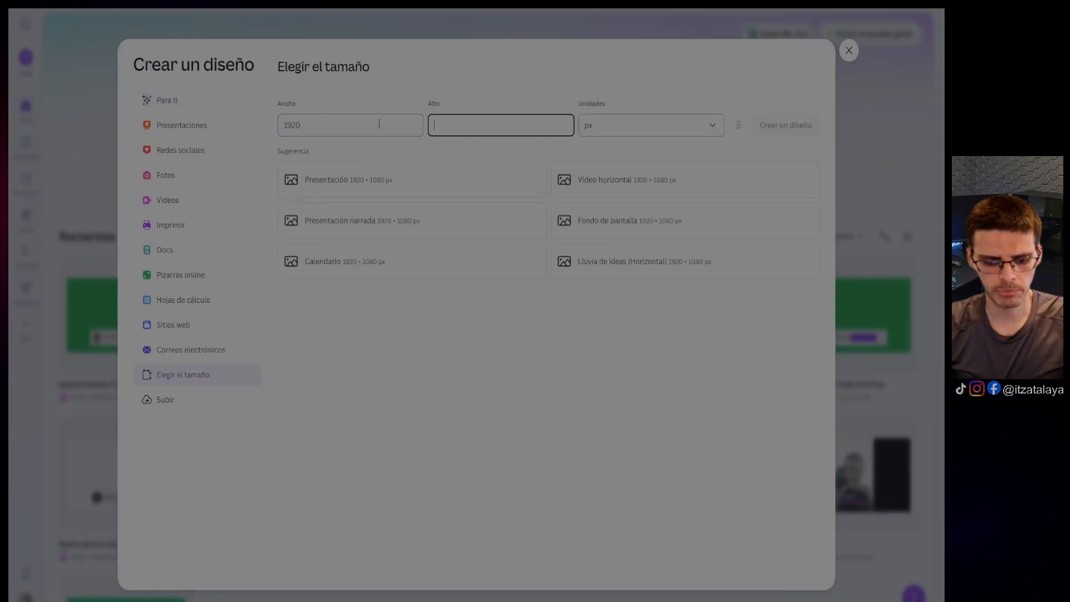
type("1080")
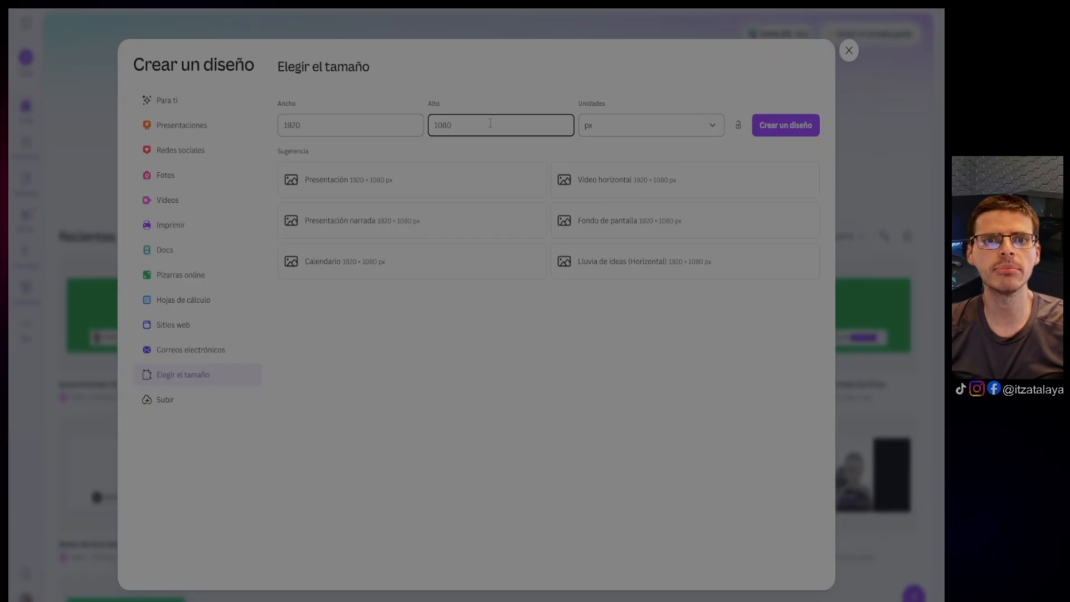
left_click(384, 125)
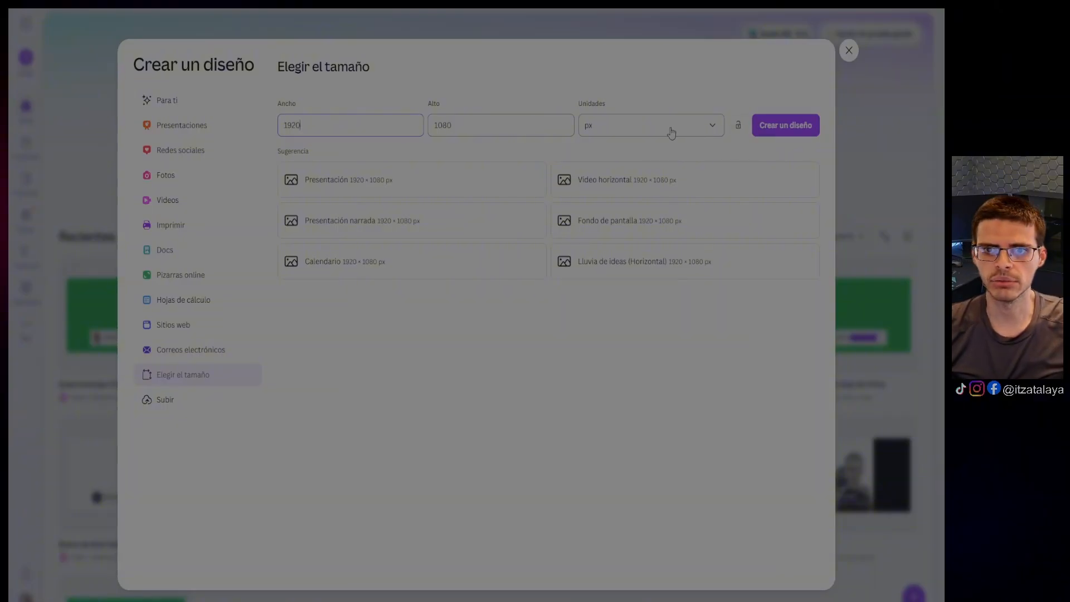
- Create the design from the suggested "Video horizontal" 1920 × 1080 px format and enlarge its timeline area
left_click(638, 189)
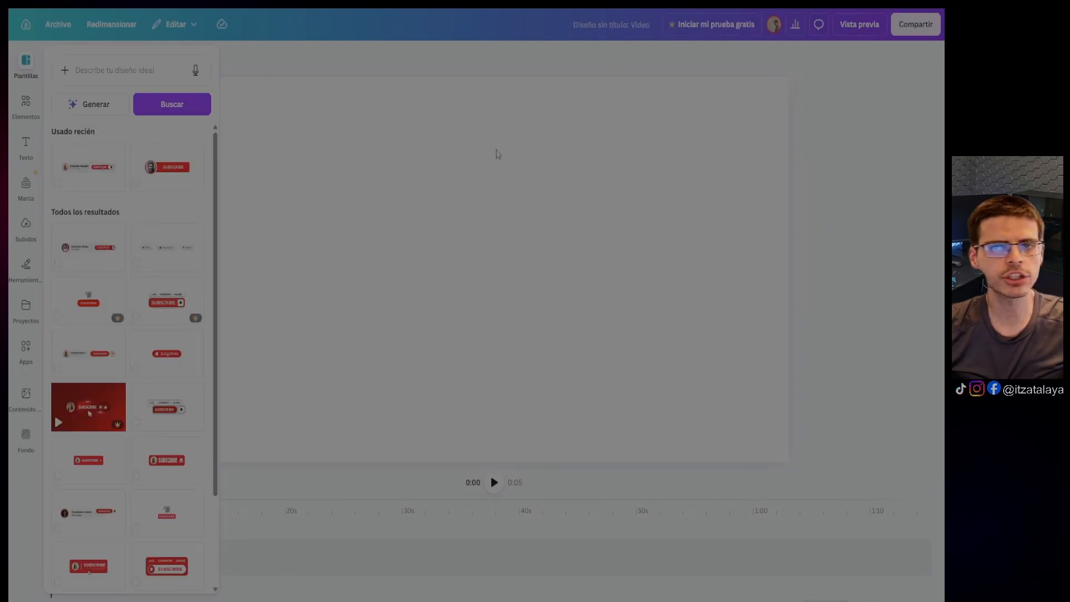
left_click(854, 177)
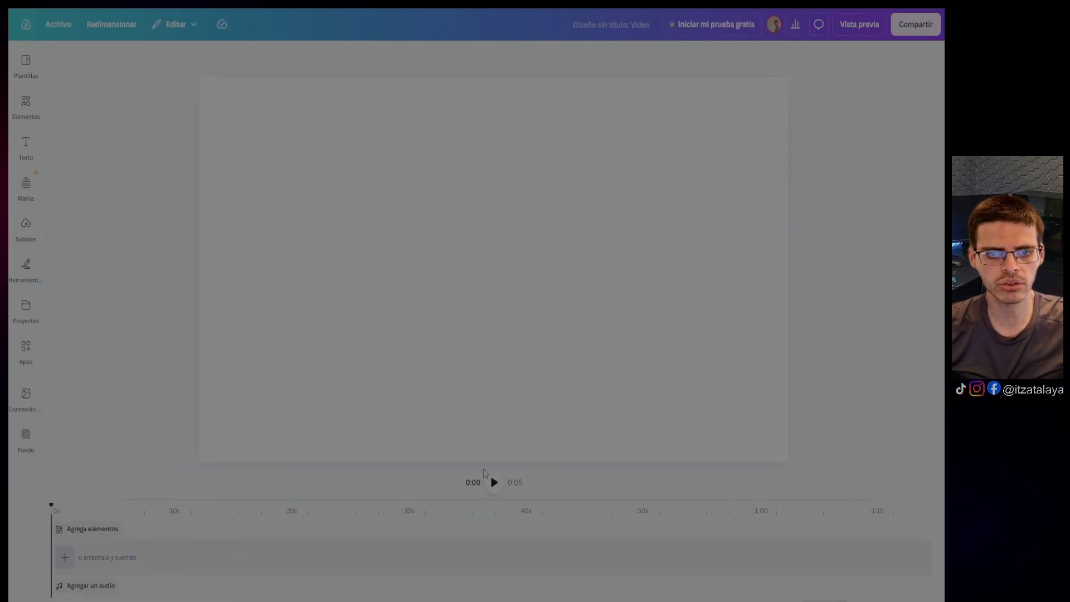
left_click_drag(545, 490, 546, 445)
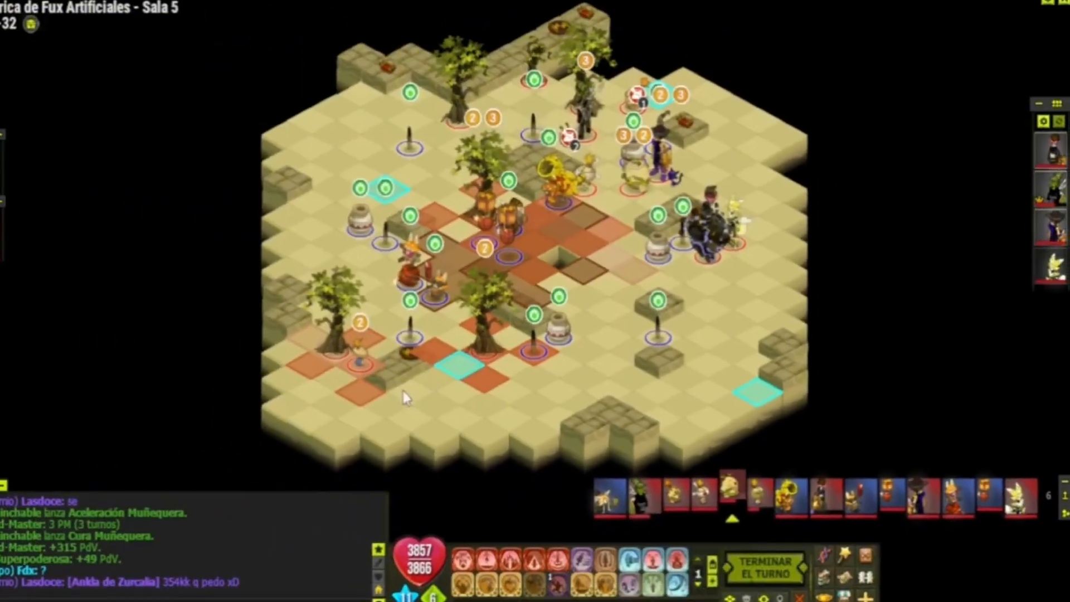
scroll(403, 390, "up", 5)
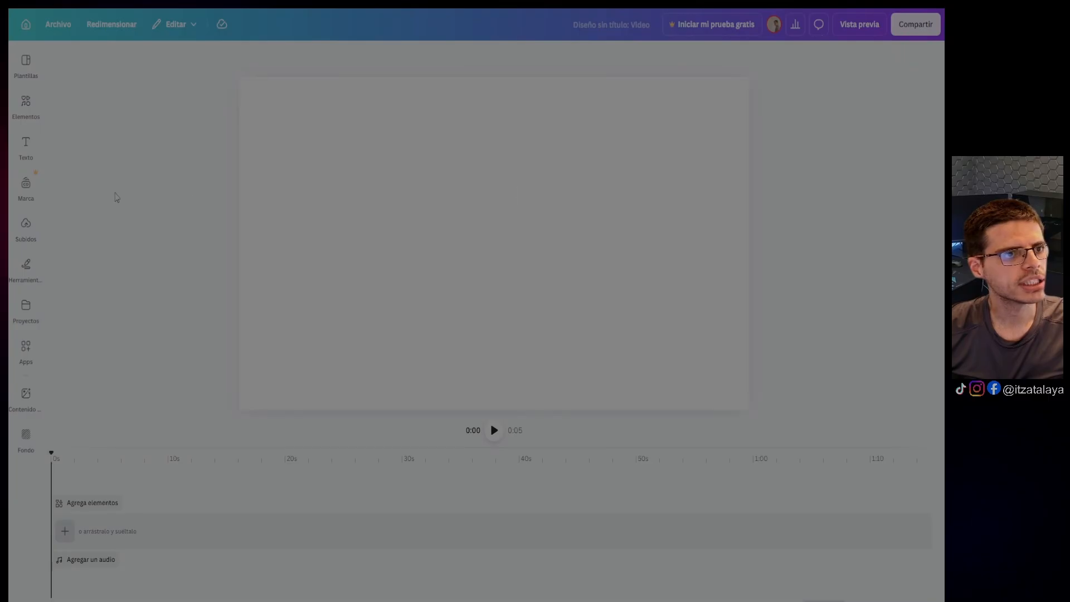
- Search the design templates for "boton de youtube" and browse the results
left_click(26, 64)
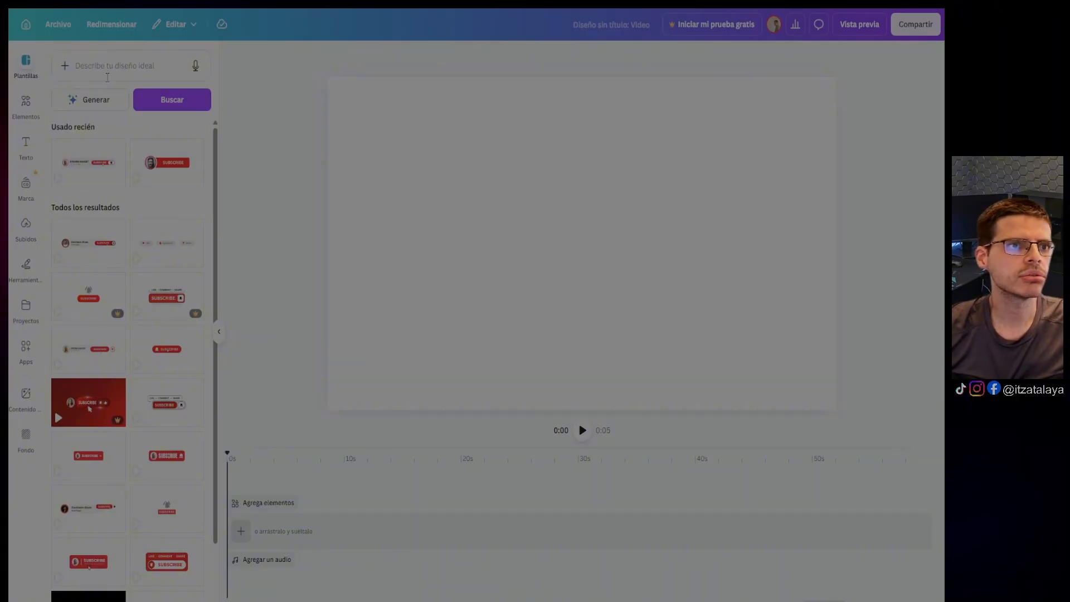
left_click(103, 68)
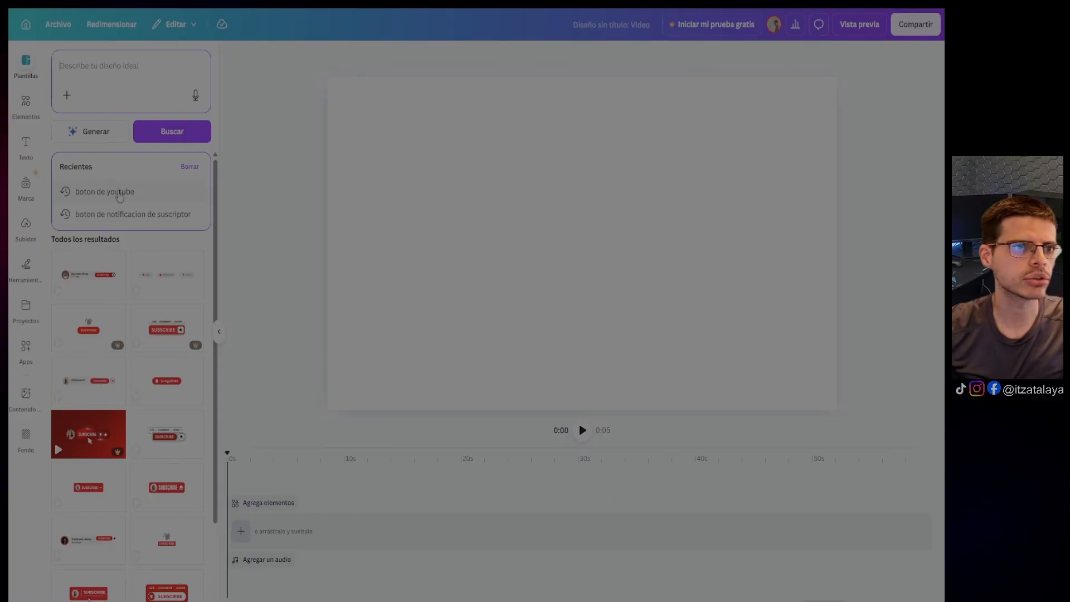
left_click(111, 193)
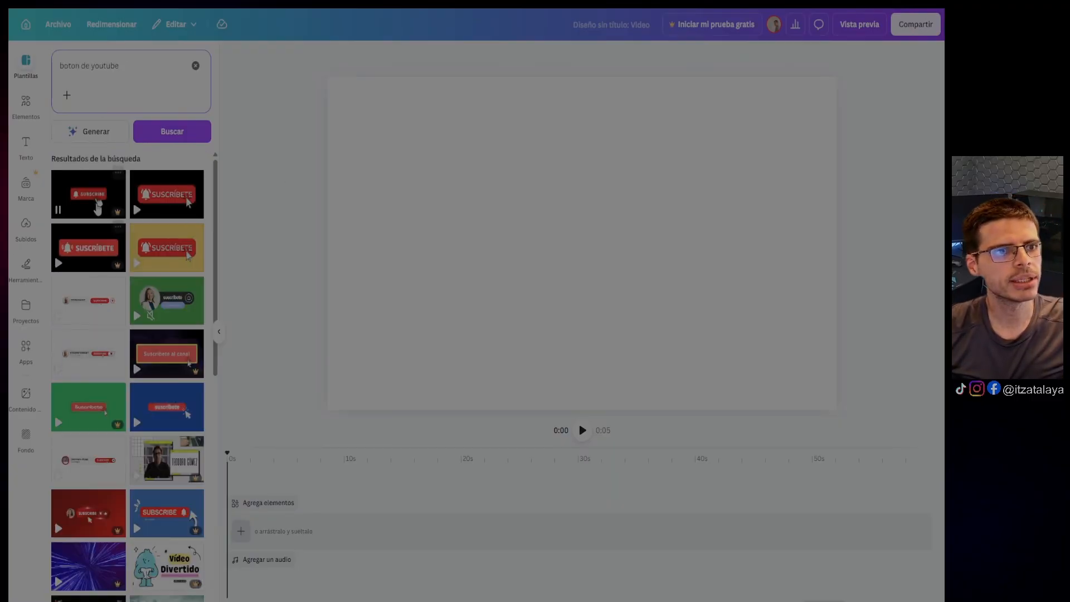
scroll(149, 272, "down", 5)
scroll(149, 272, "down", 4)
scroll(149, 272, "up", 10)
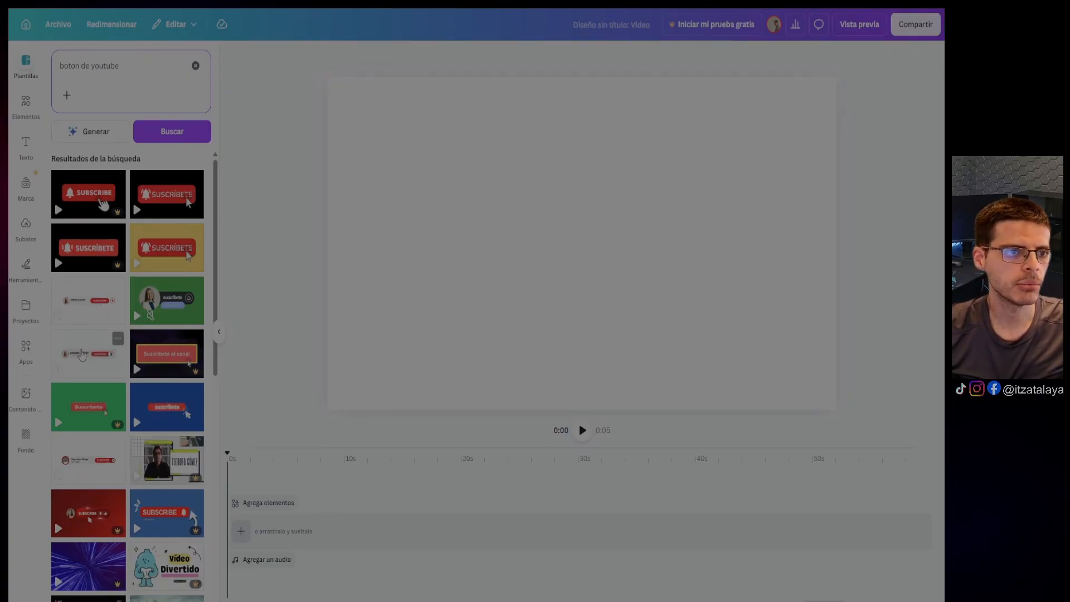
- Apply the first page of the "Red and White Simple Modern Subscribe Button Youtube Outro Video" template and enlarge the timeline to expose its layers
left_click(81, 355)
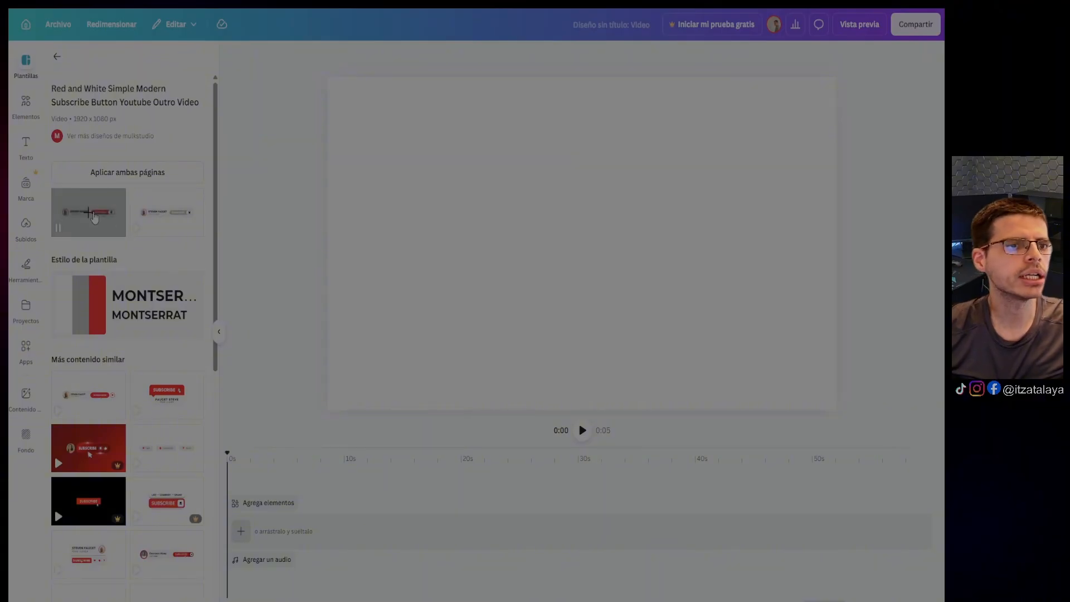
left_click(93, 218)
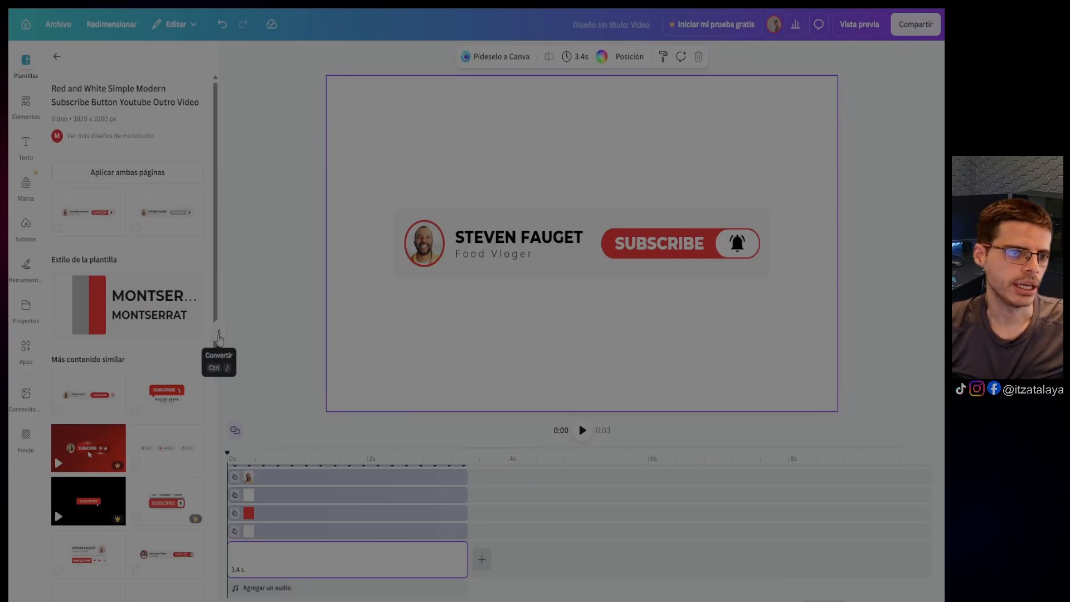
left_click(218, 335)
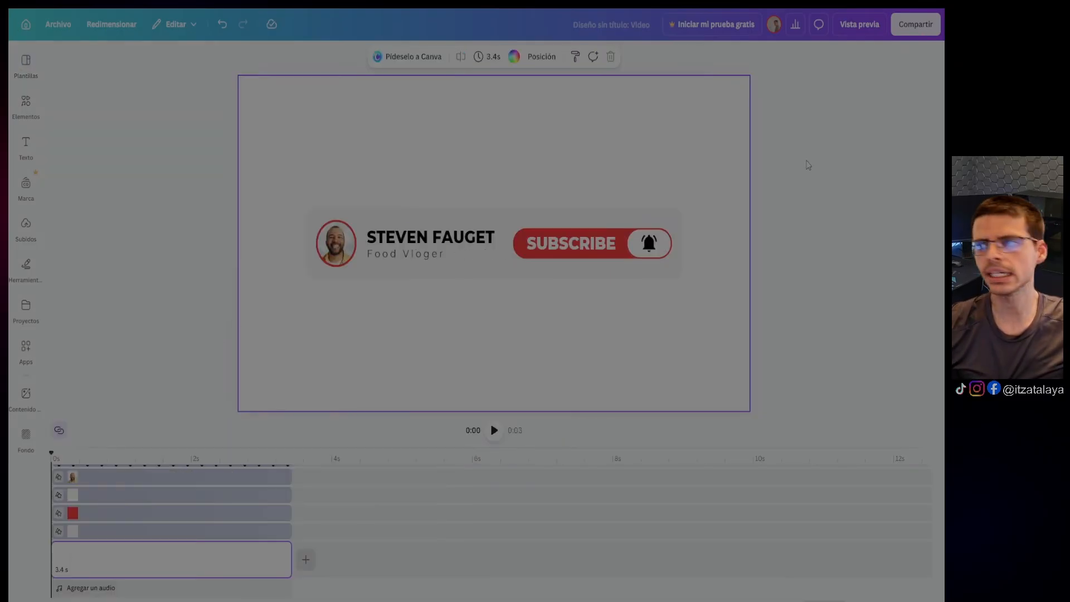
left_click_drag(481, 447, 490, 341)
- Examine which banner element each timeline layer controls, including the position settings of the background bar
left_click(252, 378)
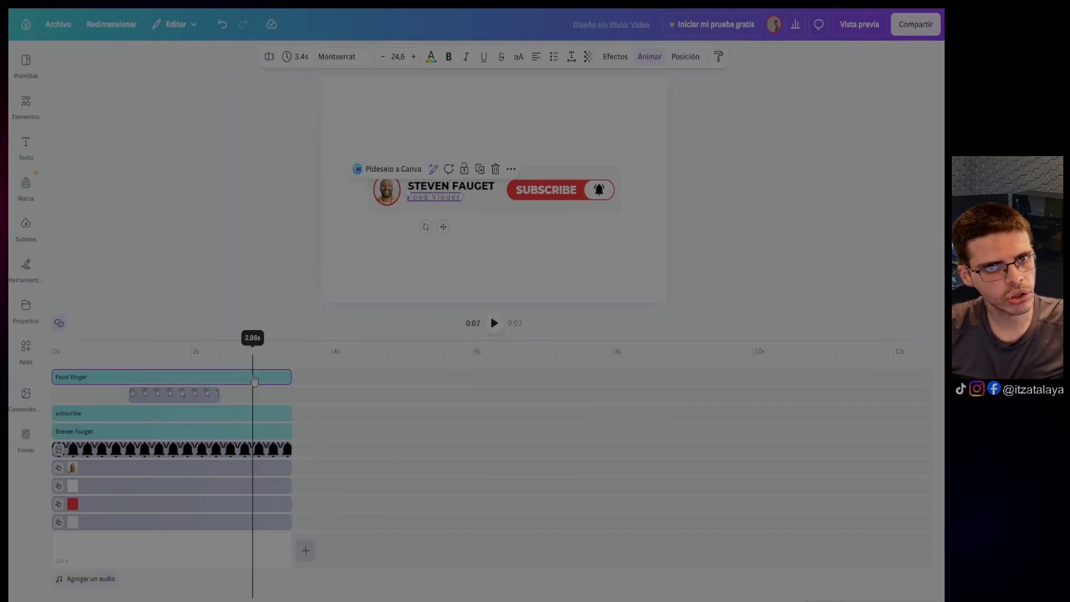
left_click(200, 397)
left_click(194, 417)
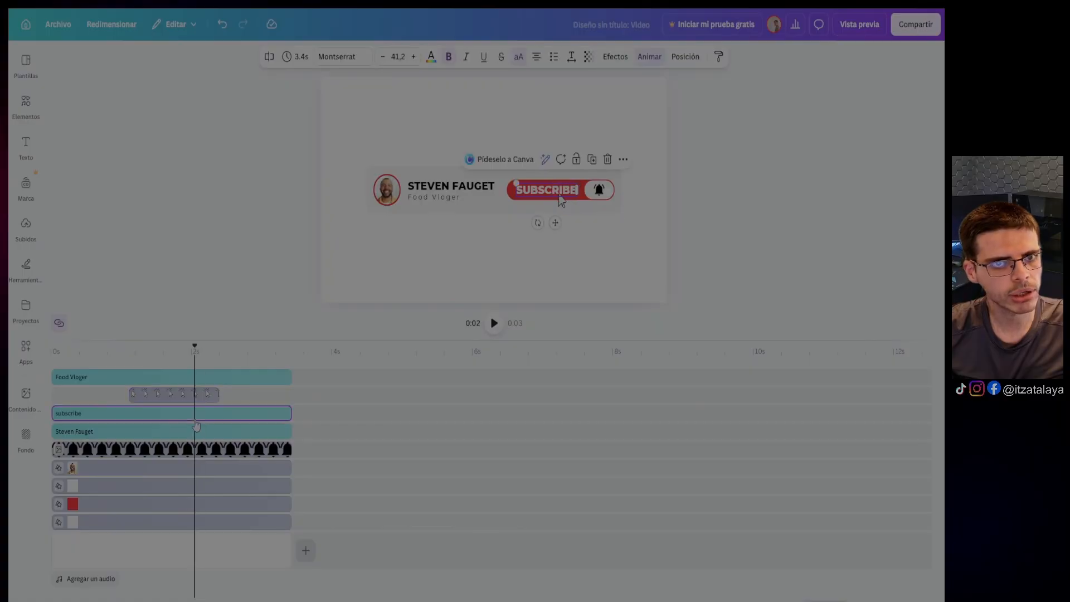
left_click(191, 433)
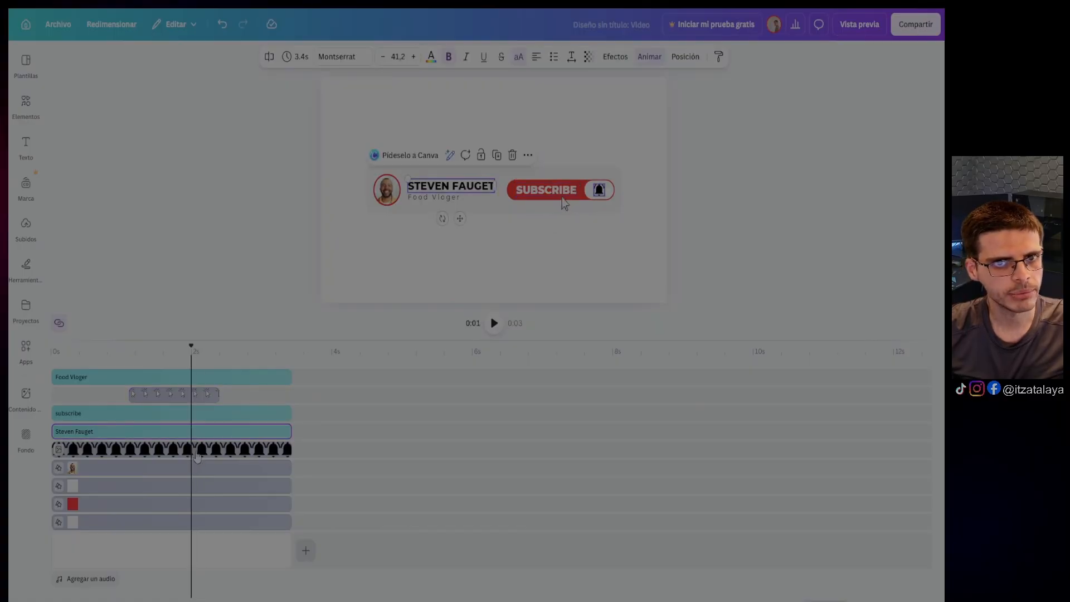
left_click(195, 453)
left_click(227, 469)
left_click(222, 485)
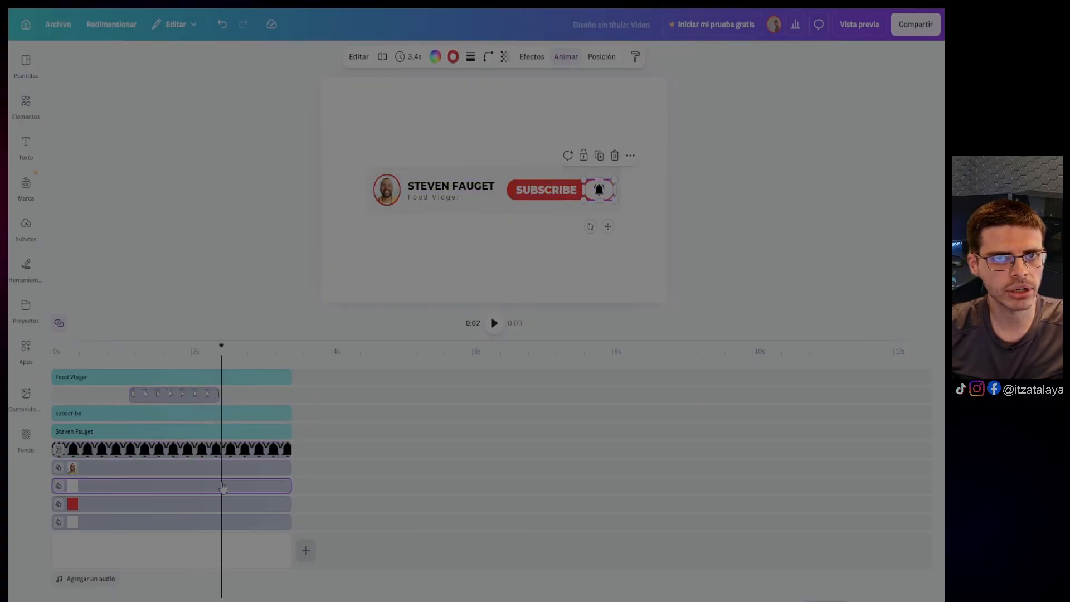
left_click(216, 507)
left_click(212, 523)
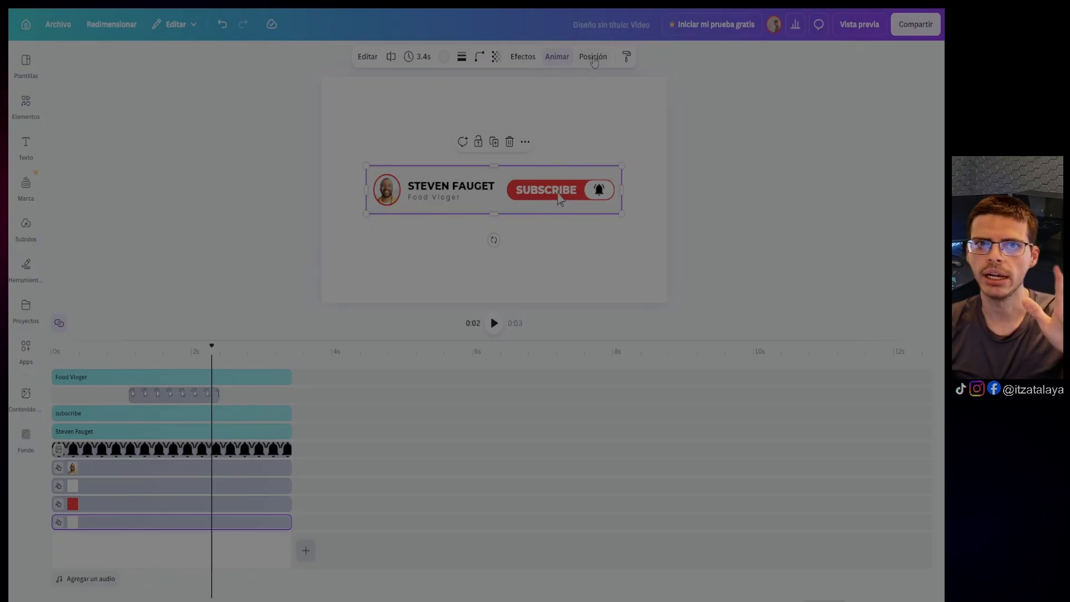
left_click(592, 56)
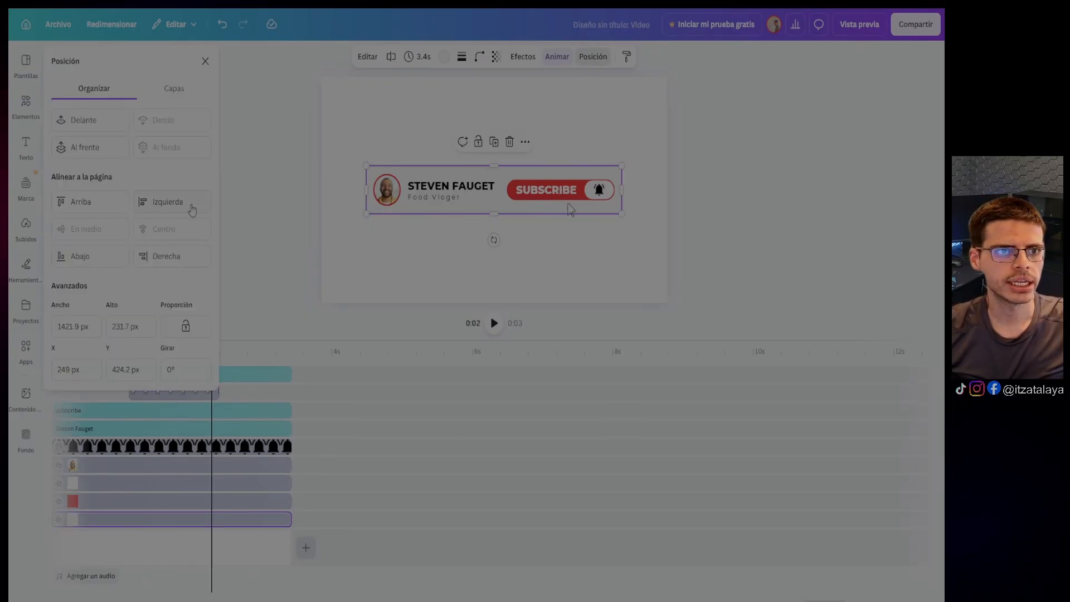
left_click(205, 61)
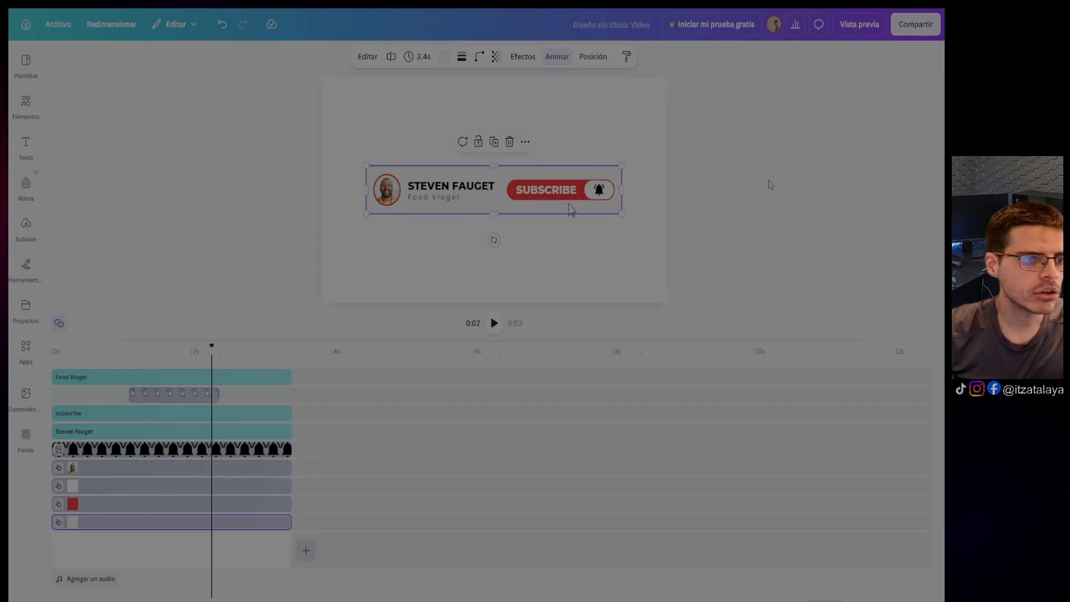
left_click(788, 188)
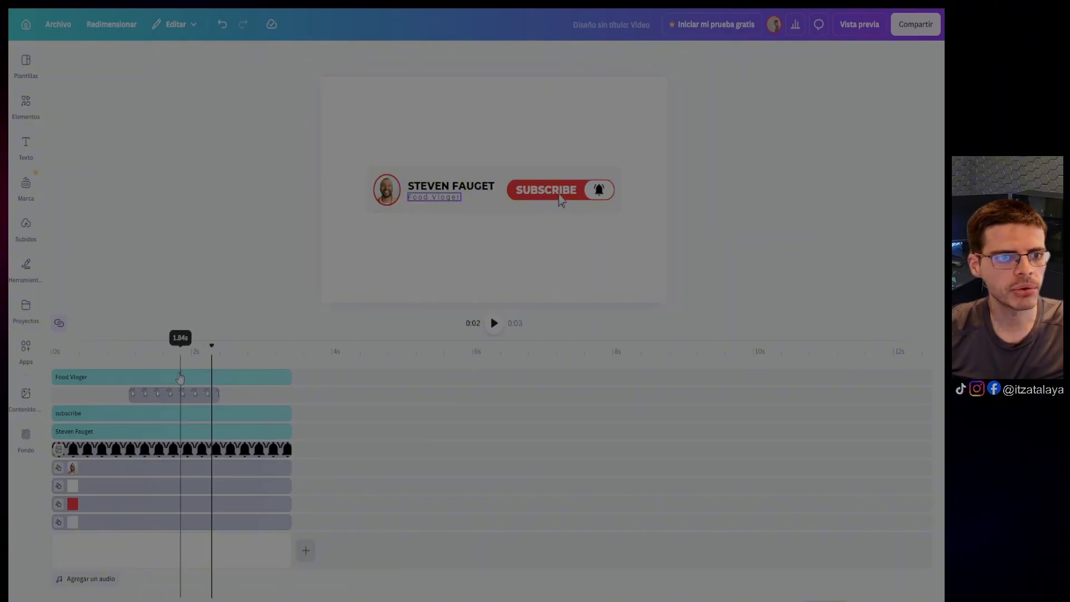
- Delete the "Food Vloger" subtitle text from the banner
left_click(172, 376)
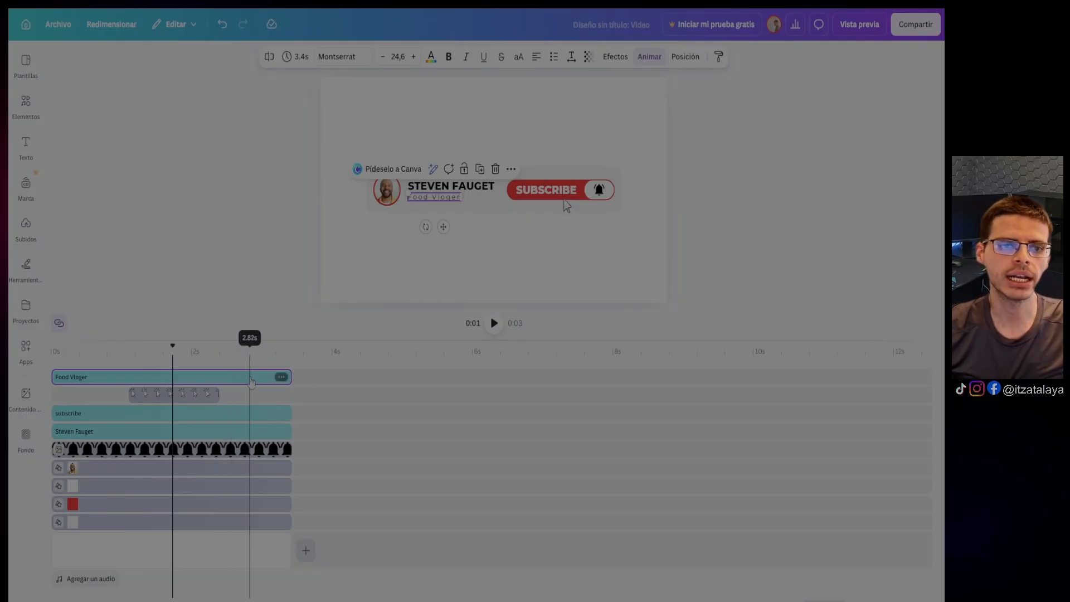
left_click(217, 377)
right_click(230, 377)
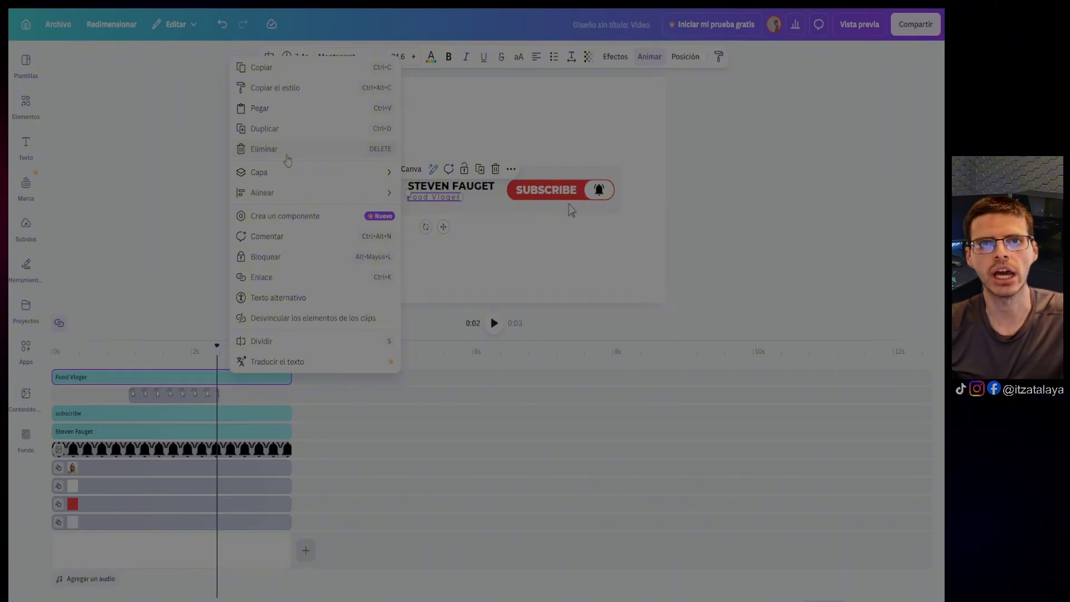
left_click(287, 160)
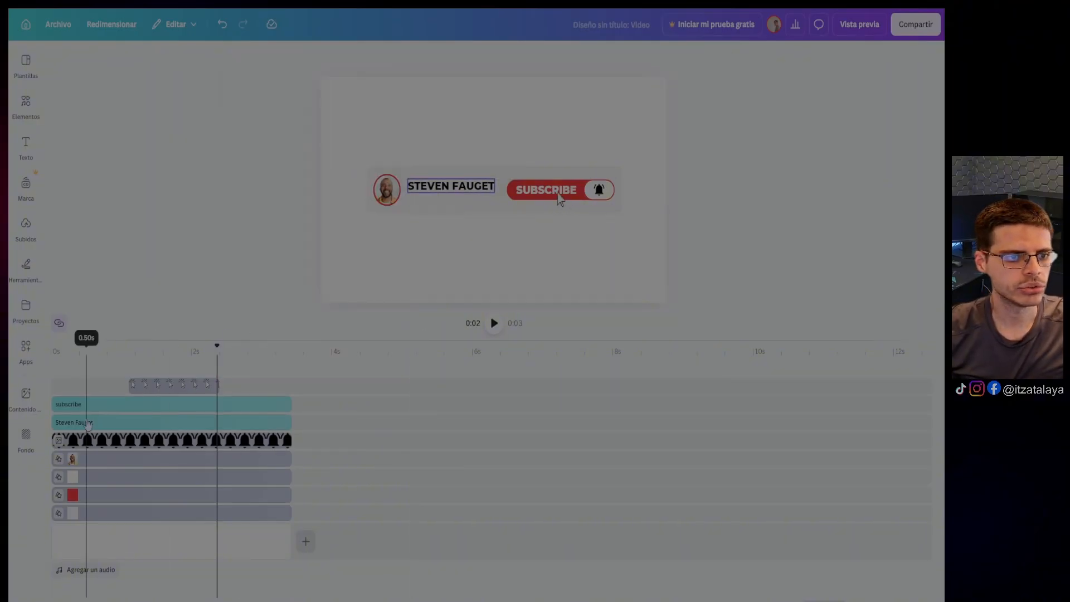
- Replace the placeholder name in the banner with the channel name "ITZATALAYA"
left_click(89, 424)
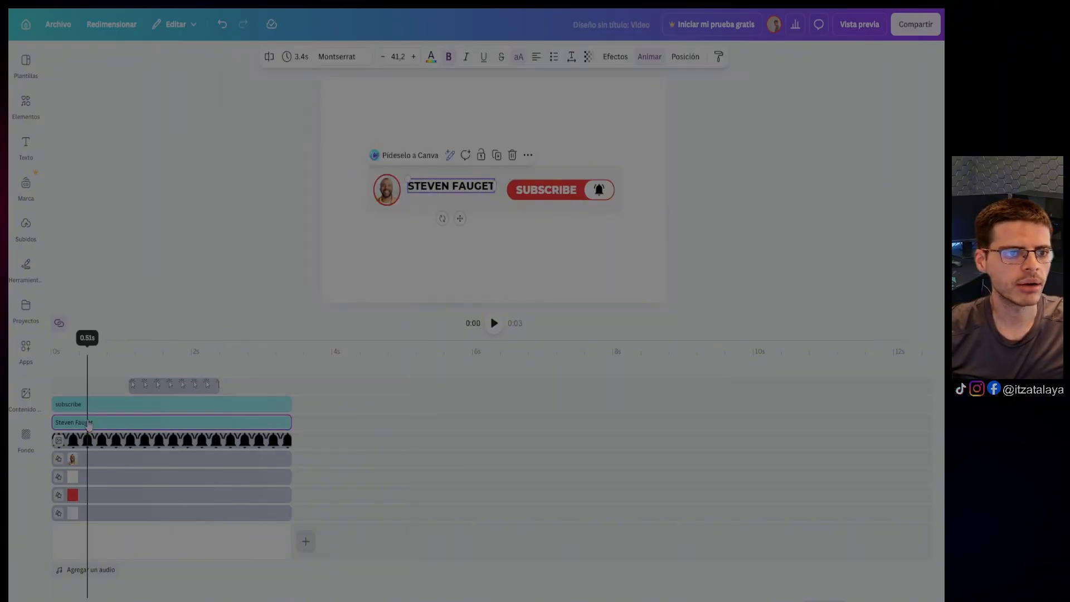
left_click(457, 193)
left_click(492, 189)
left_click_drag(491, 188, 414, 188)
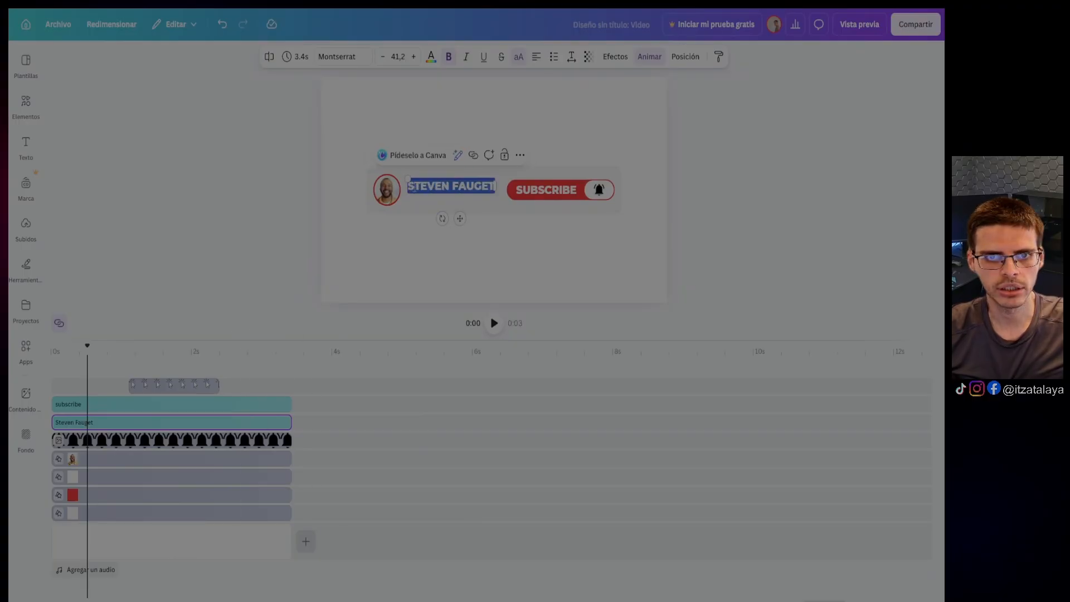
type("ITZATALAYA")
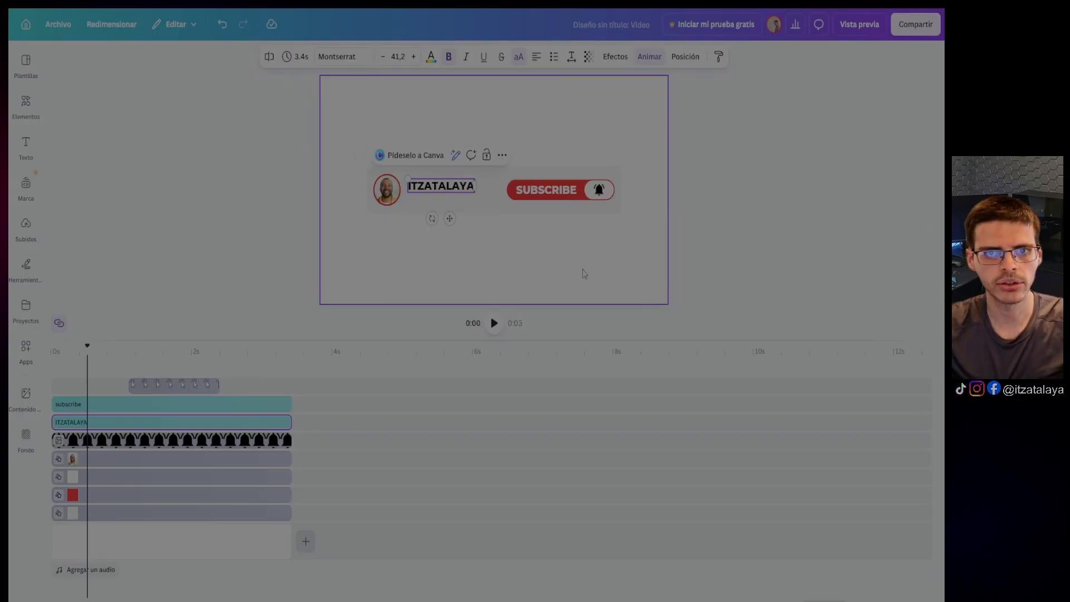
left_click(743, 229)
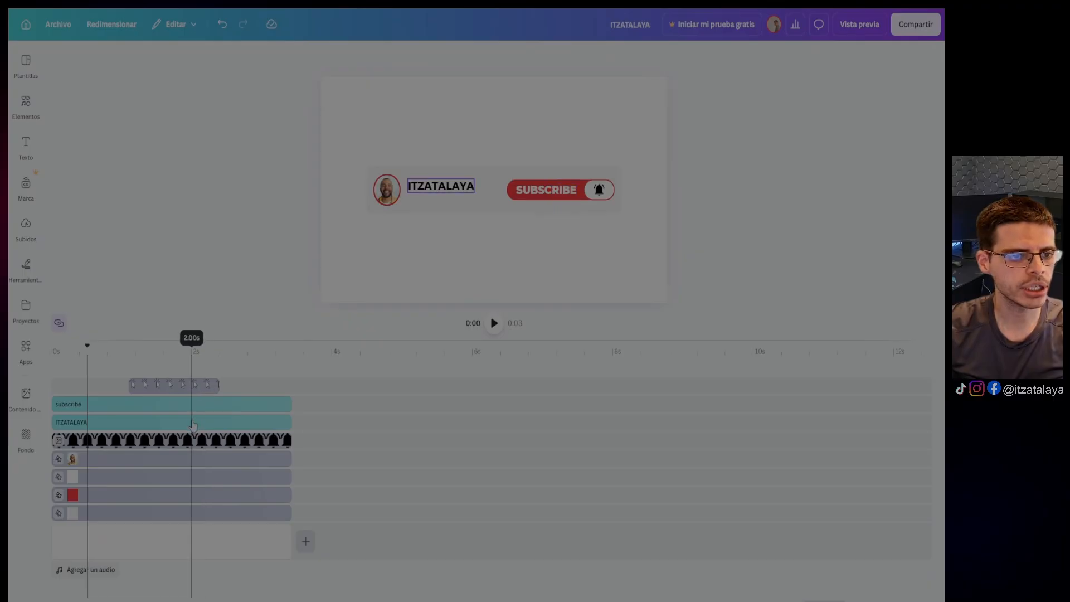
- Move the "ITZATALAYA" text down slightly to centre it vertically in the banner, level with the subscribe label
left_click(210, 427)
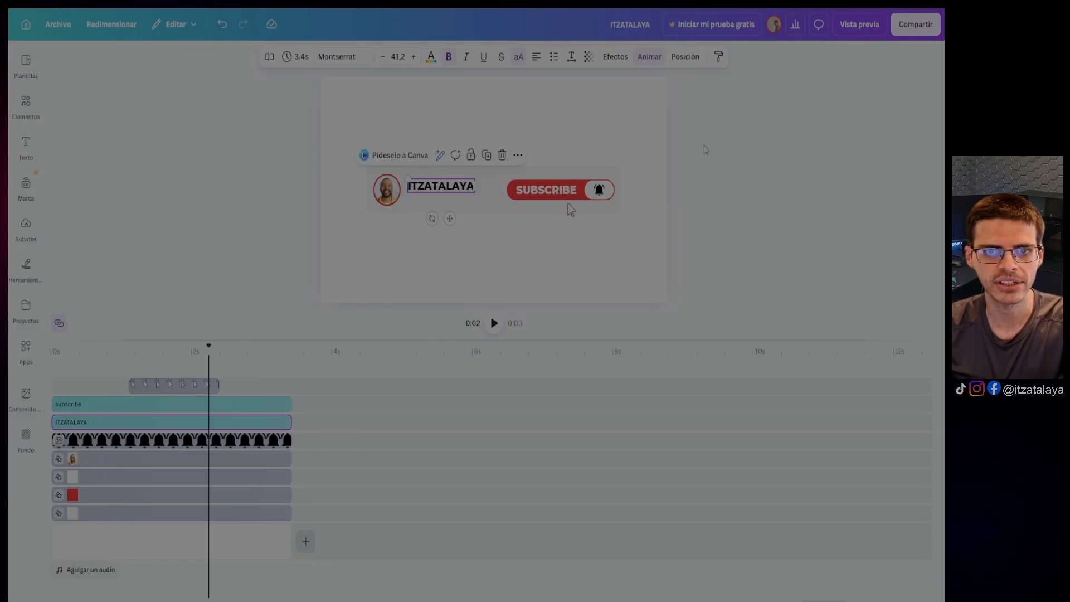
left_click(439, 189)
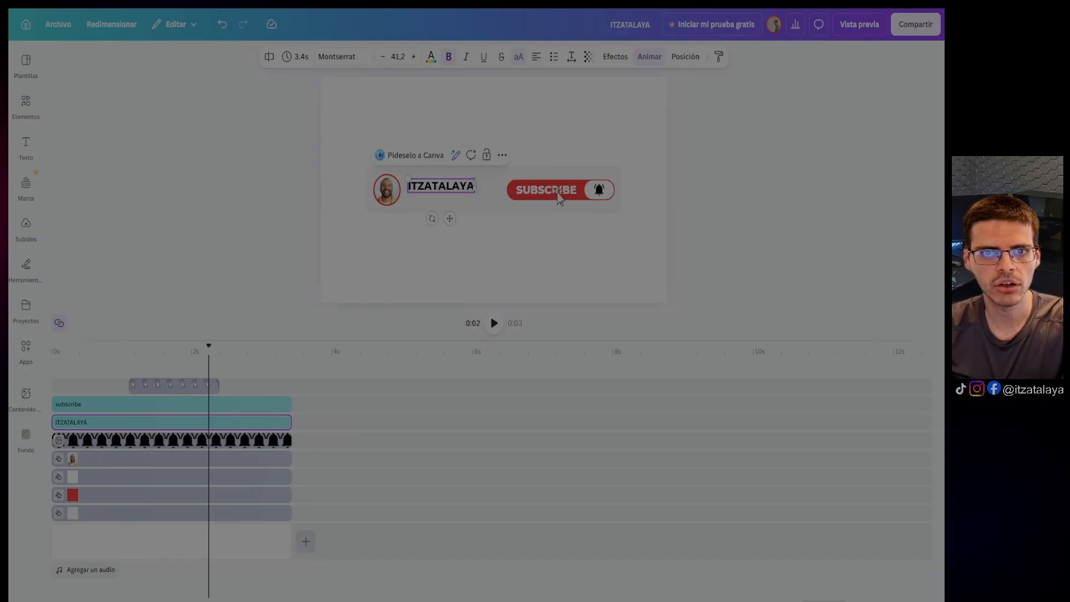
left_click(708, 167)
left_click(455, 188)
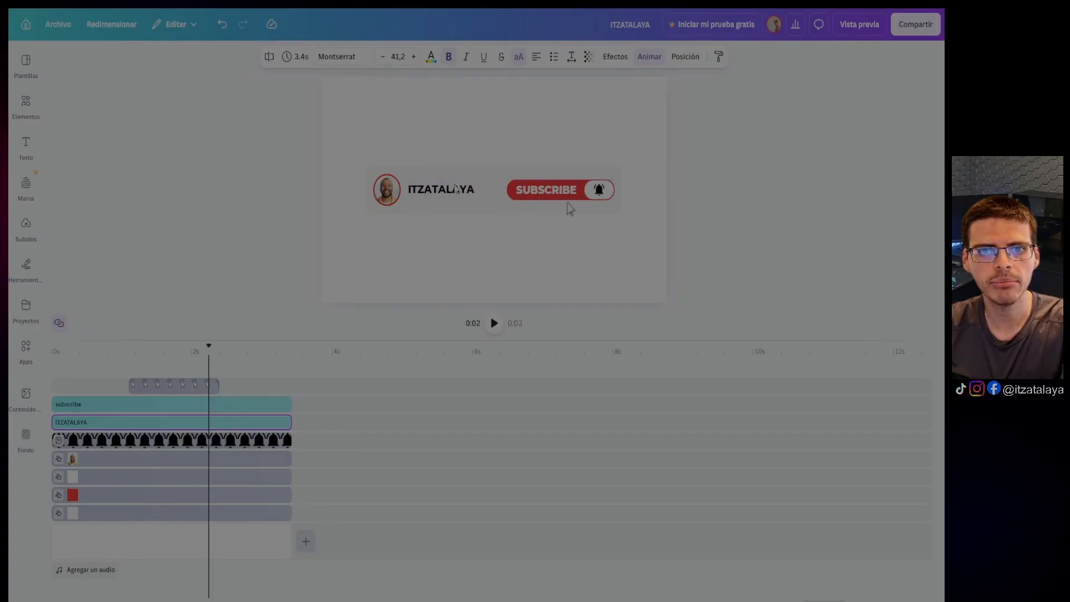
left_click(560, 196)
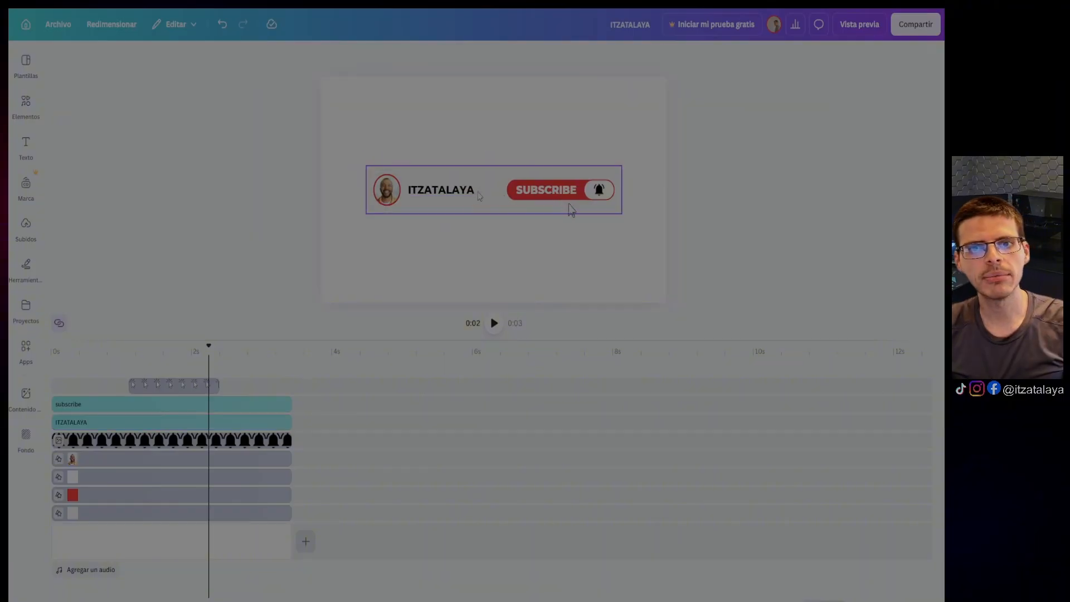
- Replace the circular profile picture in the banner with the uploaded close-up portrait of the man in a grey shirt
left_click(387, 191)
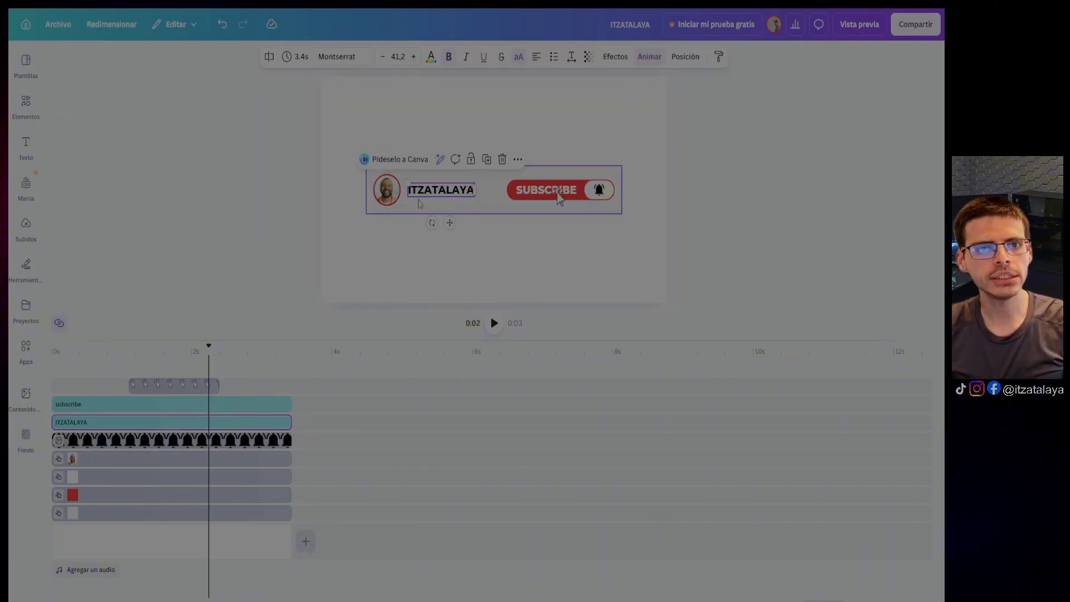
left_click(386, 191)
left_click(27, 227)
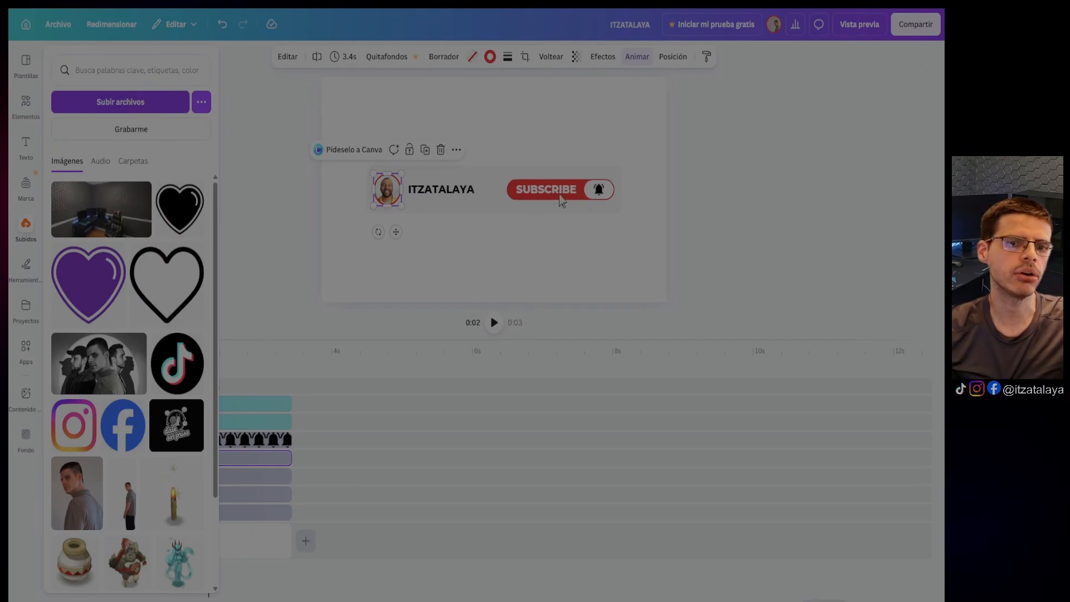
mouse_move(26, 236)
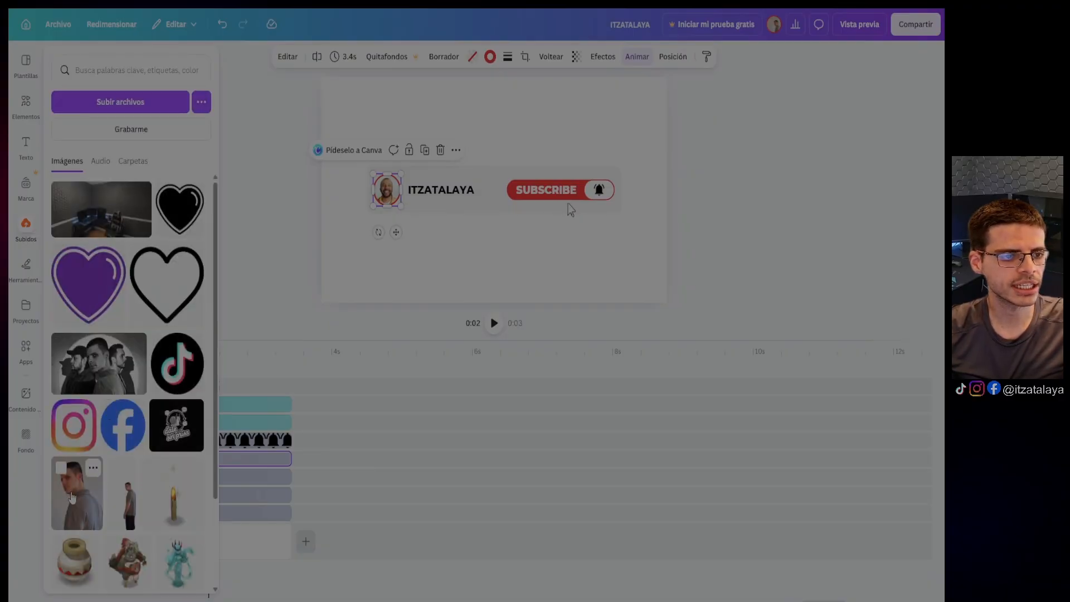
left_click_drag(71, 496, 389, 193)
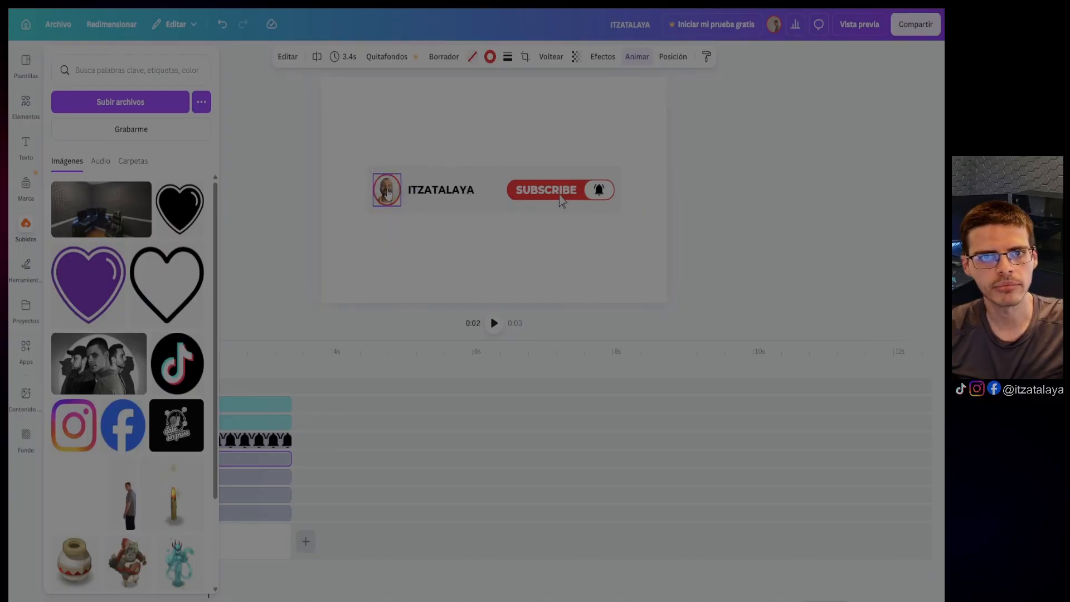
left_click(755, 192)
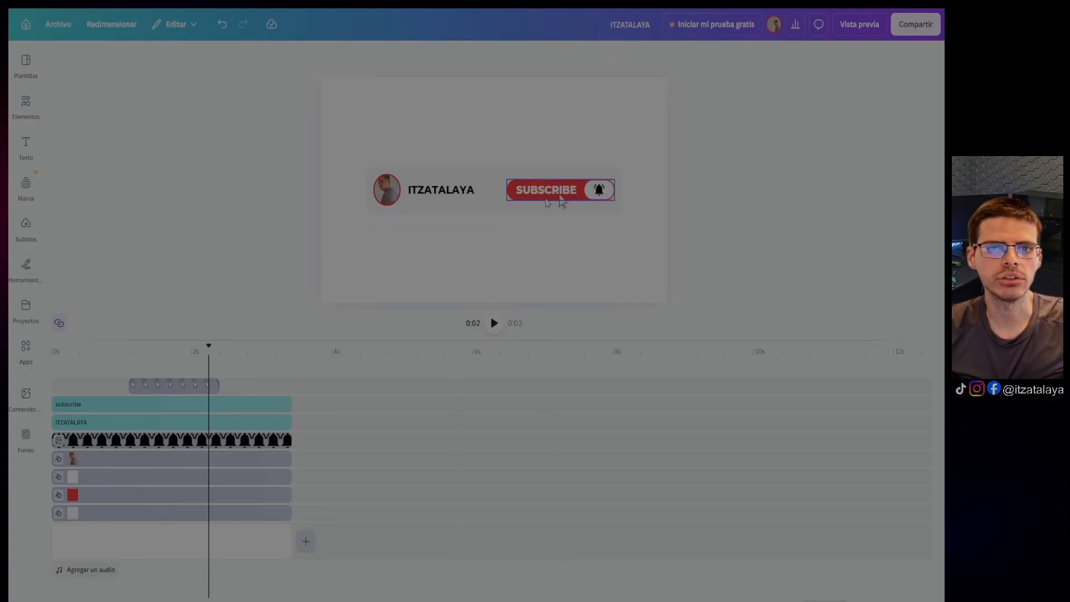
- Change the red button's label from "SUBSCRIBE" to "SUSCRIBETE"
left_click(558, 195)
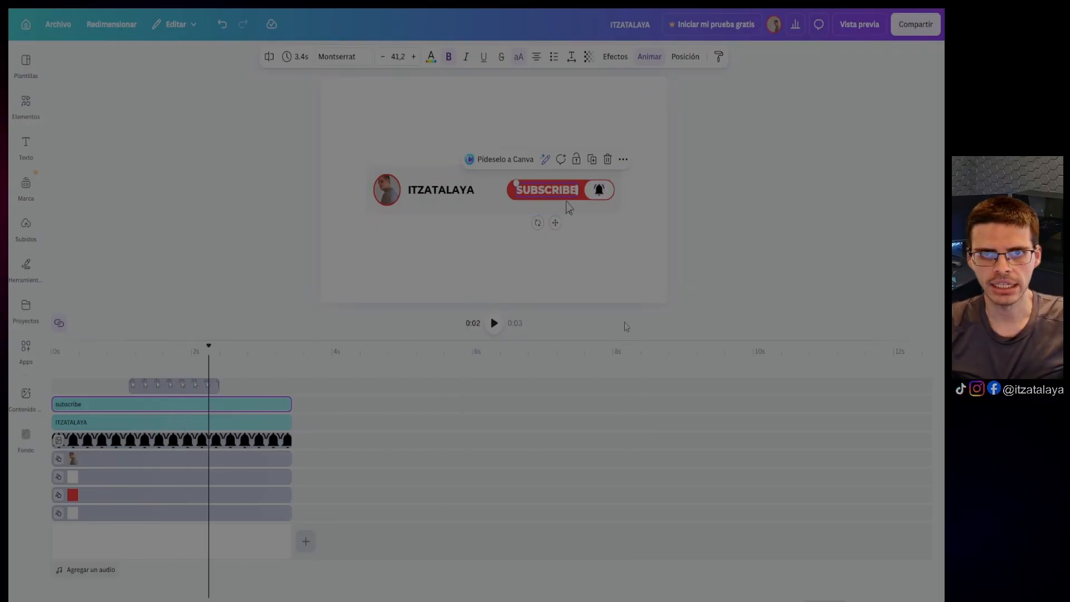
left_click(113, 423)
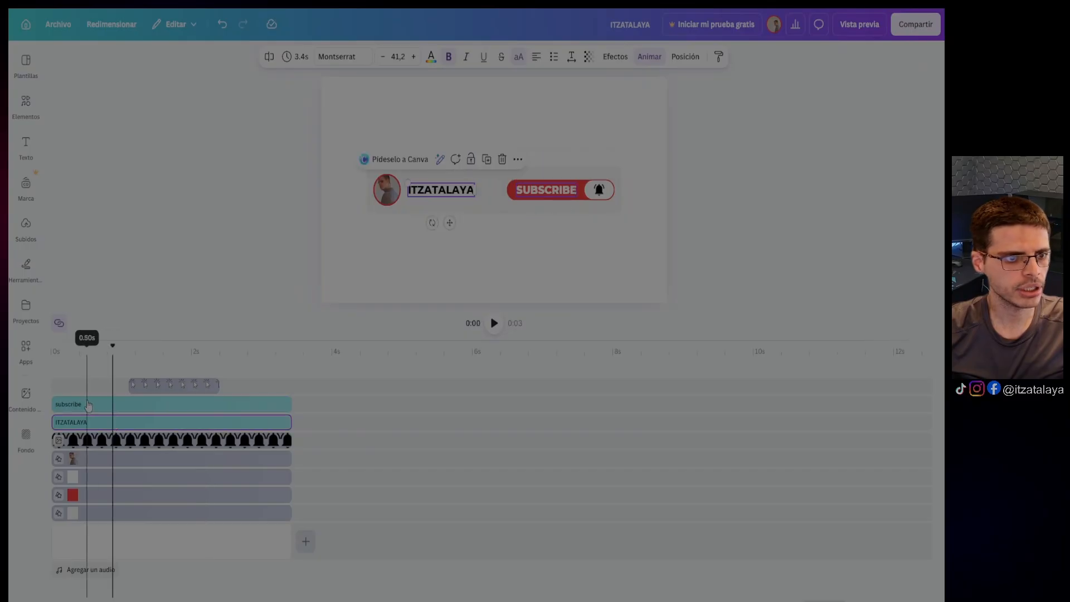
left_click(76, 405)
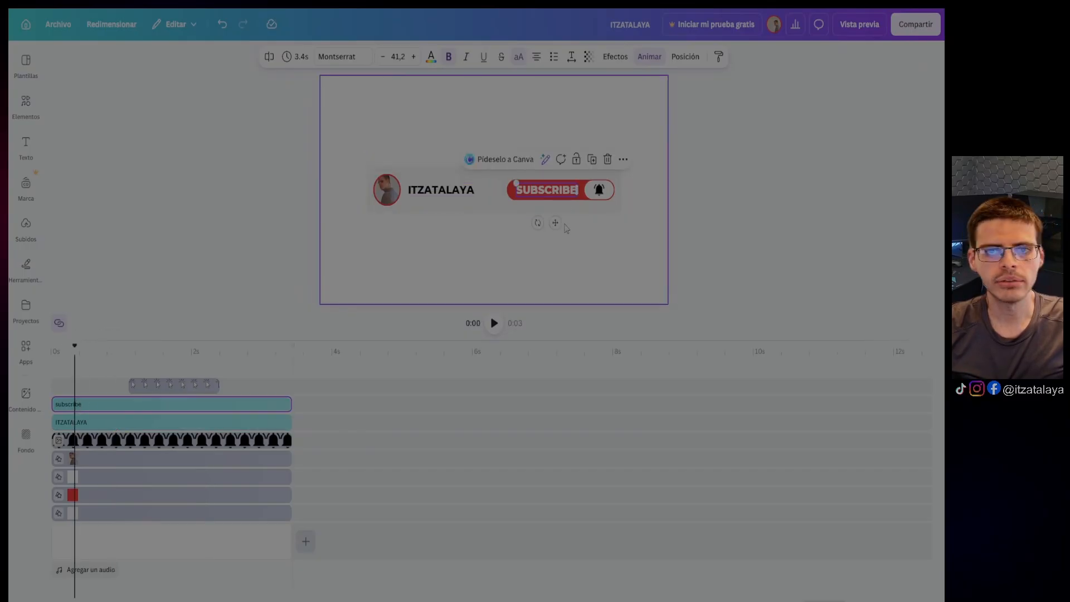
double_click(549, 191)
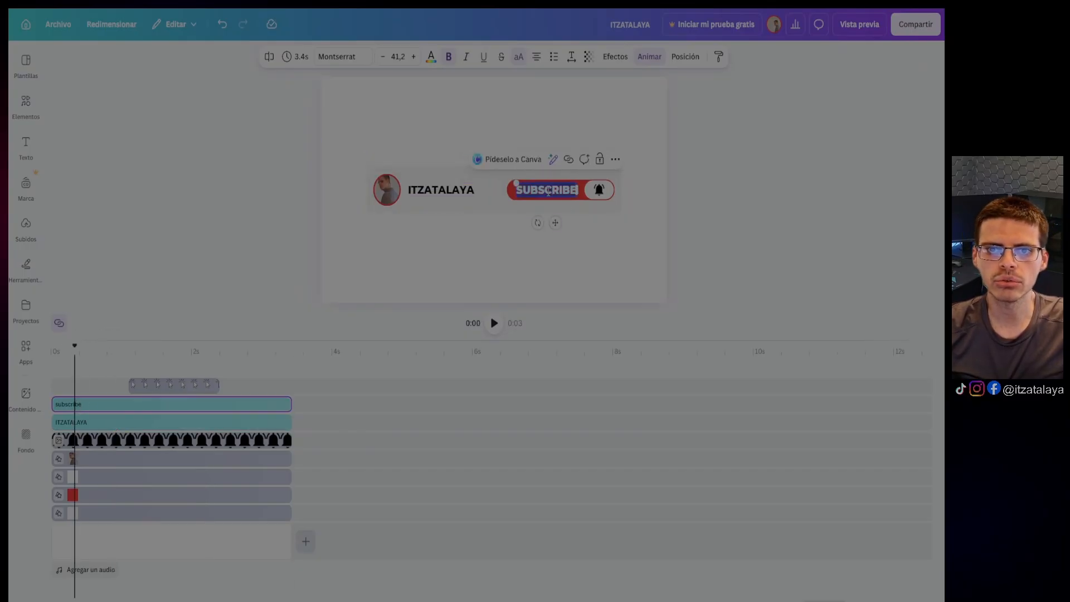
type("SUS")
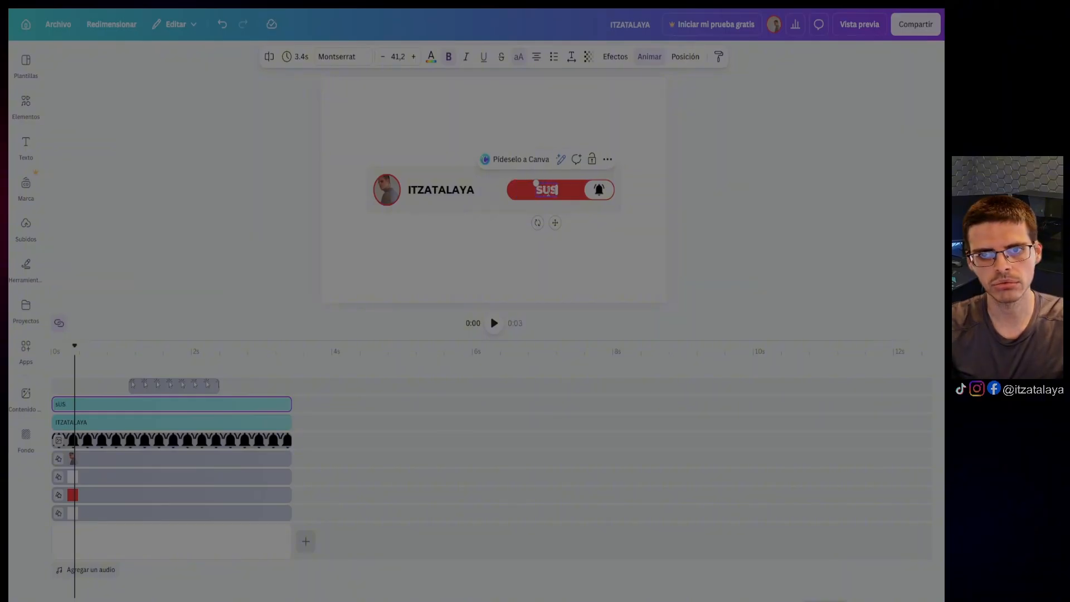
type("CRIBETE")
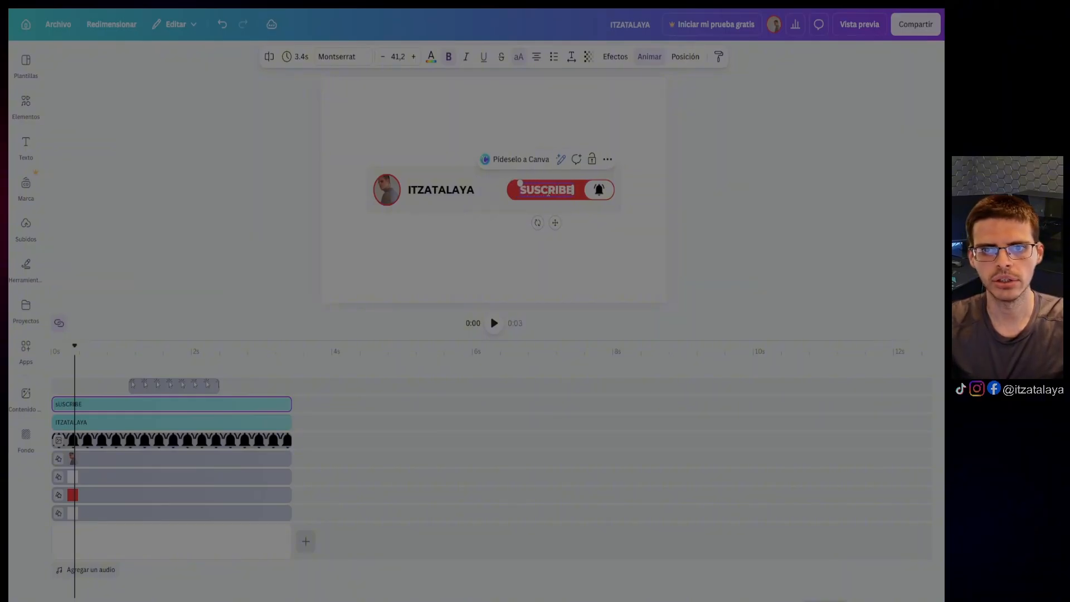
left_click(776, 195)
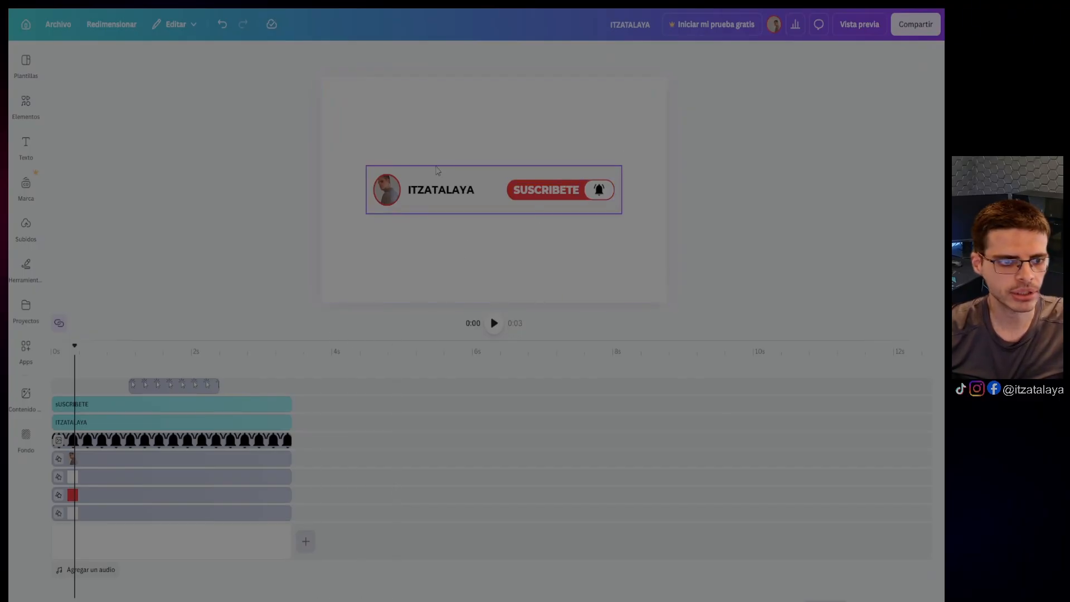
- Lock the banner's background bar, box-select the remaining banner elements together, and clear the selection
left_click(489, 177)
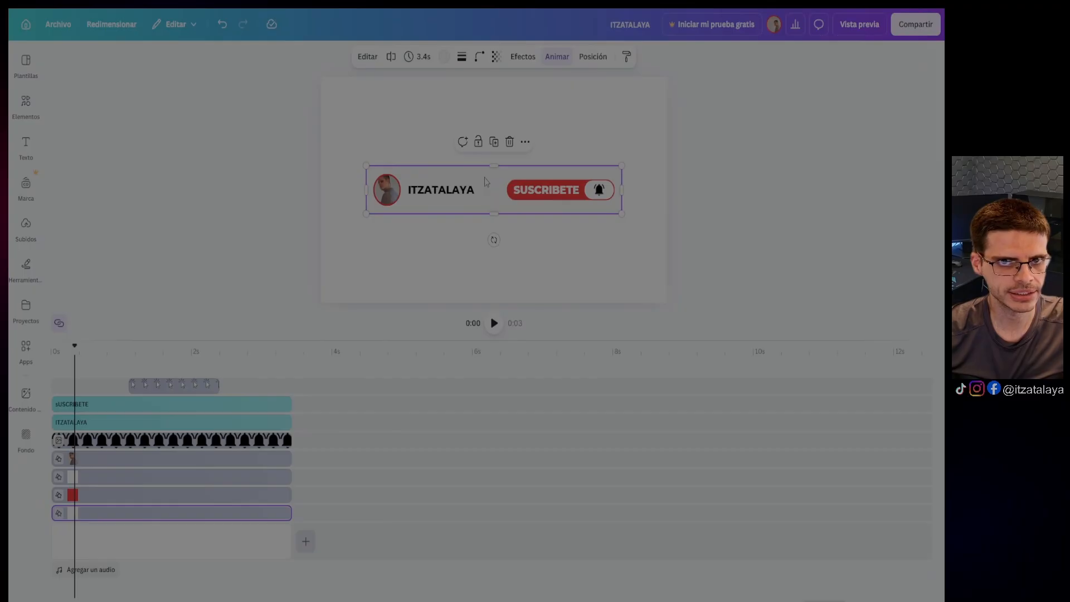
left_click(478, 141)
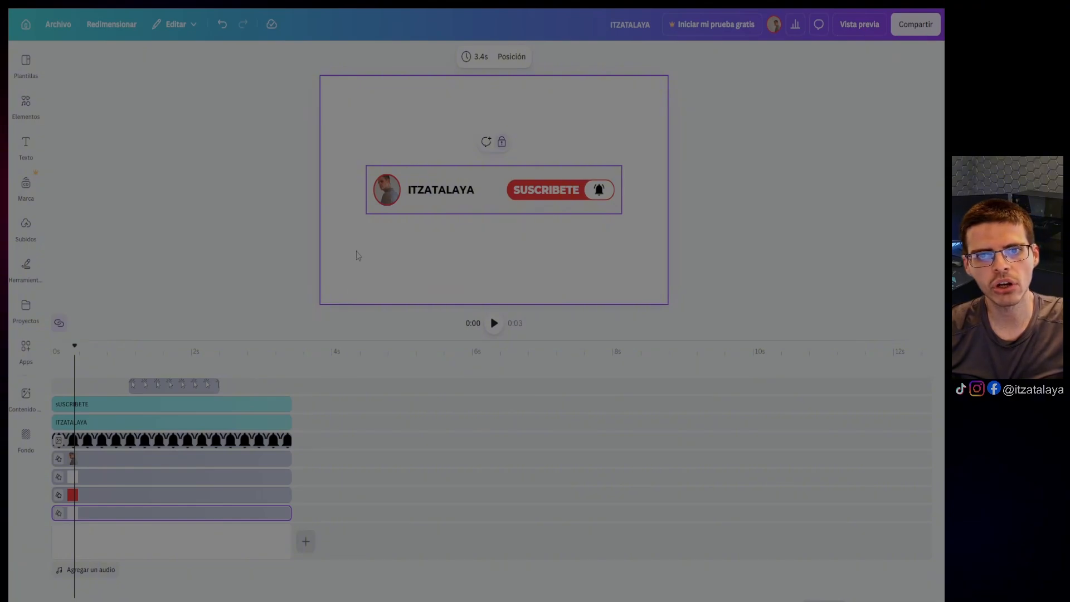
left_click_drag(331, 284, 624, 137)
mouse_move(486, 179)
left_mouse_down()
mouse_move(469, 120)
mouse_move(592, 235)
mouse_move(568, 101)
mouse_move(480, 191)
mouse_move(579, 152)
mouse_move(474, 156)
mouse_move(485, 175)
left_mouse_up()
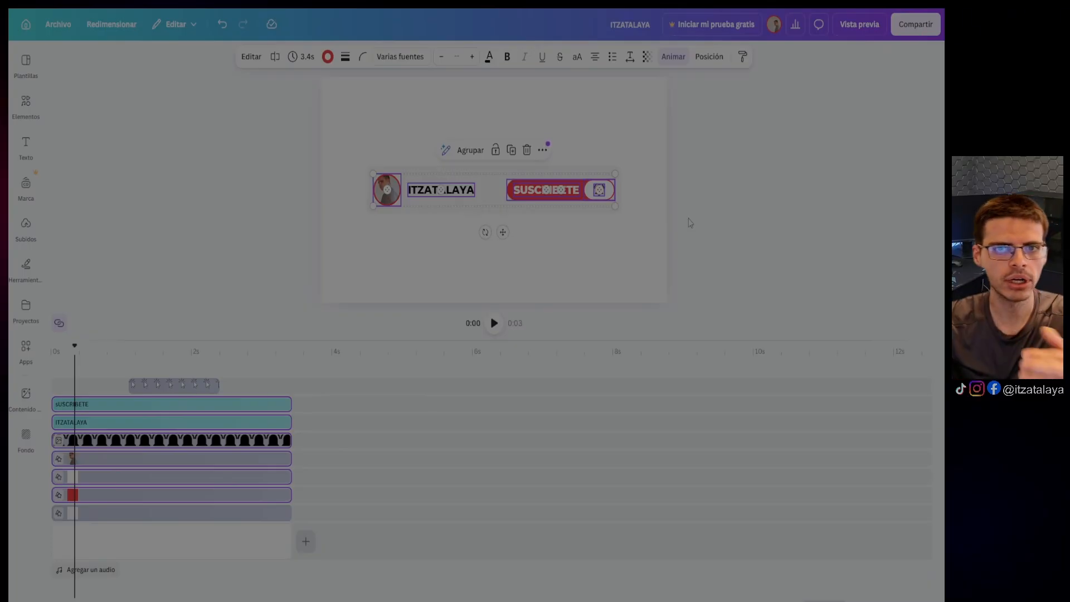
left_click(723, 219)
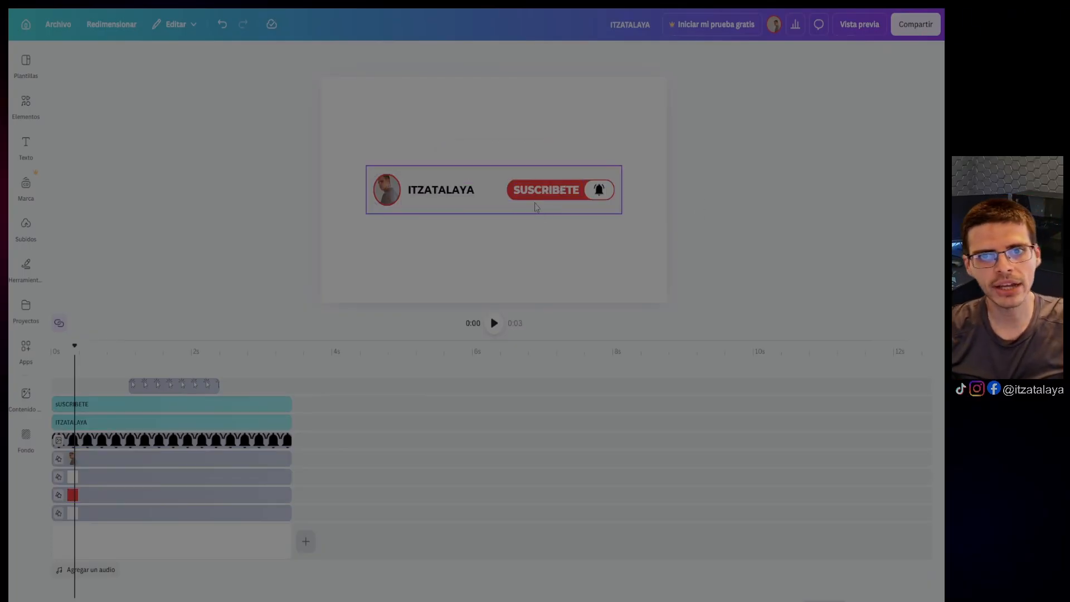
- Lock the banner's background bar again so it stays fixed, and clear the selection
left_click(485, 232)
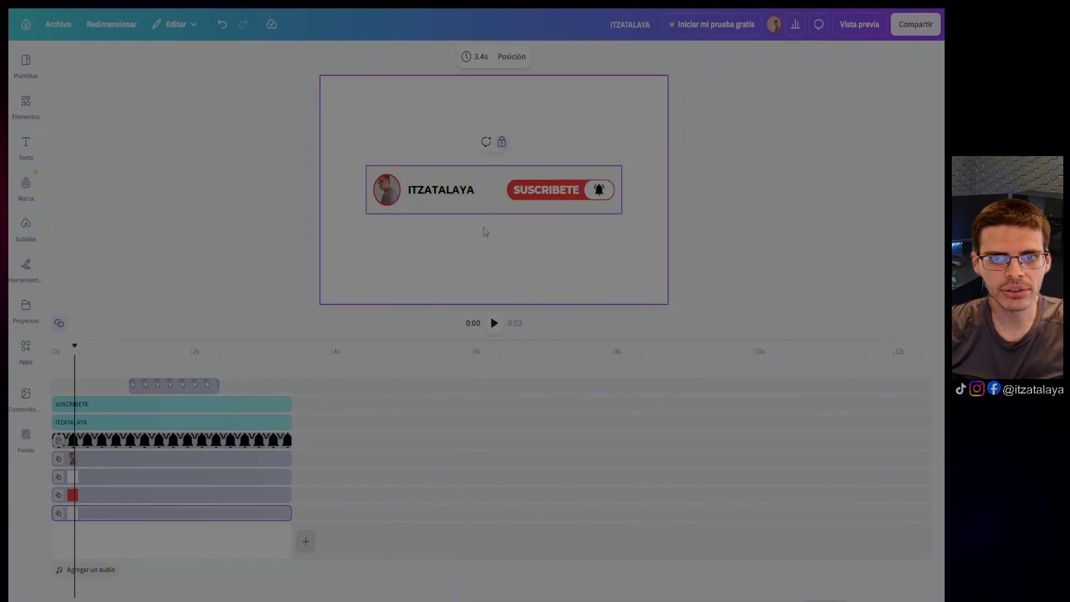
left_click(384, 271)
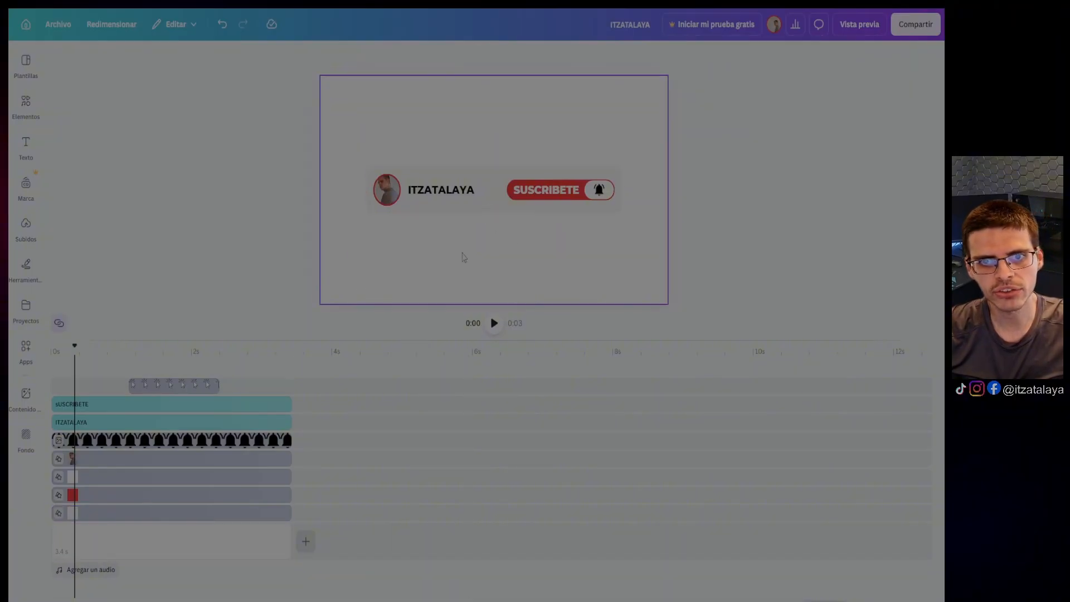
left_click(515, 199)
mouse_move(515, 199)
left_mouse_down()
mouse_move(617, 134)
mouse_move(515, 199)
mouse_move(524, 208)
left_mouse_up()
left_click(508, 264)
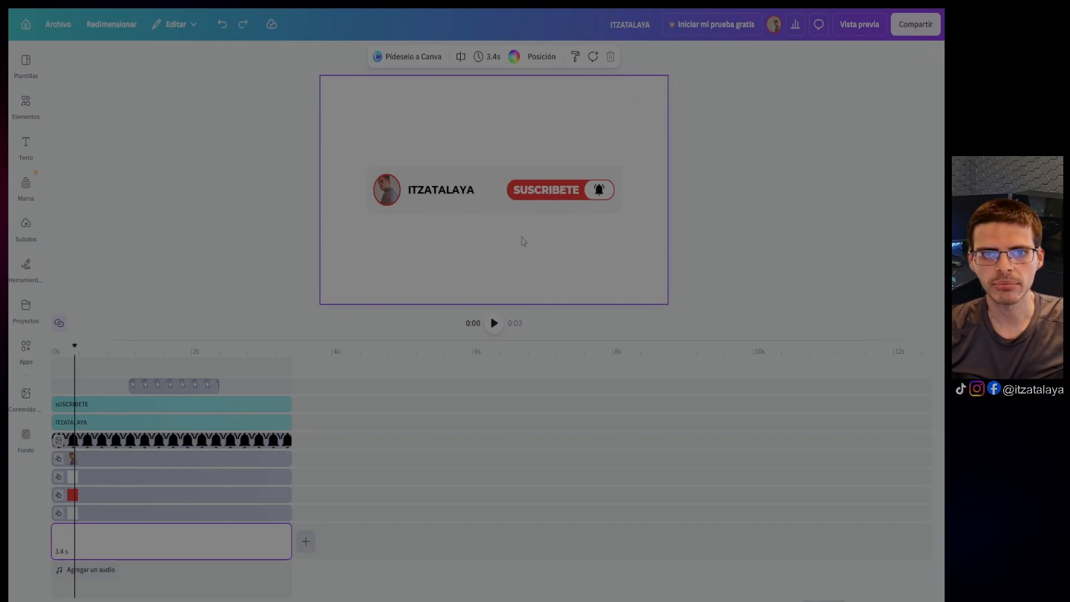
left_click(487, 201)
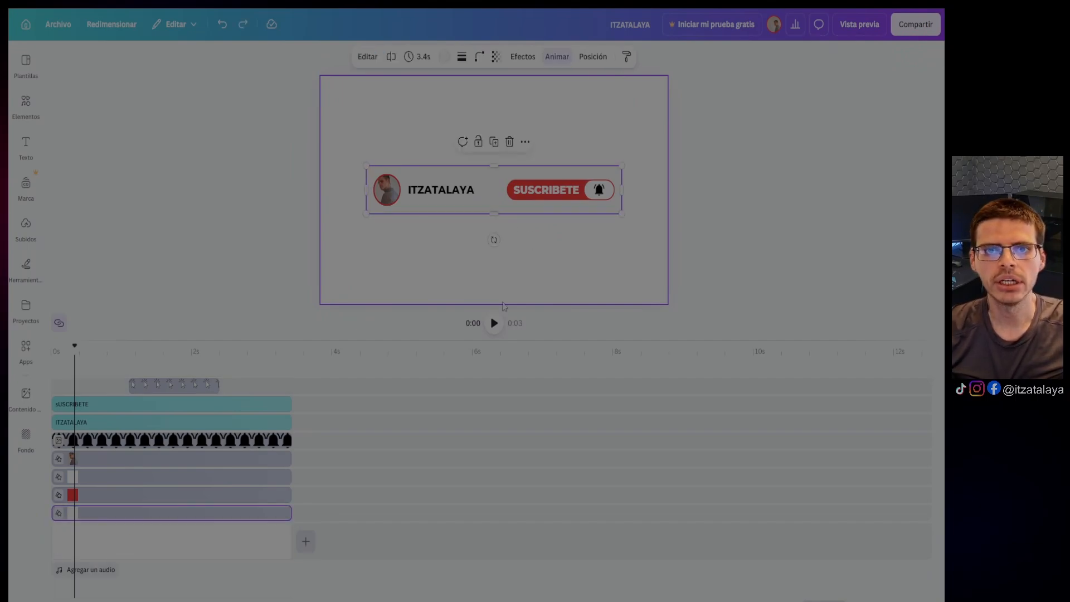
left_click(481, 144)
left_click(561, 262)
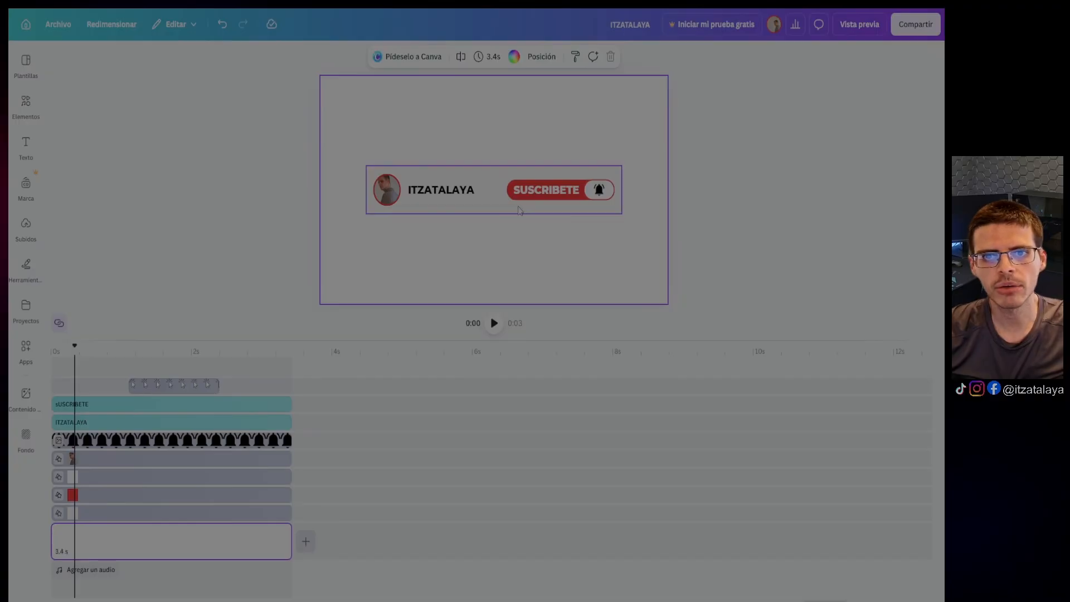
- Select the red SUSCRIBETE button together with its label and bell, and move the group left beside the "ITZATALAYA" text
left_click_drag(509, 205, 614, 177)
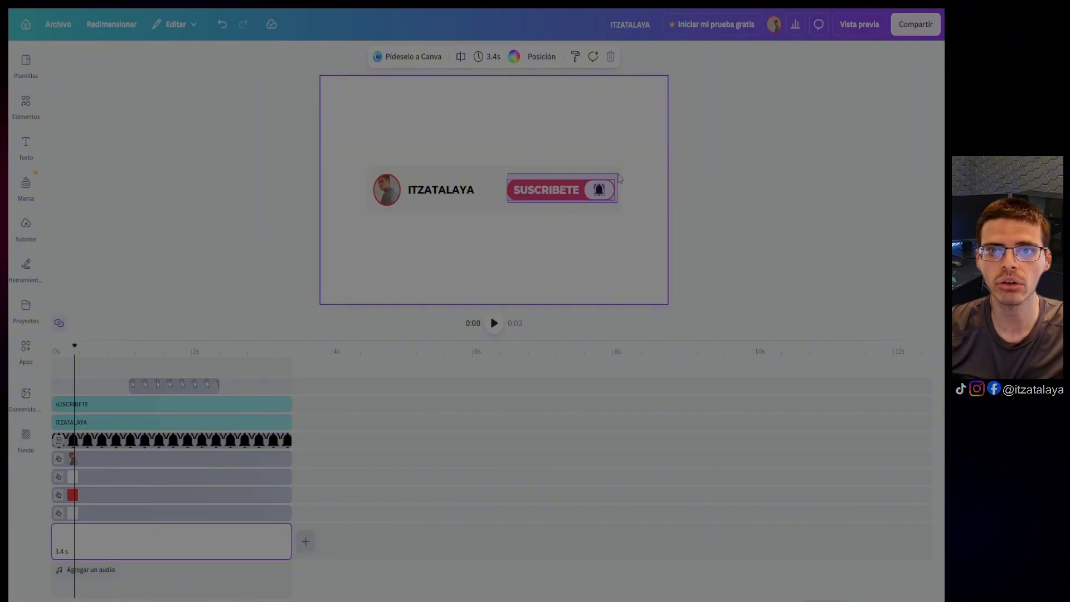
left_click_drag(619, 178, 620, 180)
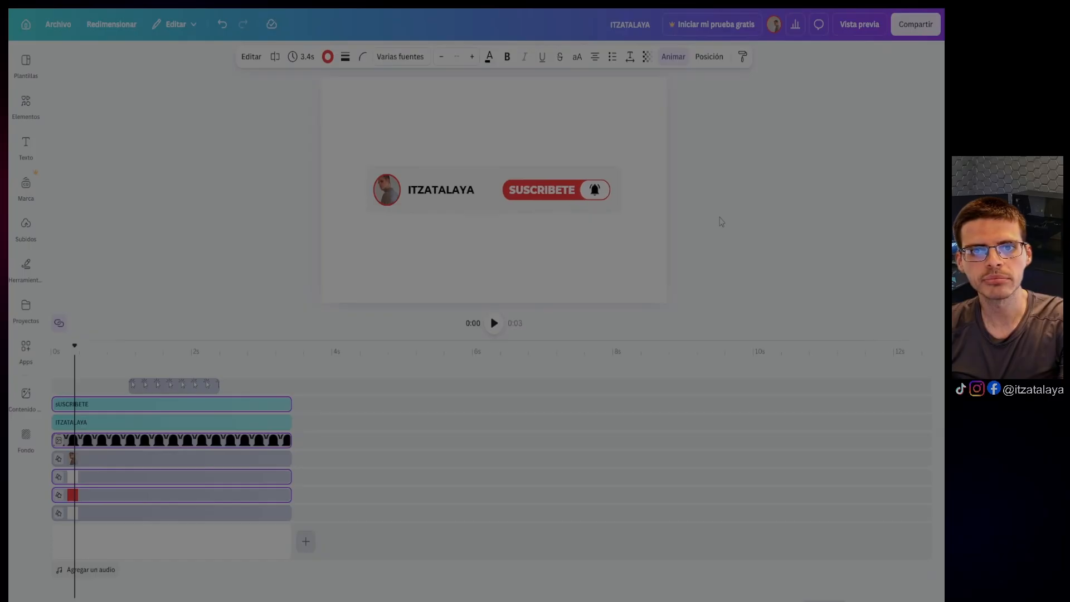
left_click(720, 222)
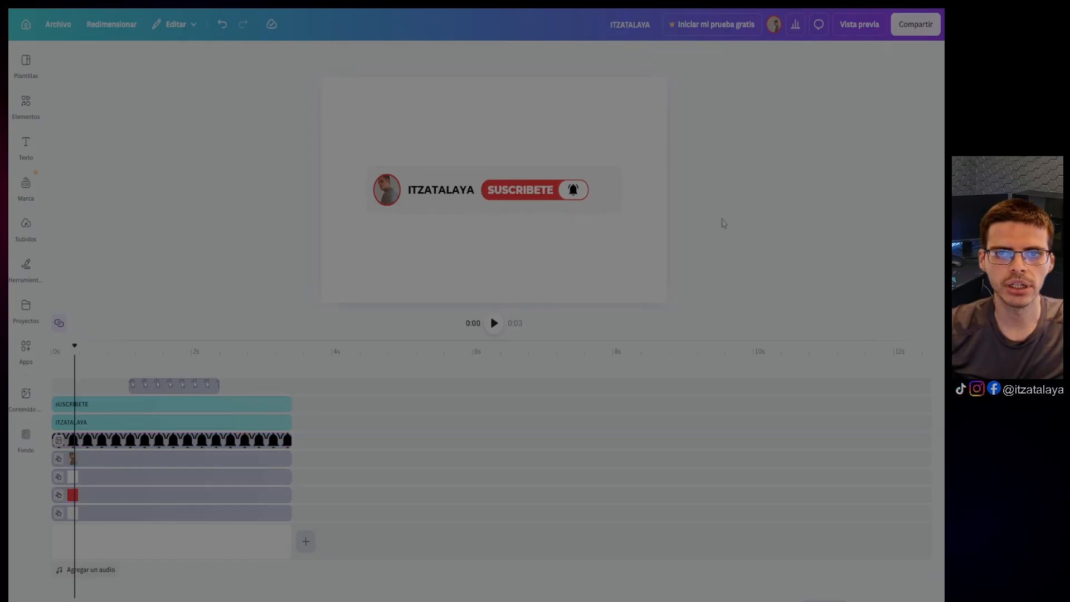
- Unlock the banner's background bar and shorten it from its right end so it finishes just past the bell
left_click(610, 191)
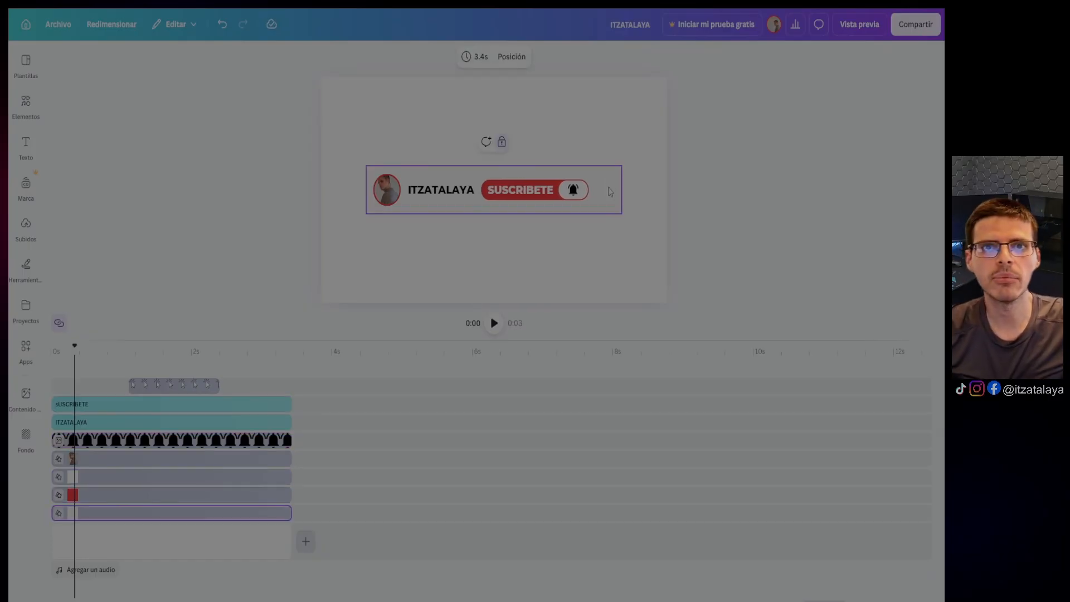
left_click(805, 239)
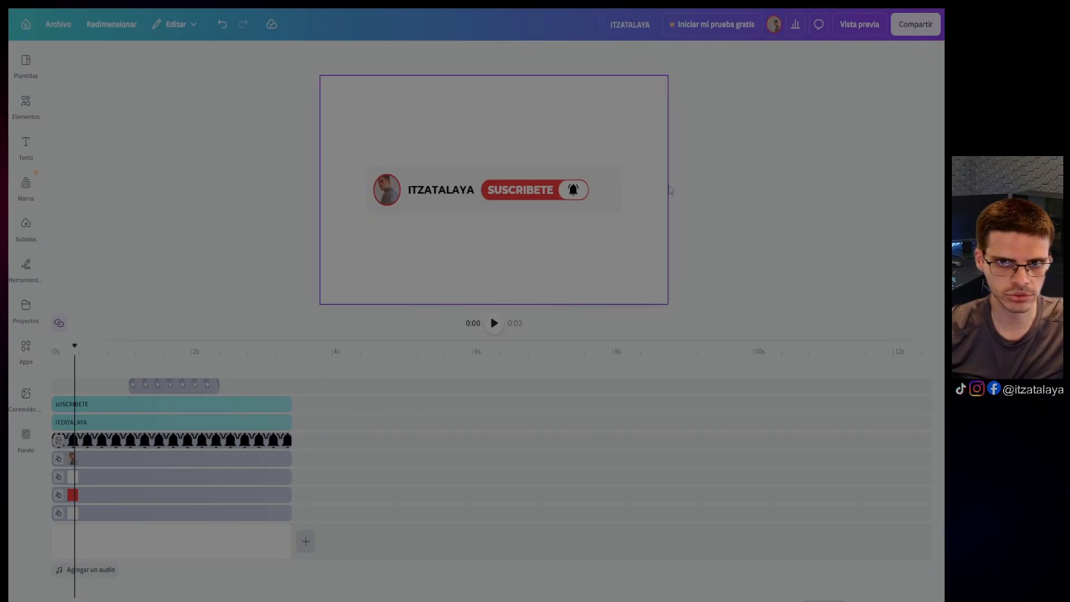
left_click(171, 516)
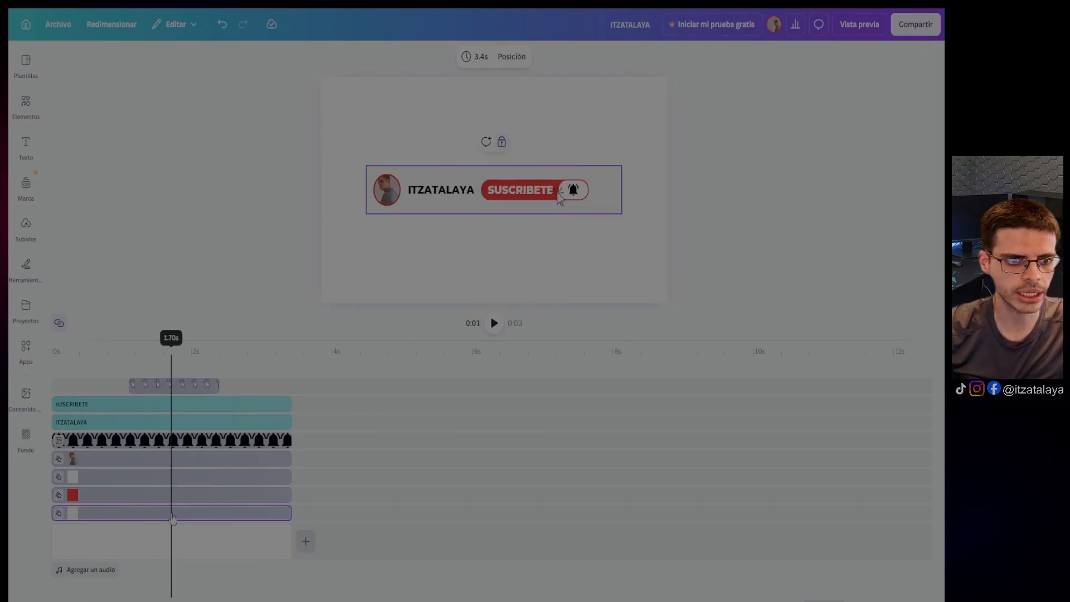
right_click(173, 519)
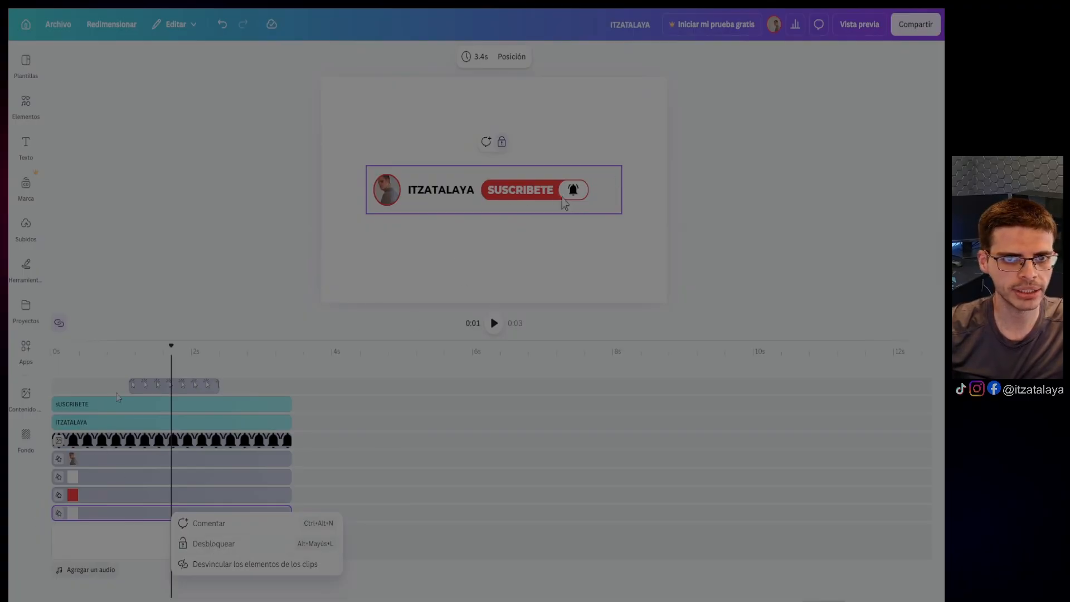
left_click(206, 549)
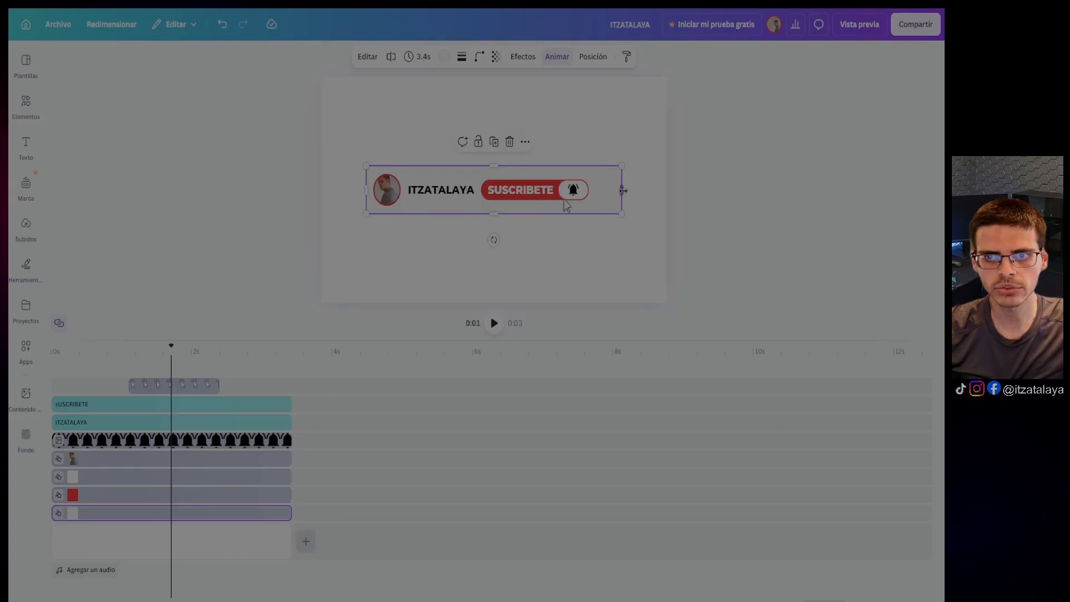
left_click_drag(622, 190, 597, 188)
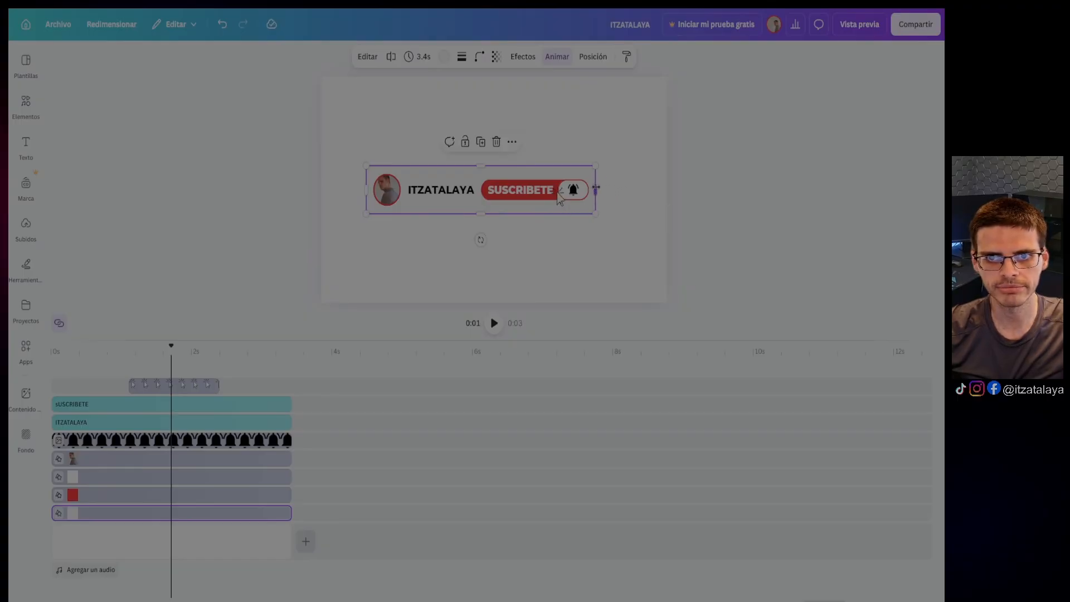
left_click(766, 207)
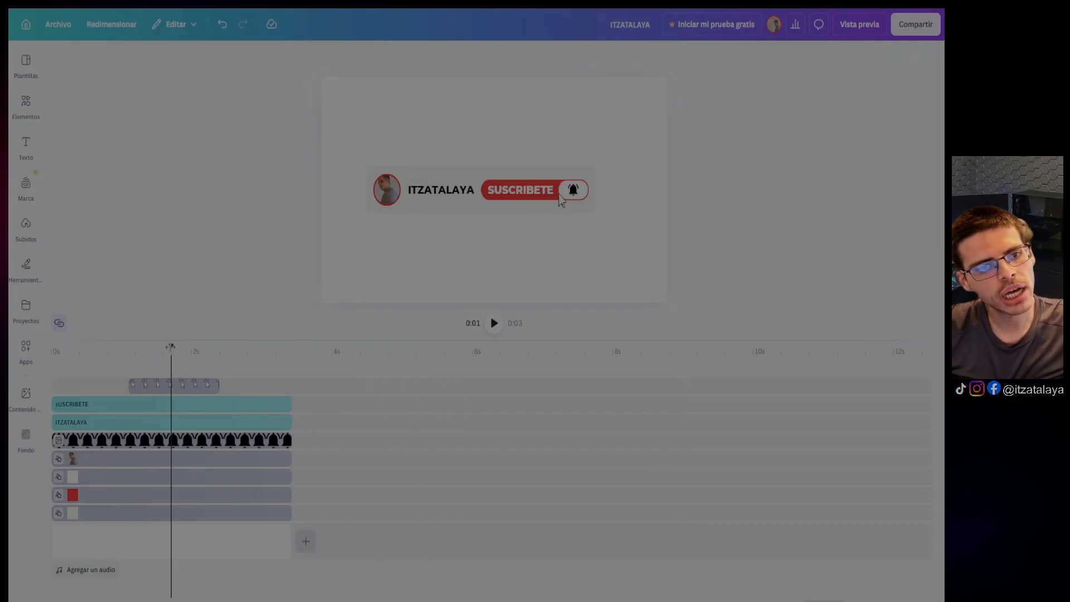
- Split the "SUSCRIBETE" text clip on the timeline at about 1.5 s, the moment the animated cursor clicks the button
left_click_drag(170, 346, 156, 309)
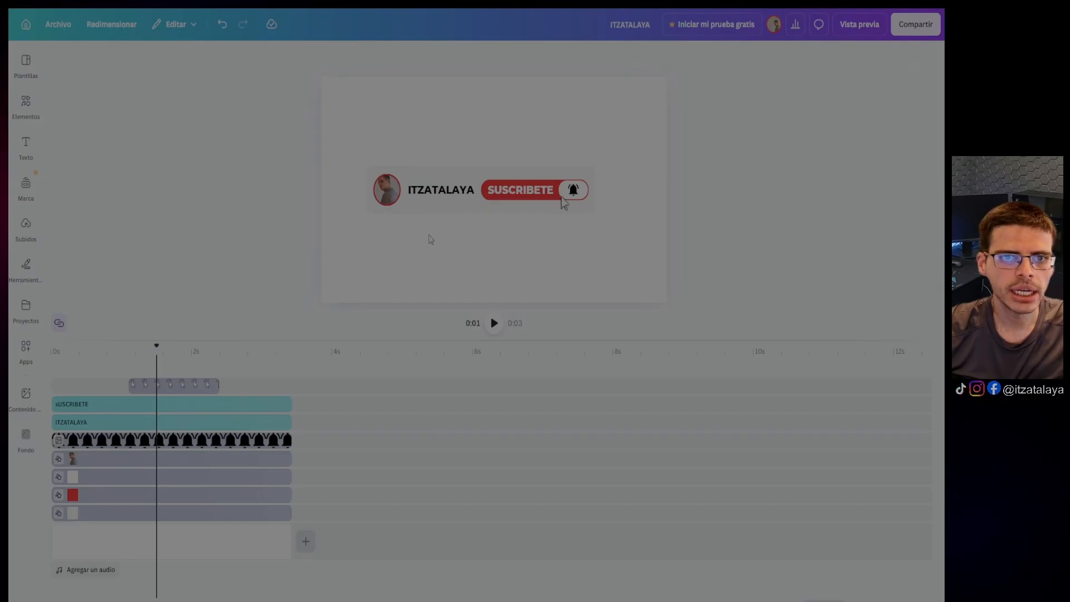
left_click(240, 513)
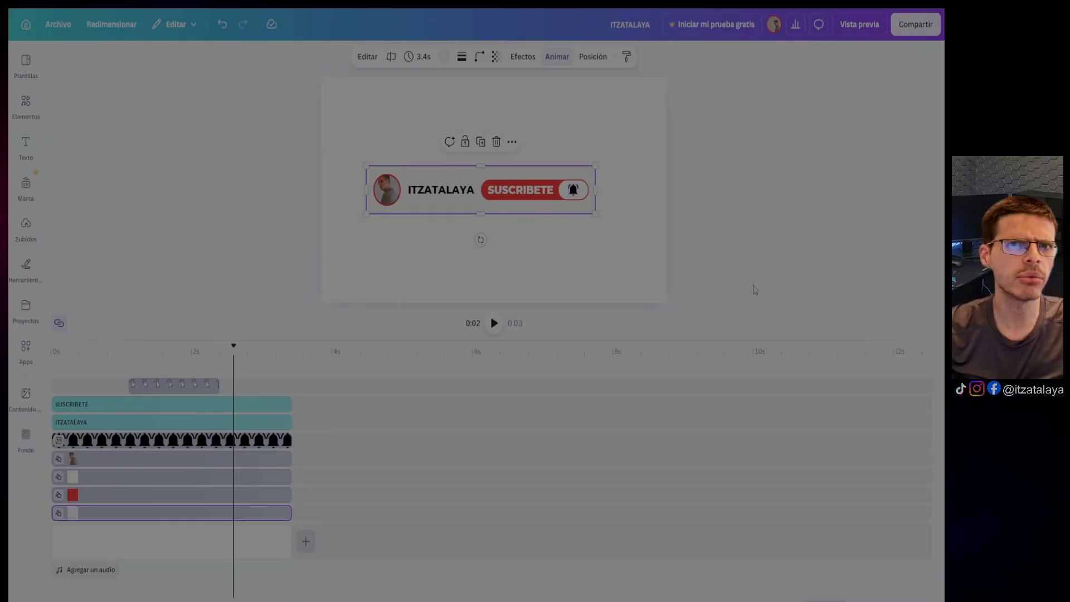
left_click_drag(136, 346, 156, 342)
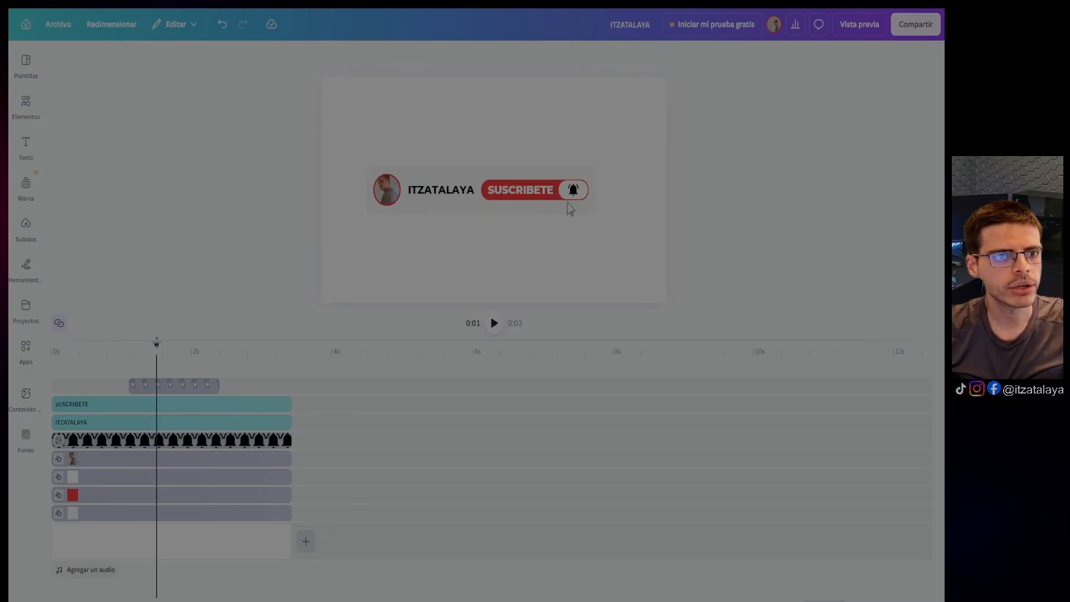
left_click(160, 408)
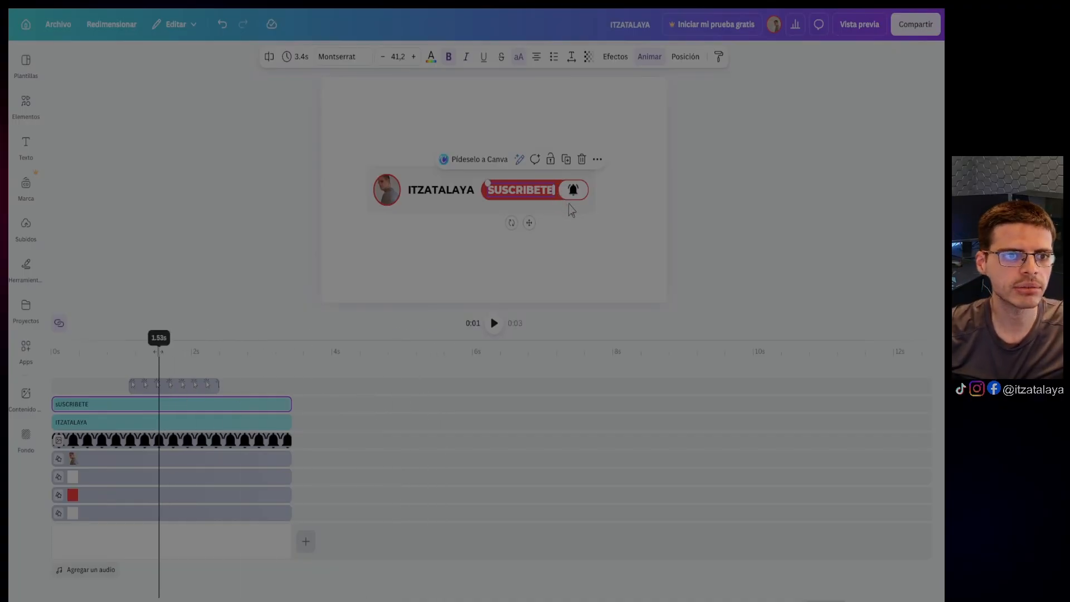
left_click_drag(159, 350, 156, 351)
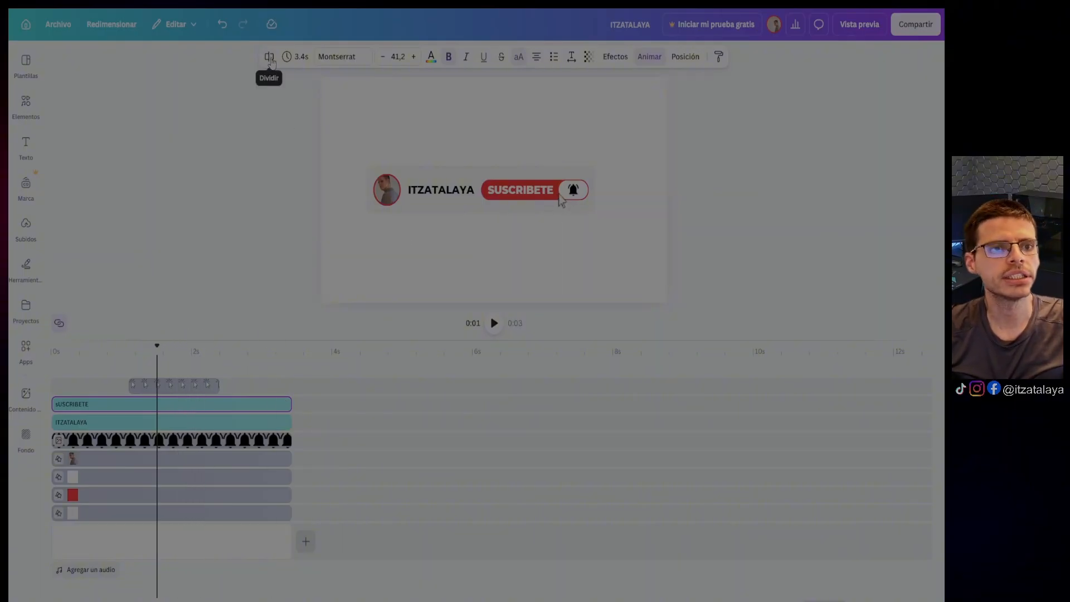
left_click(269, 58)
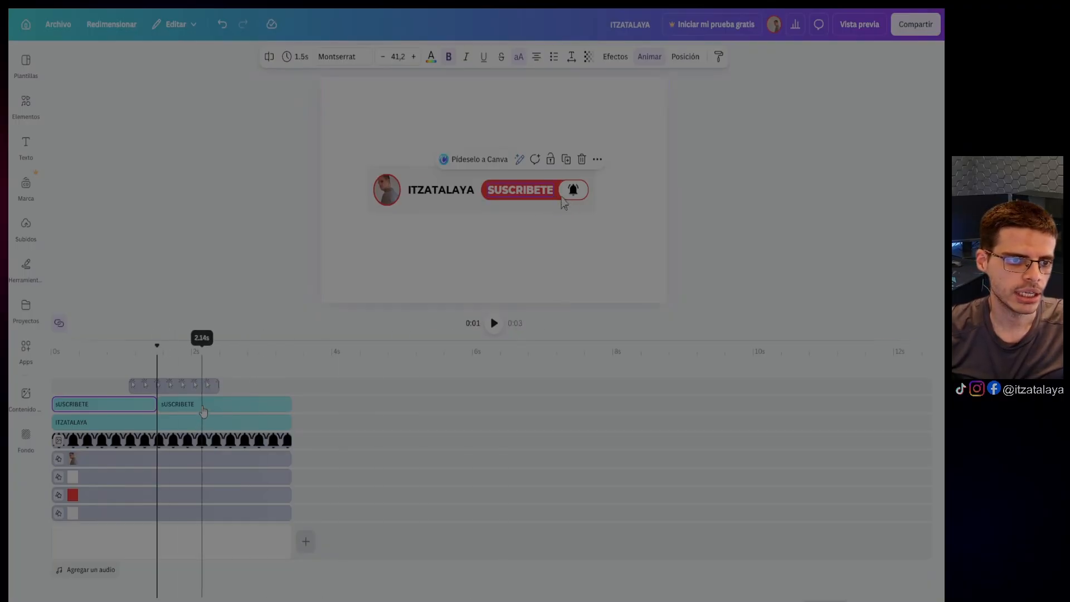
- Change the text of the second label clip to "SUSCRITO"
left_click(217, 410)
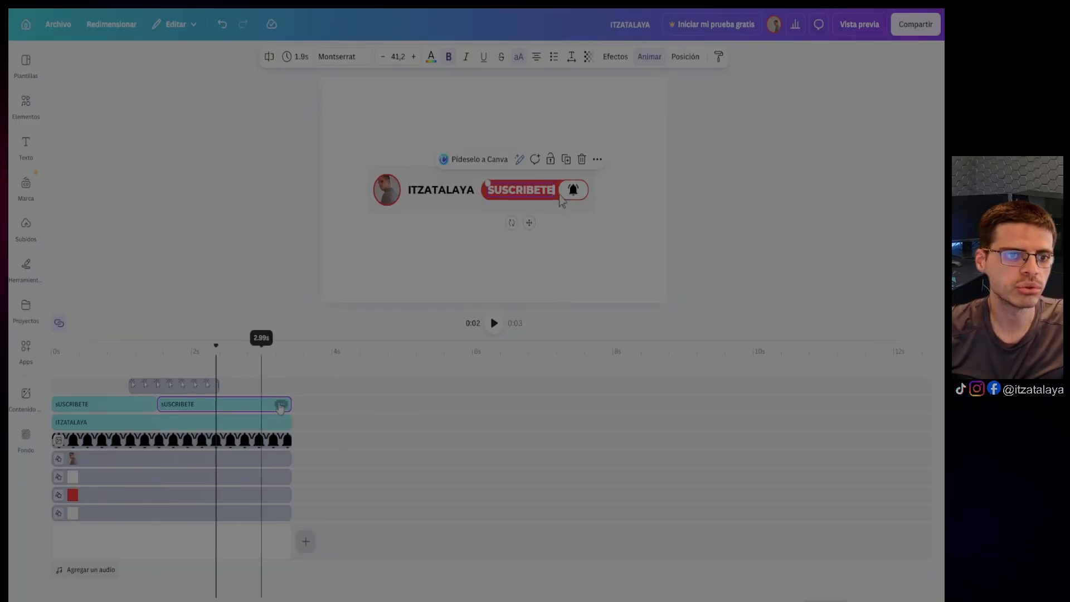
double_click(526, 191)
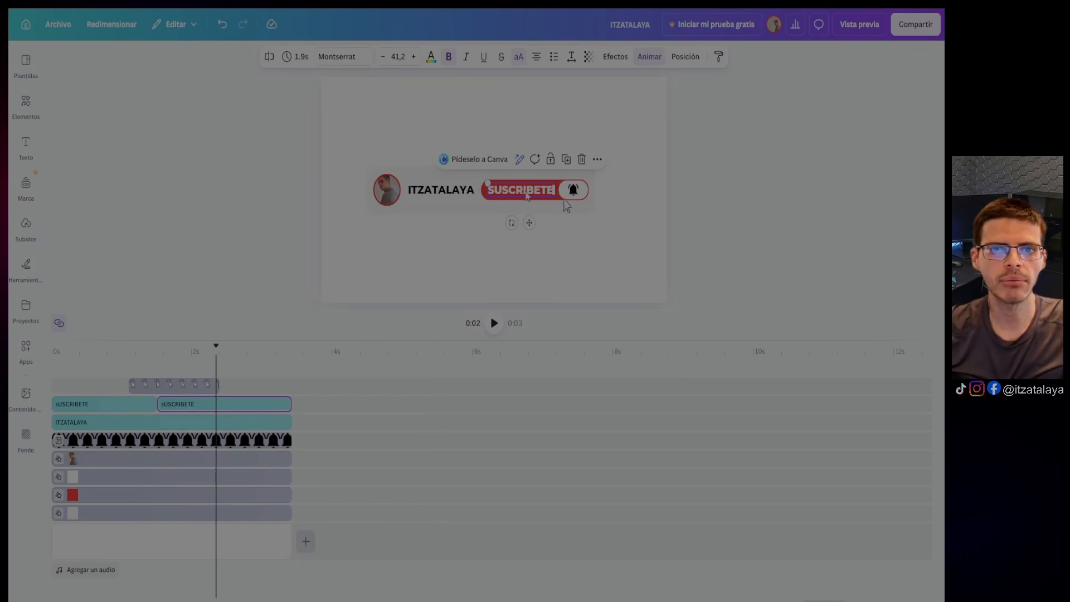
type("sUSCRITO")
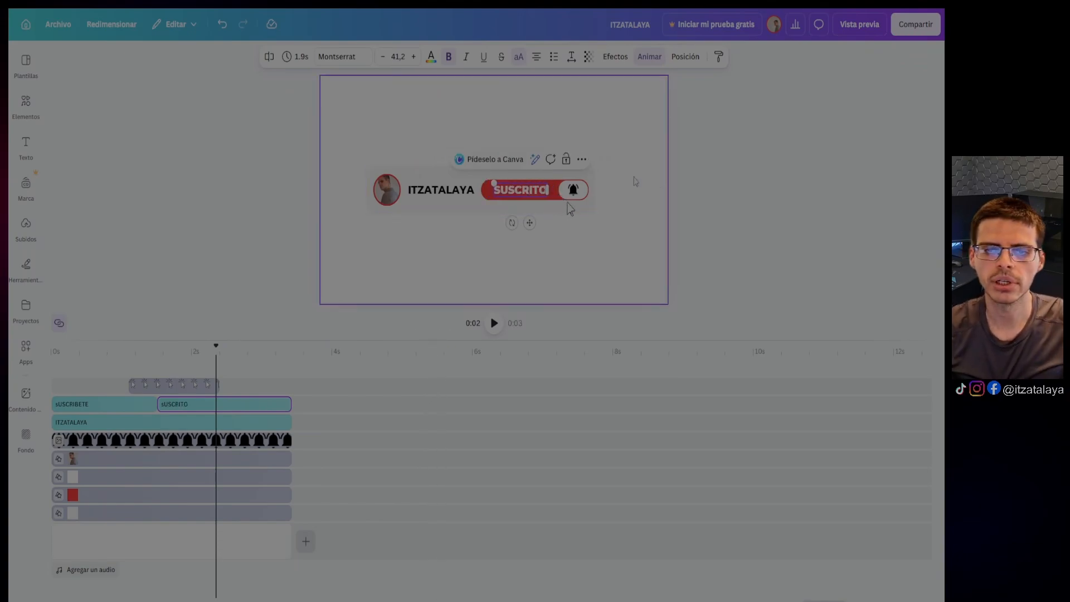
left_click(741, 186)
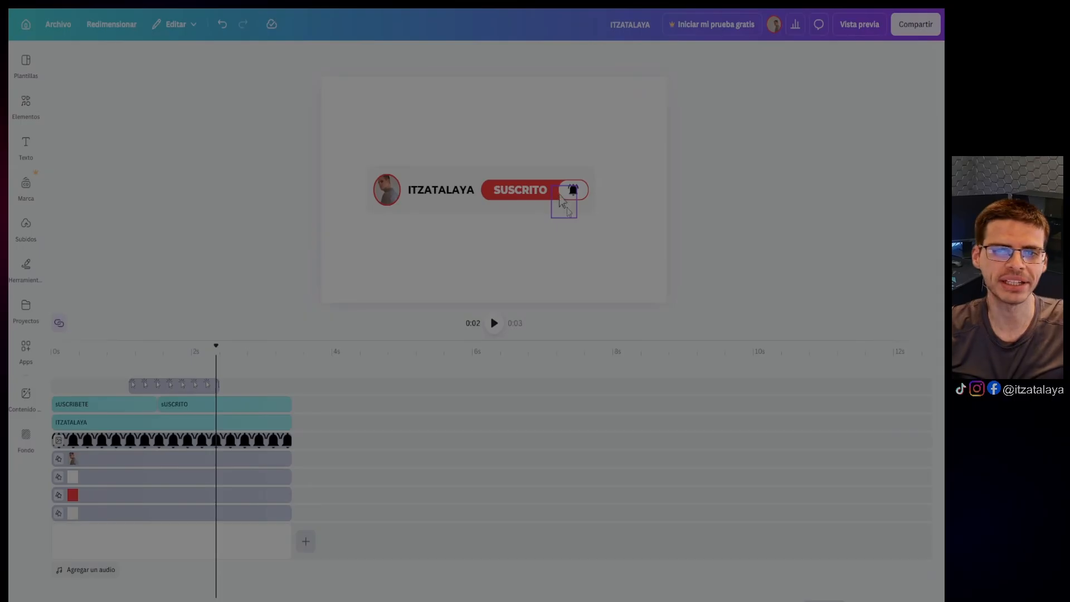
- Move the animated cursor left so it points at the button's label, and play the video from the start
left_click(567, 207)
left_click_drag(559, 198, 551, 209)
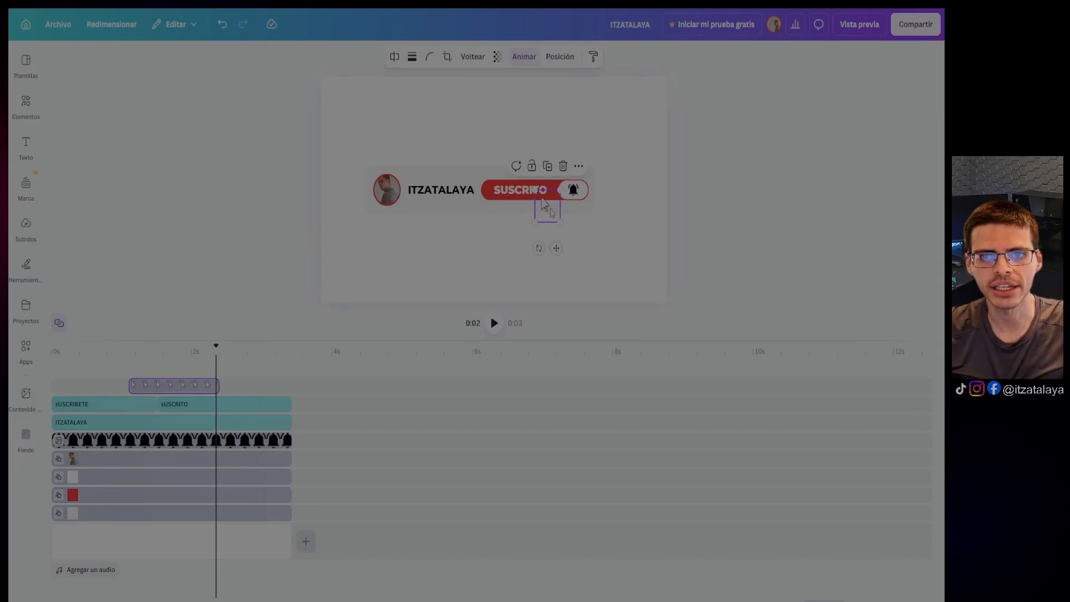
left_click(755, 237)
left_click_drag(216, 352, 52, 352)
left_click(493, 324)
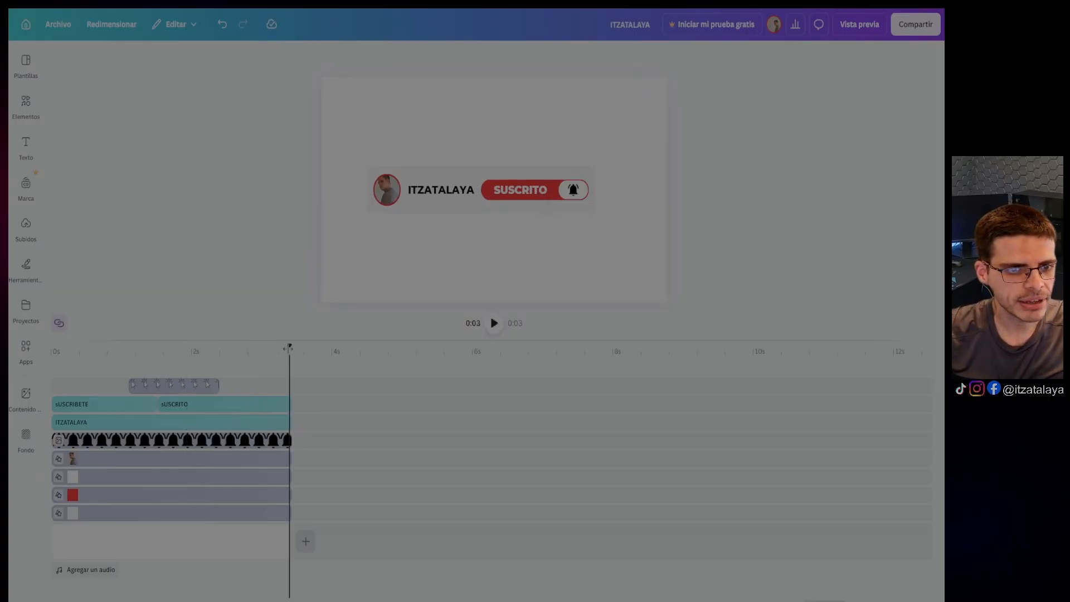
- Extend the animated cursor's clip to run from about 0.4 s to about 3 s, and play the video from the start
left_click_drag(290, 352, 147, 361)
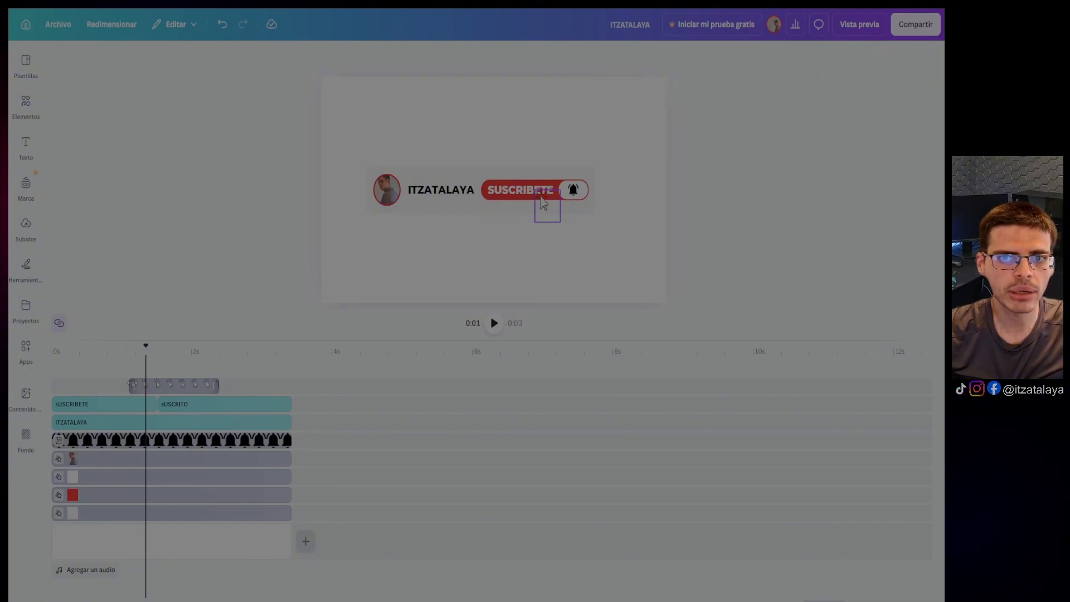
left_click_drag(132, 384, 83, 388)
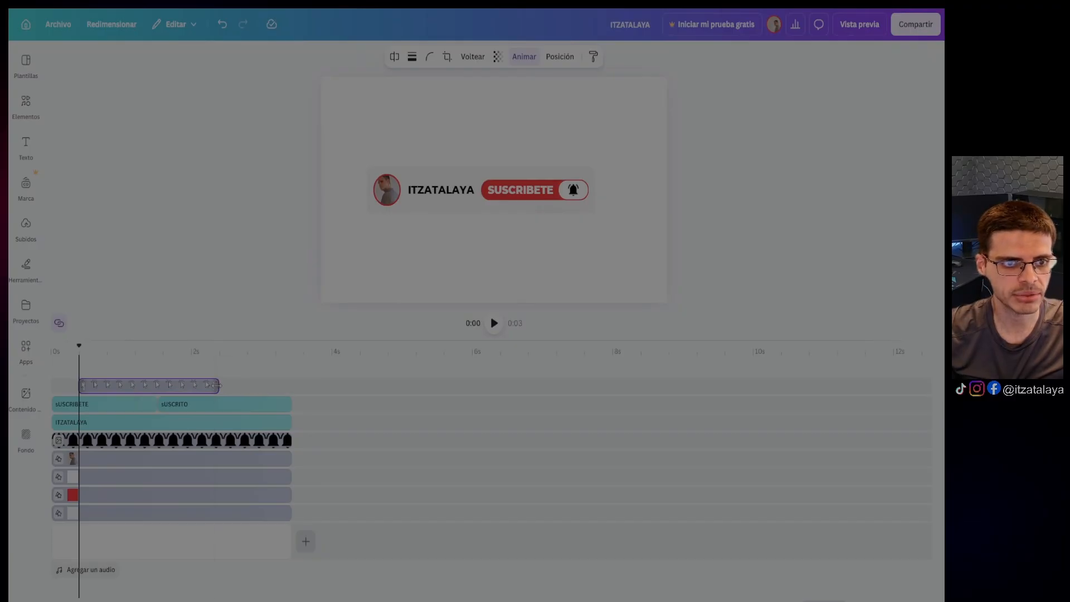
left_click_drag(216, 385, 259, 384)
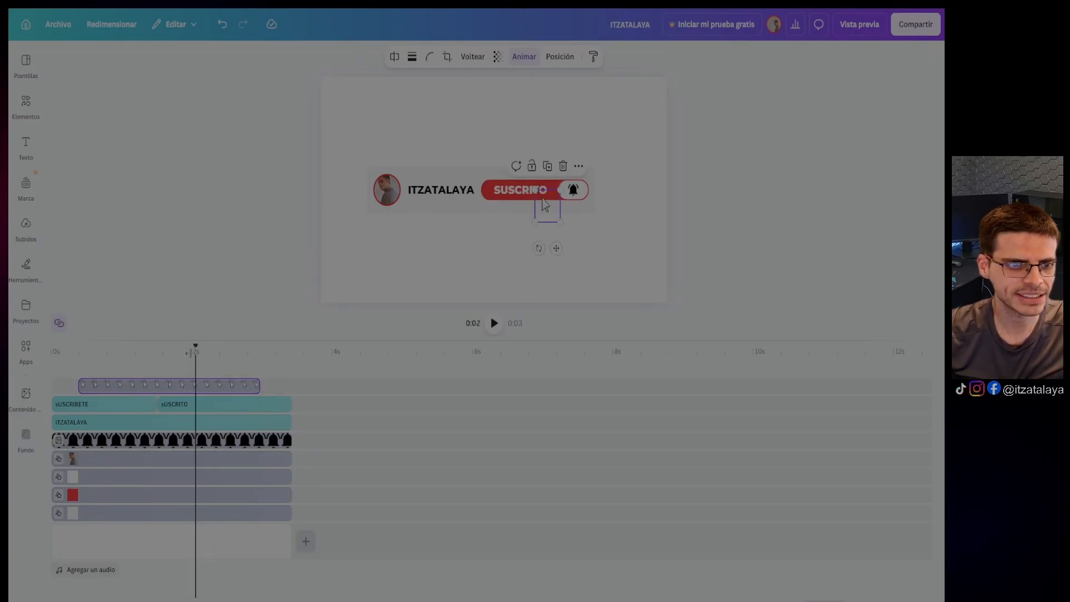
left_click_drag(196, 353, 51, 353)
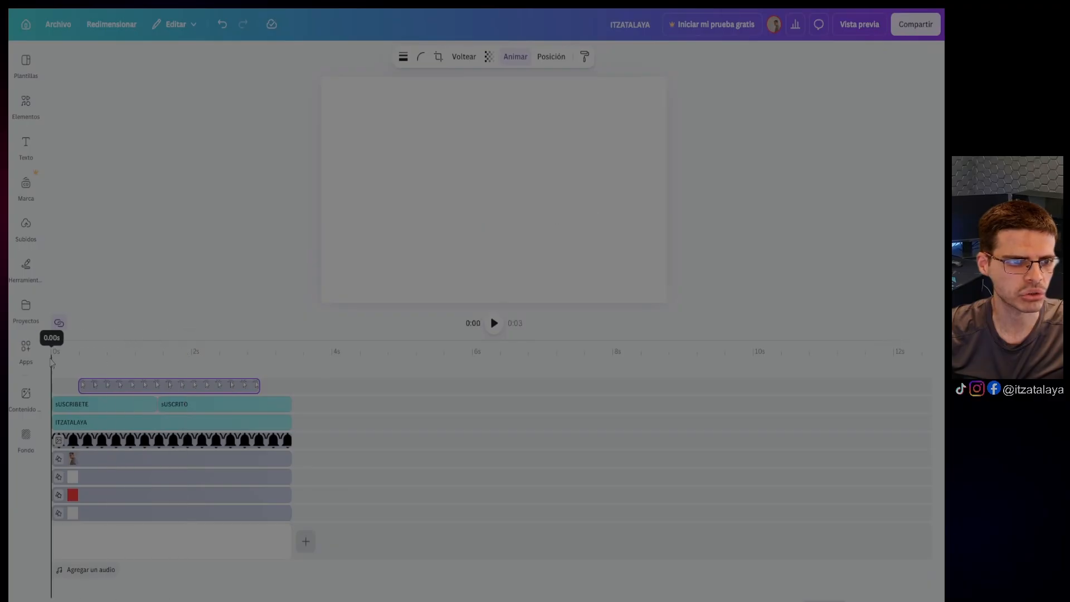
left_click(492, 326)
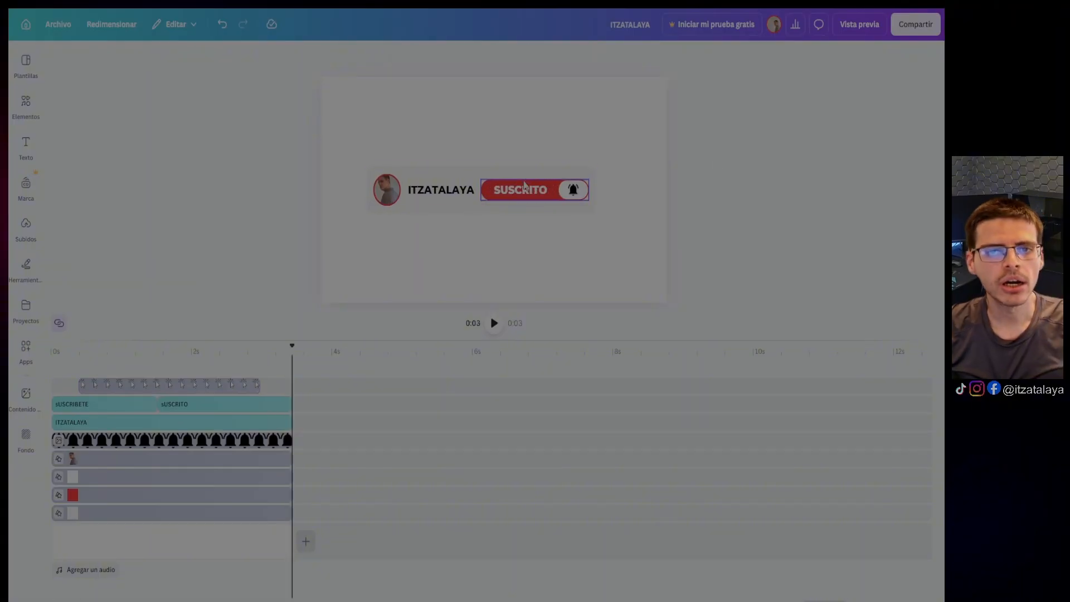
- Split the background bar's clip at about 1.5 s, where the label changes to "SUSCRITO", and select its second part
left_click_drag(284, 362, 156, 345)
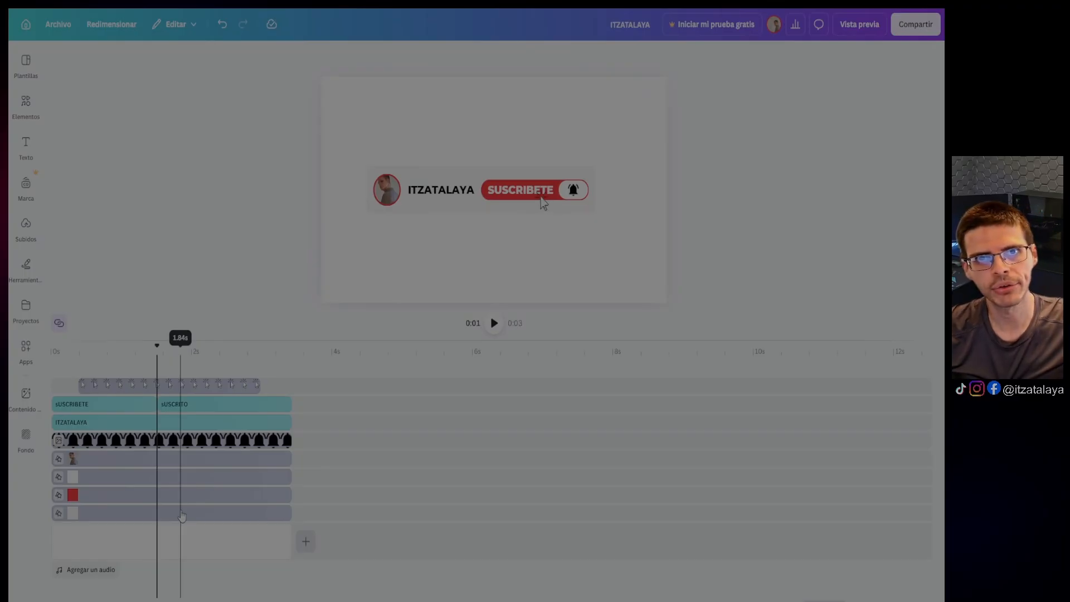
left_click(182, 515)
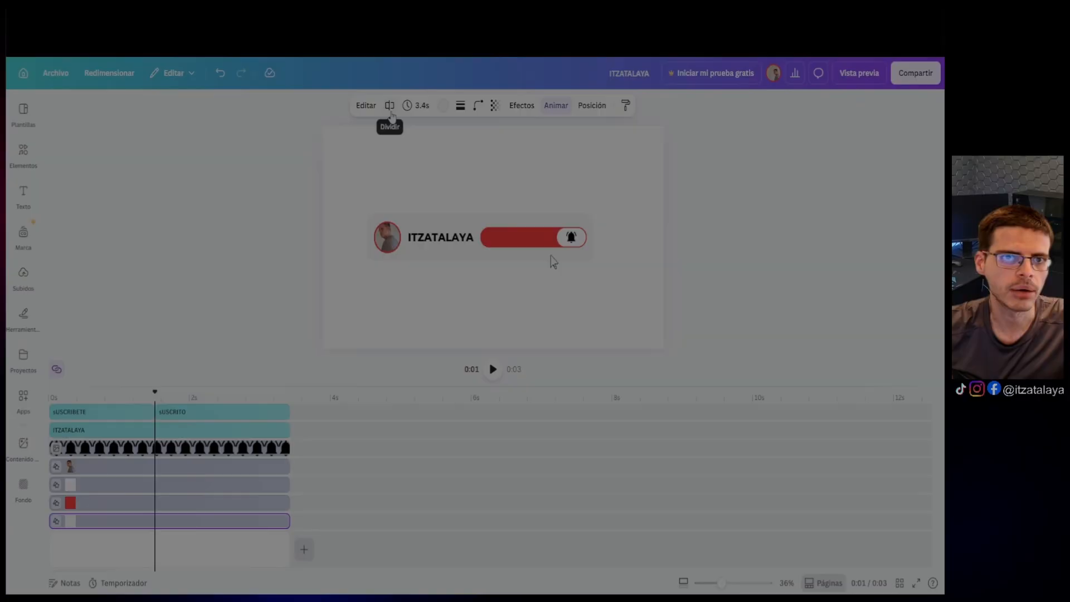
left_click(223, 521)
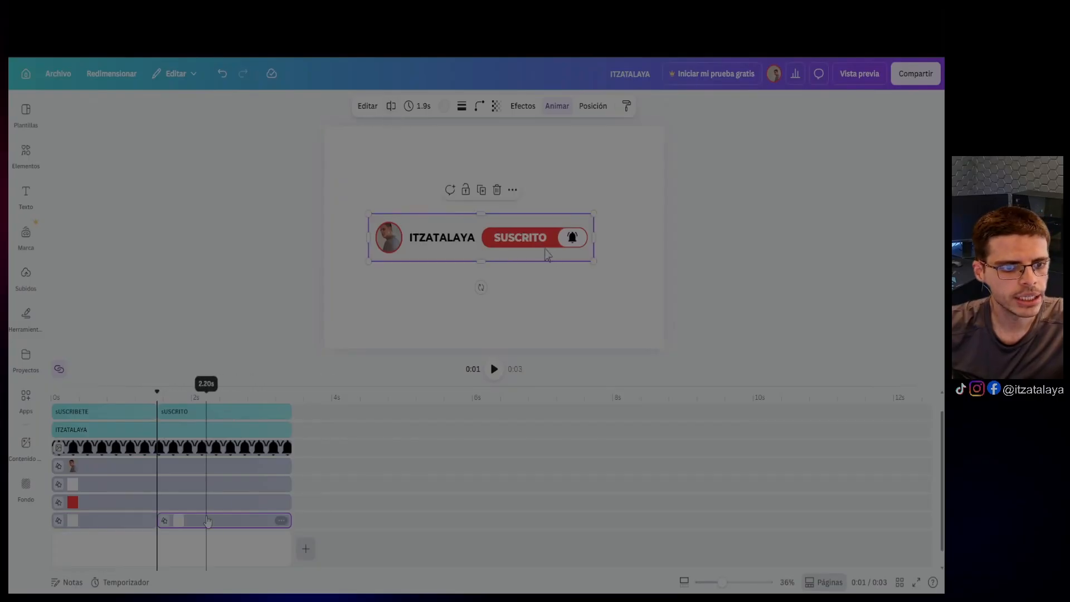
- Look up the hex code of the red fill used by the subscribe button's shape
left_click(207, 520)
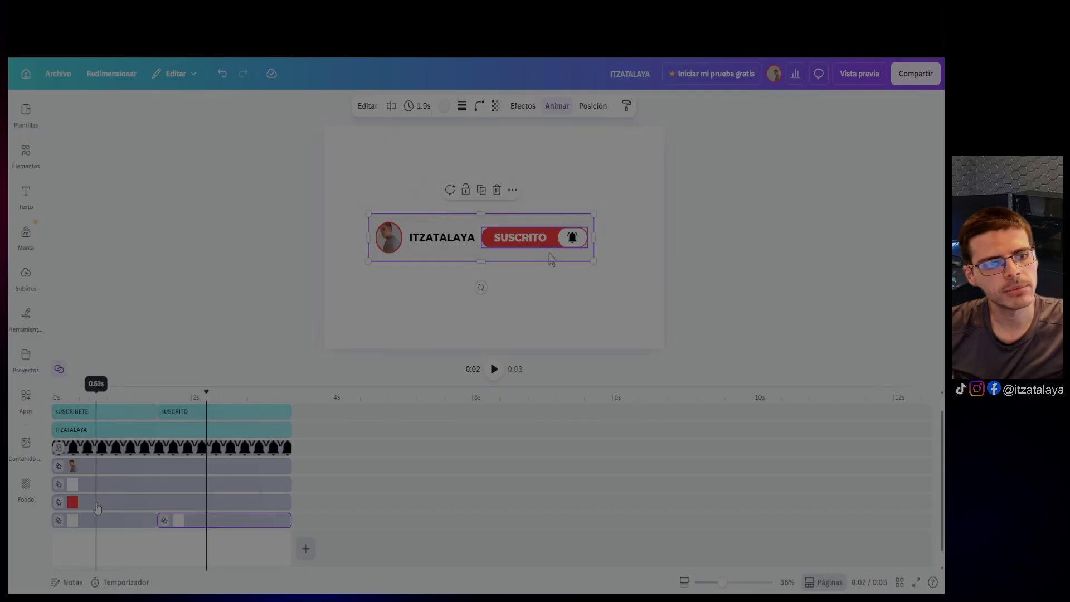
left_click(97, 504)
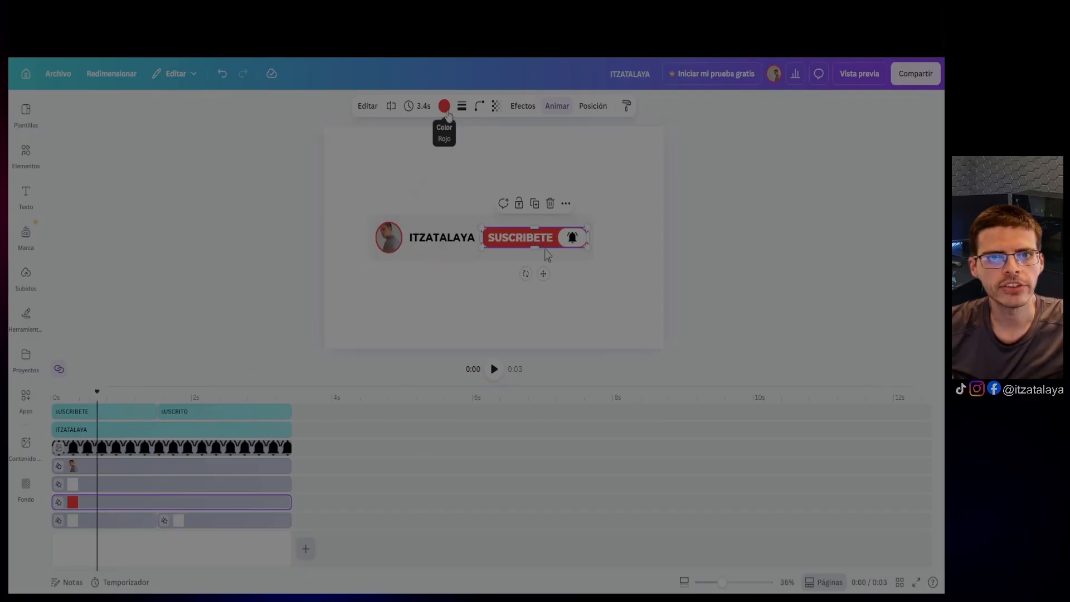
left_click(445, 109)
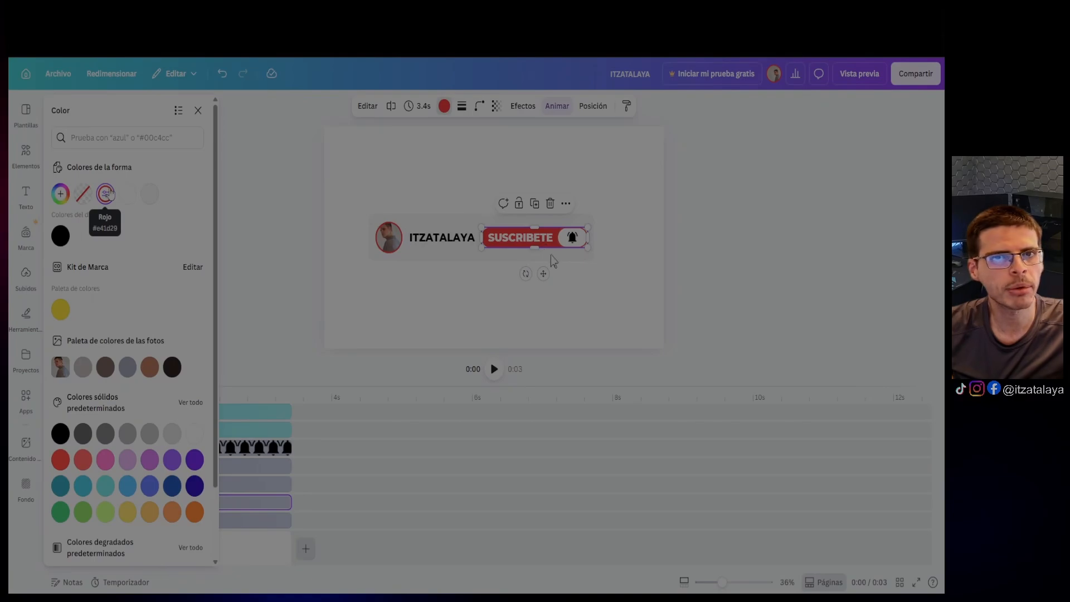
left_click(106, 193)
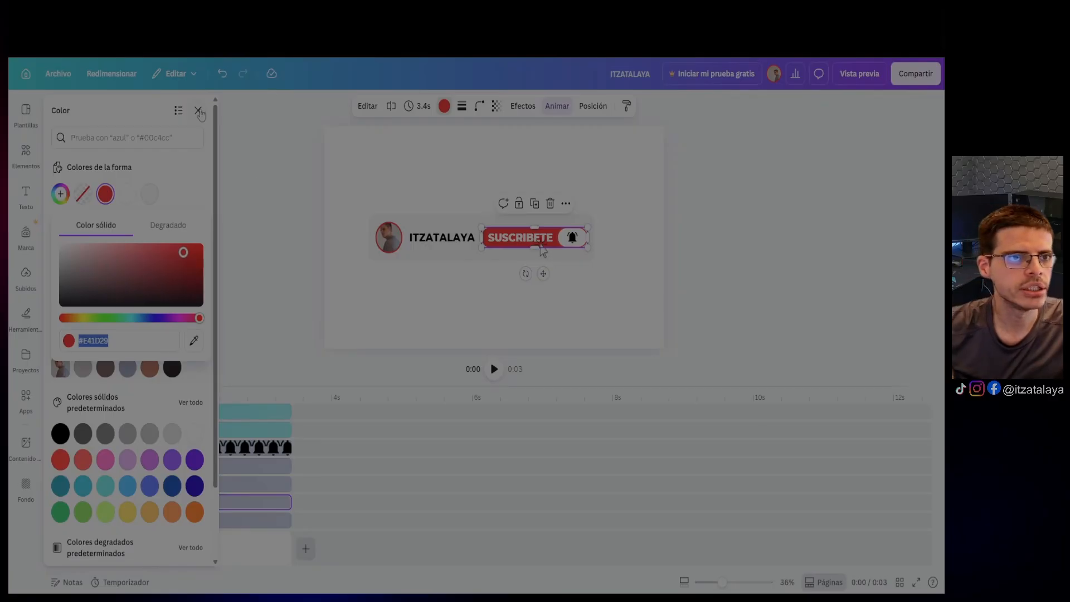
left_click(199, 111)
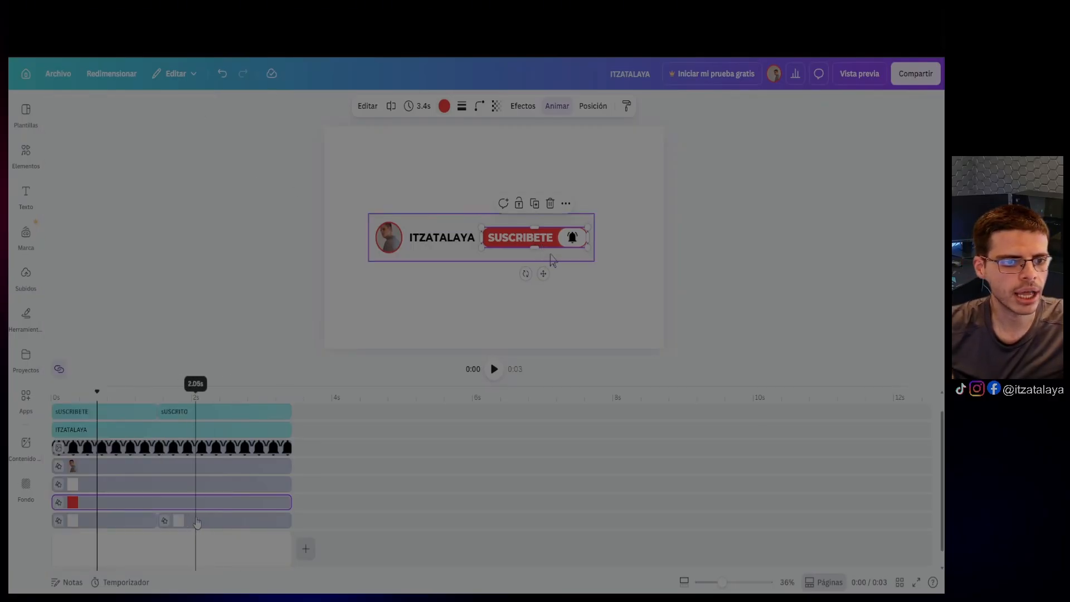
- Set the fill colour of the background bar's second part to #e41d29
left_click(197, 522)
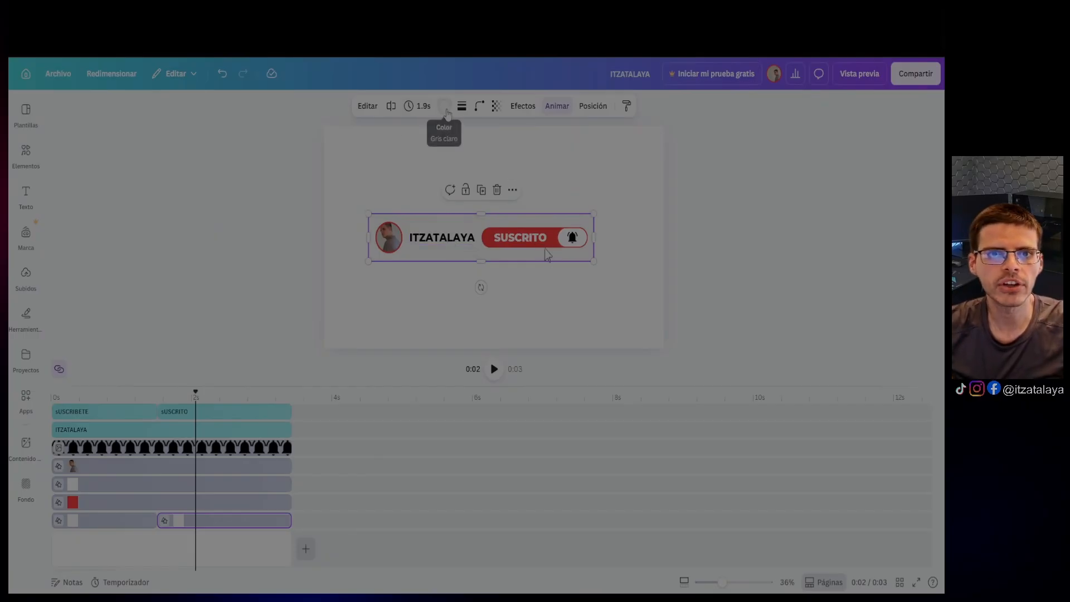
left_click(444, 106)
left_click(153, 138)
type("#e41d29")
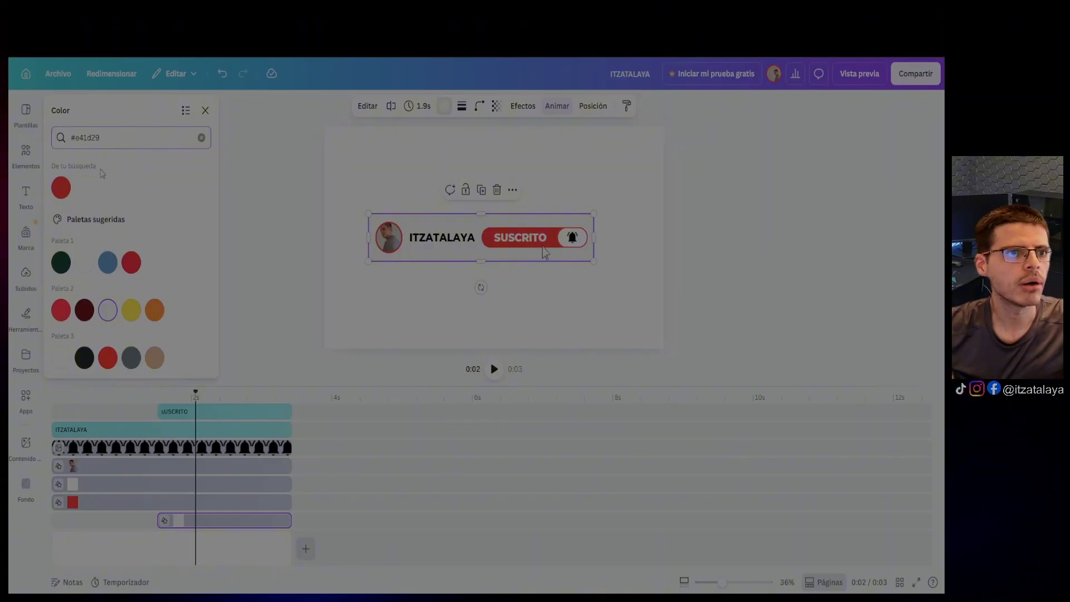
left_click(61, 187)
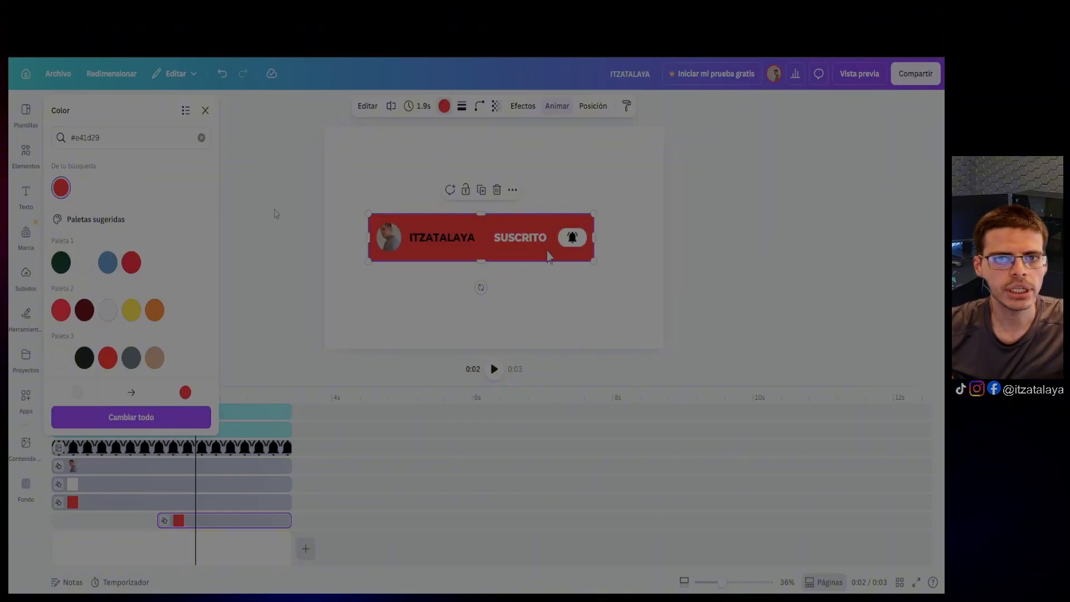
- Split the red button shape's clip at about 1.5 s, where the label changes to "SUSCRITO", and select its second part
left_click_drag(173, 393, 158, 392)
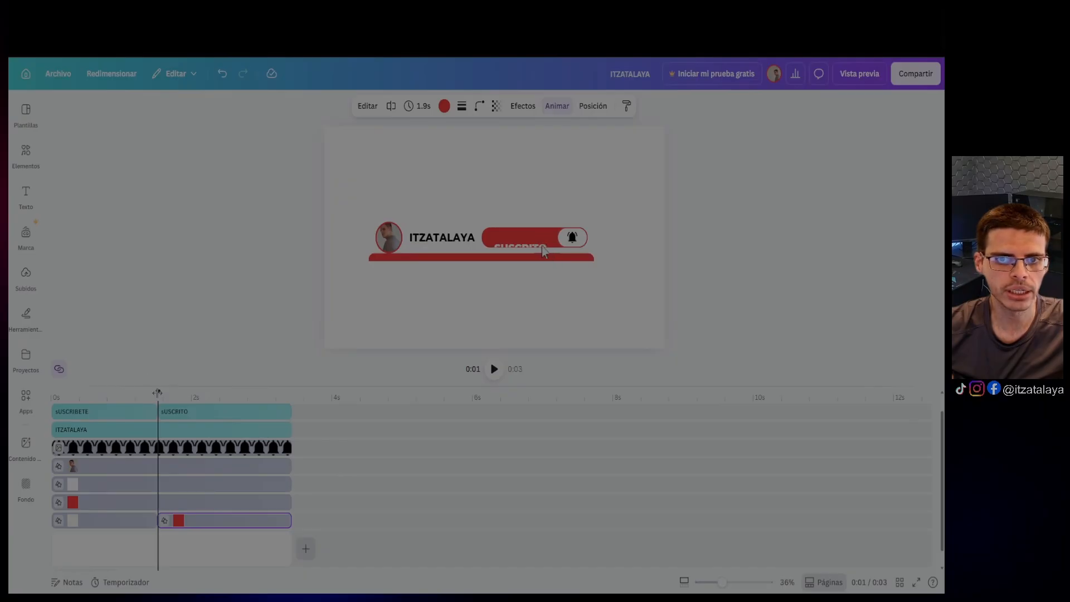
mouse_move(158, 392)
left_mouse_down()
mouse_move(167, 395)
mouse_move(157, 394)
left_mouse_up()
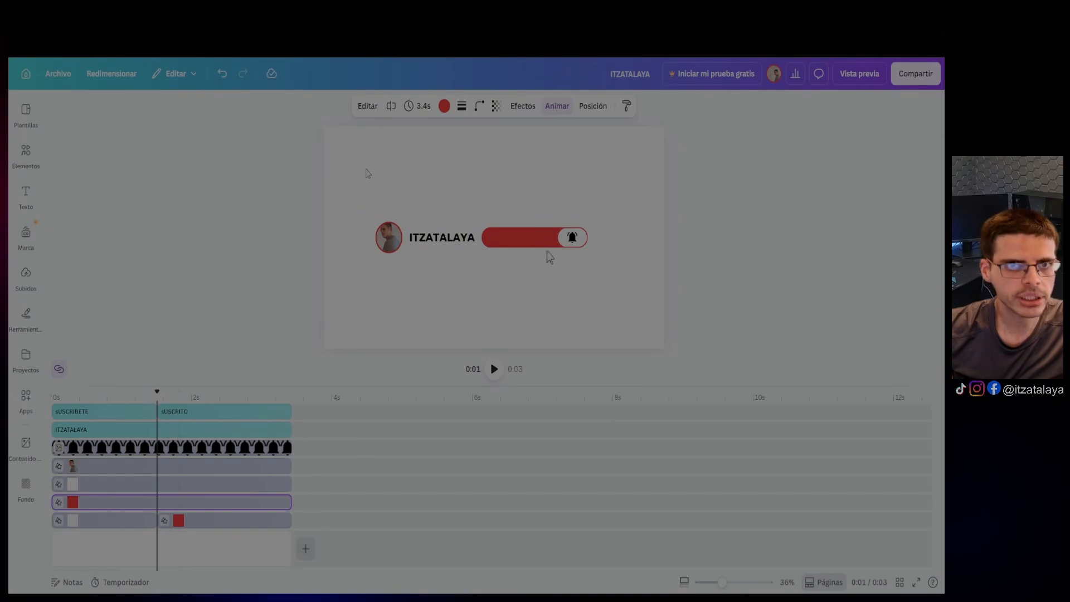
left_click(392, 107)
left_click(216, 509)
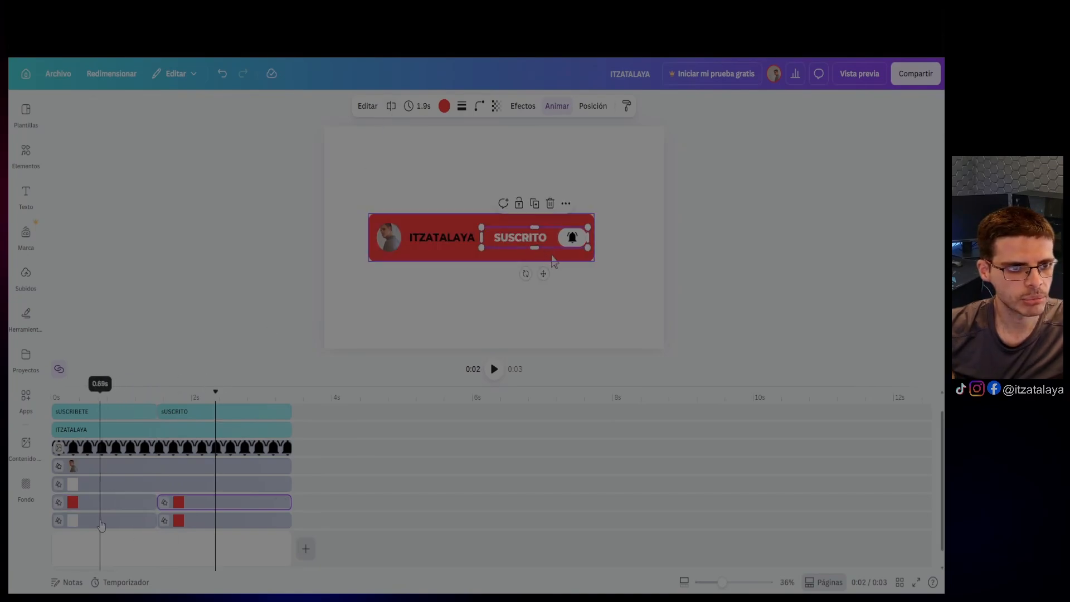
- Try white on the background bar's first part and look up the colour's hex code
left_click(101, 525)
left_click(181, 507)
left_click(111, 524)
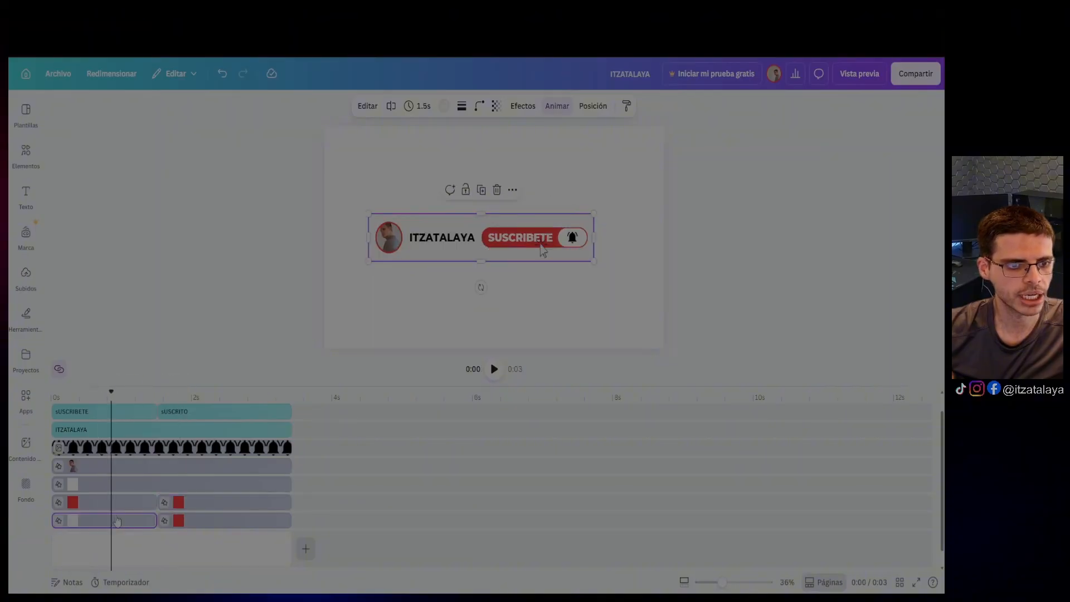
left_click(444, 109)
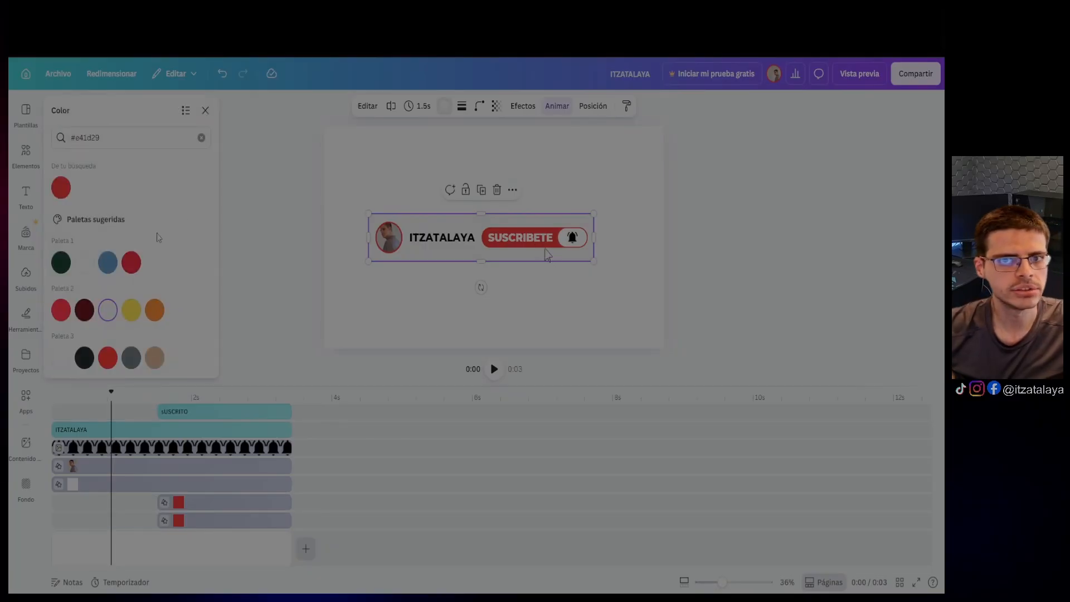
left_click(84, 269)
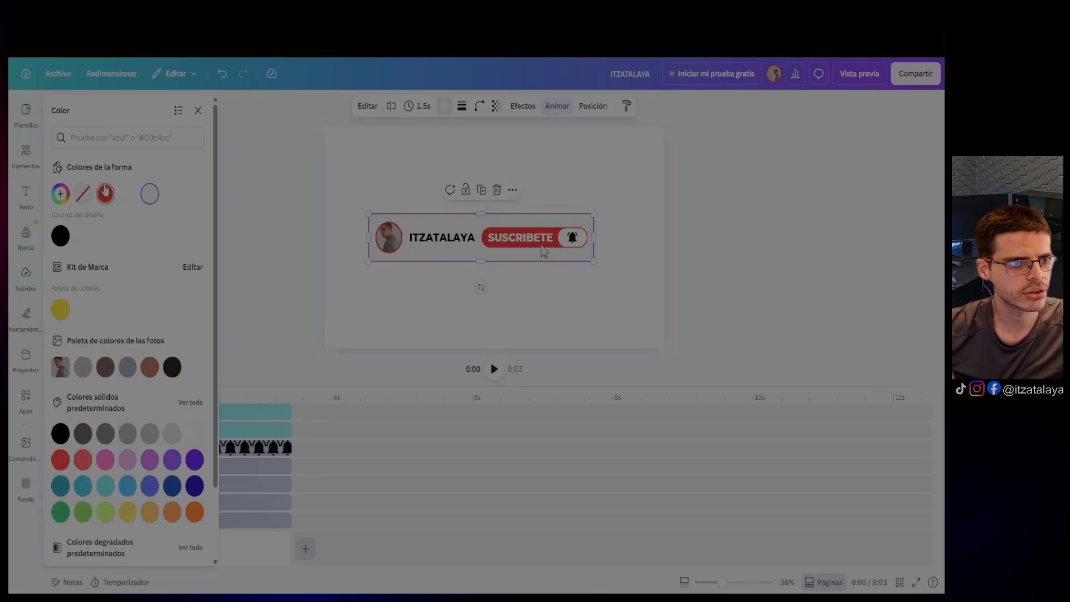
left_click(127, 194)
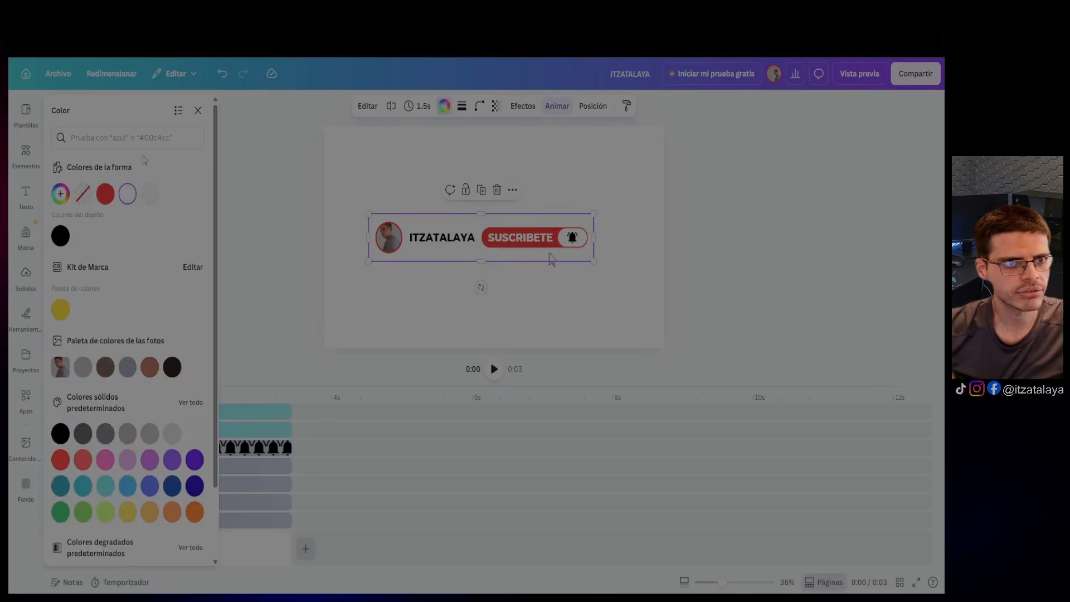
left_click(127, 194)
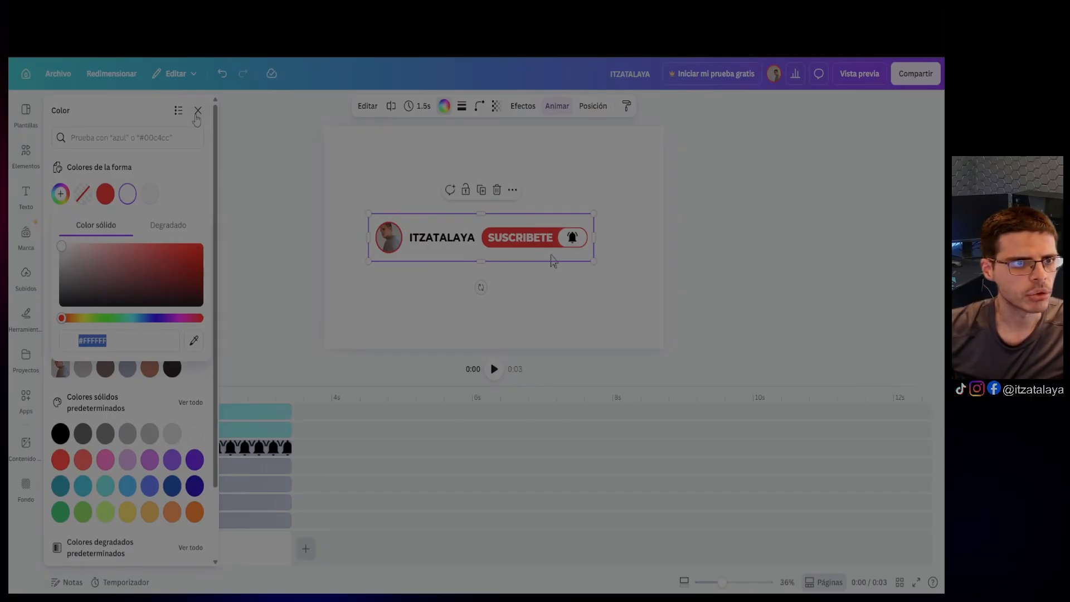
left_click(198, 110)
- Set the fill colour of the button shape's second part to #ffffff
left_click(211, 392)
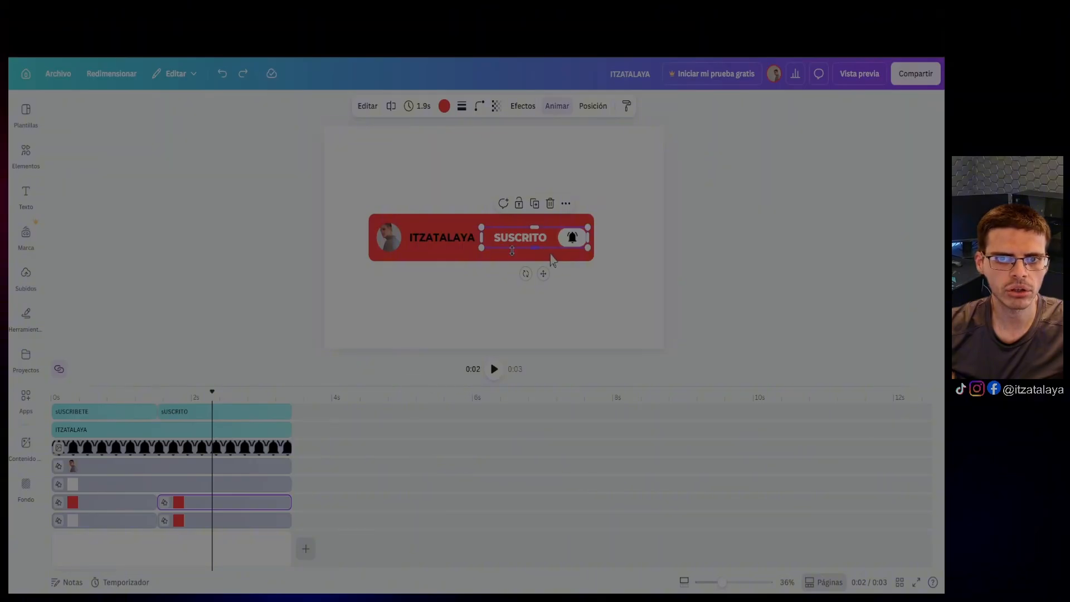
left_click(444, 107)
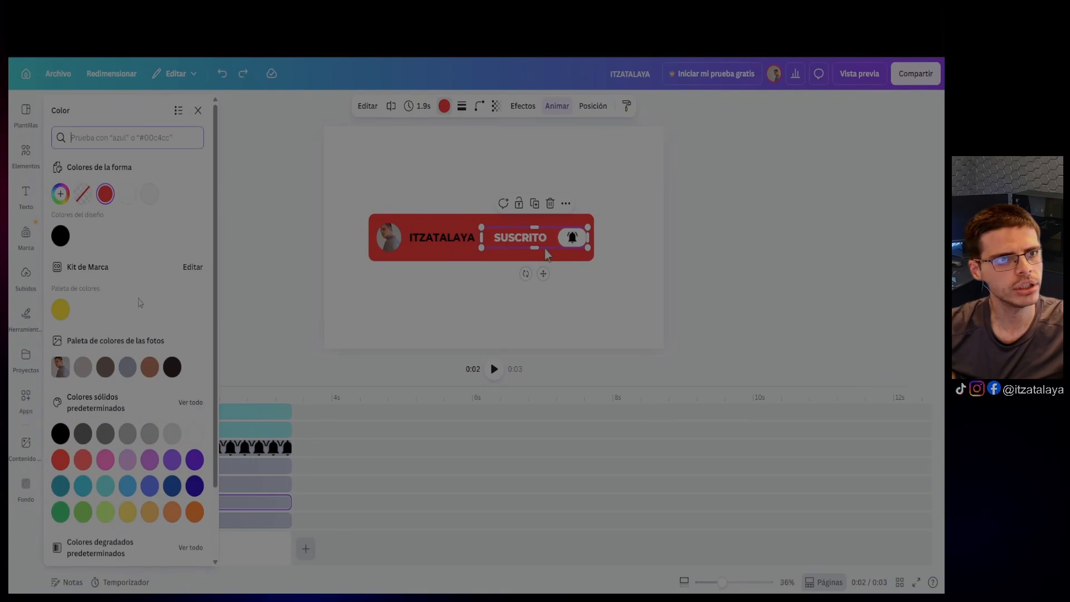
type("#ffffff")
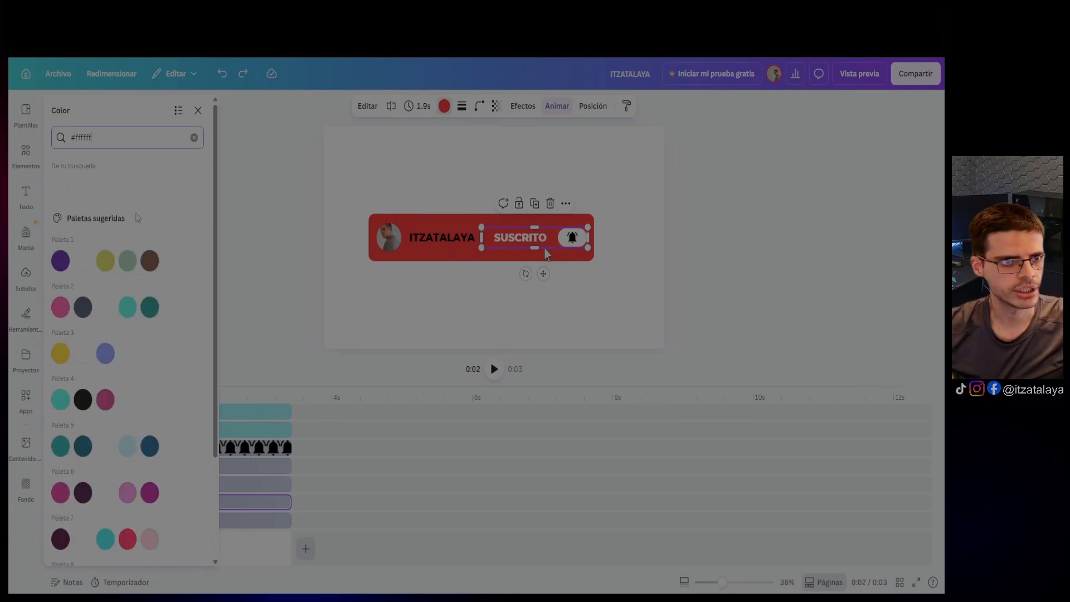
left_click(61, 186)
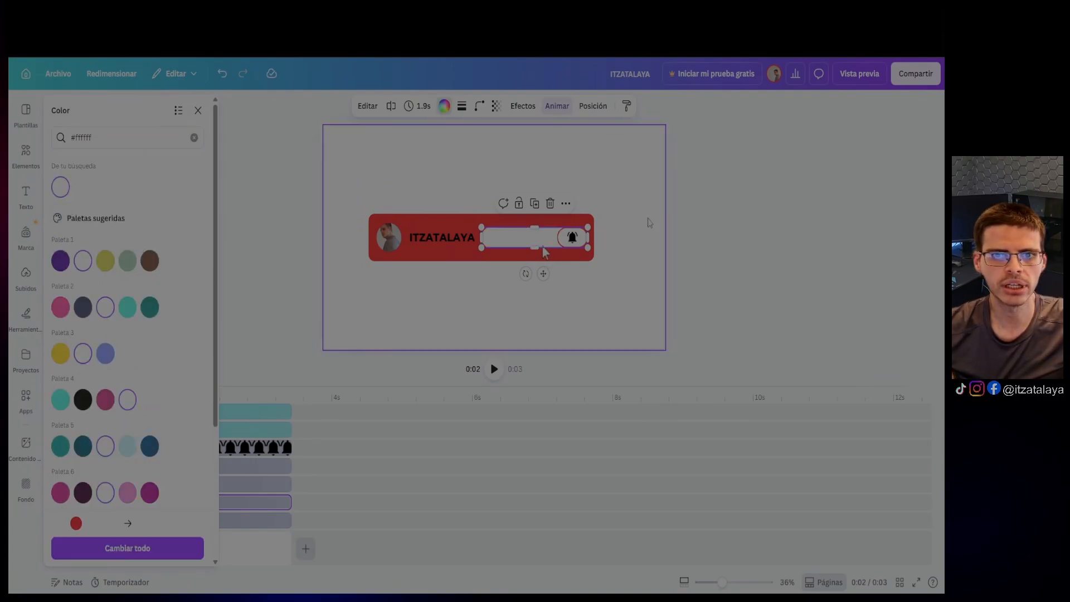
left_click(738, 243)
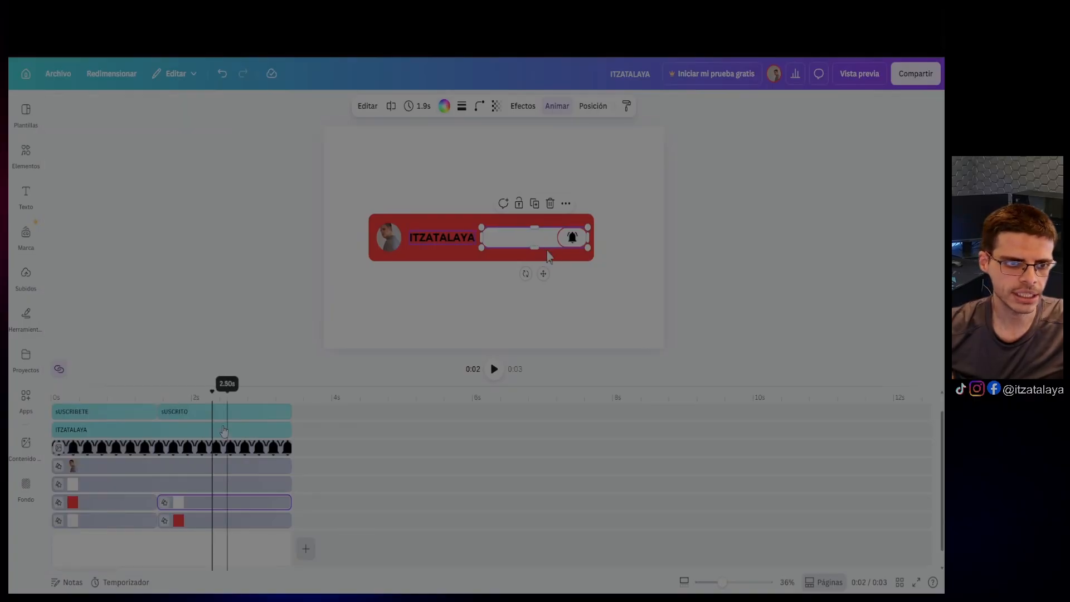
- Set the text colour of the "SUSCRITO" label to black
left_click(184, 418)
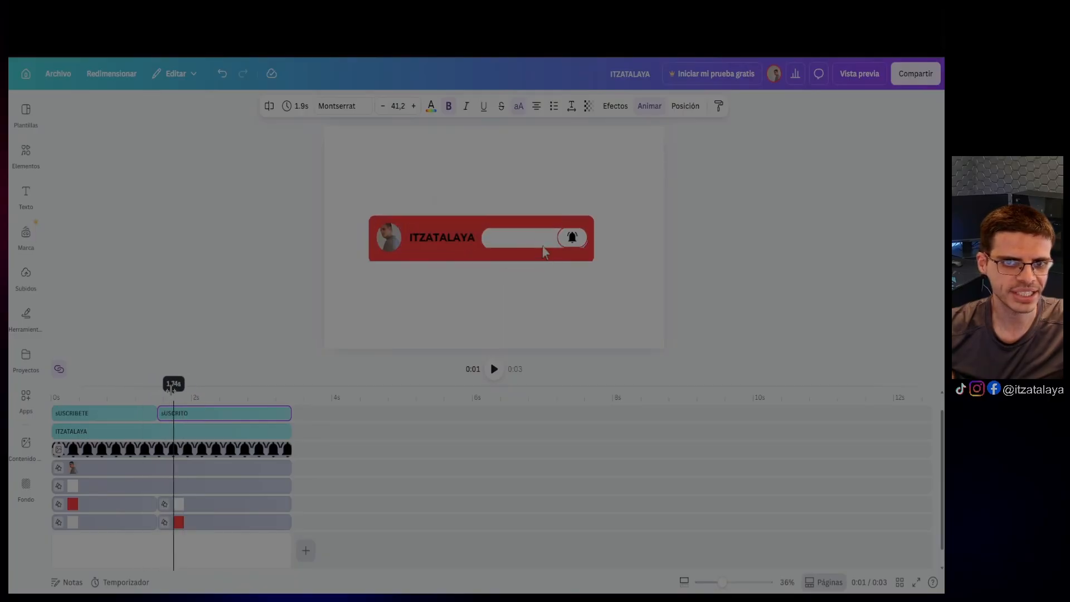
left_click(197, 418)
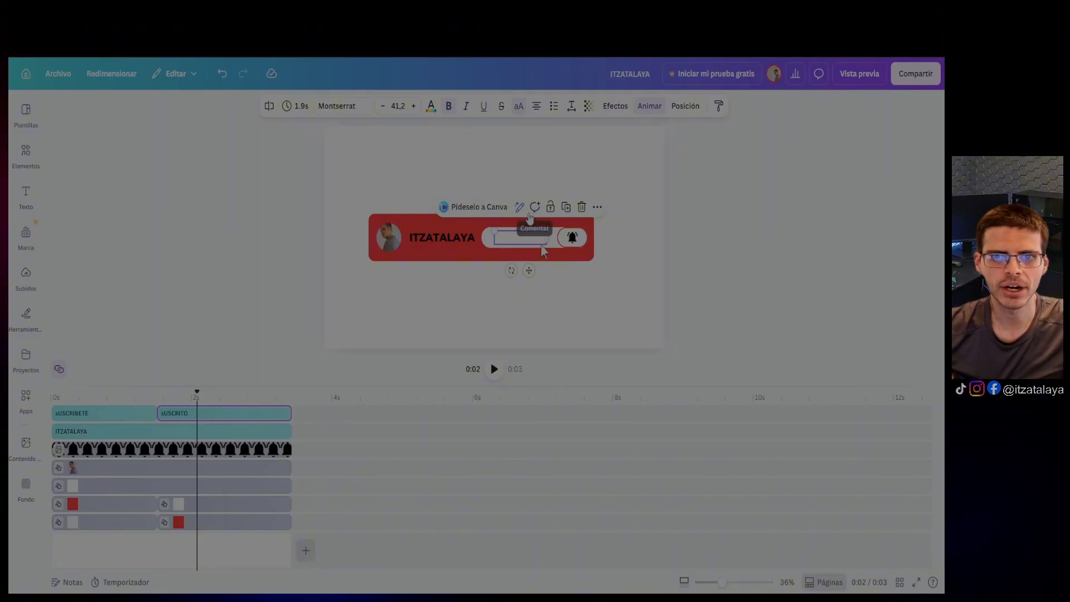
left_click(210, 418)
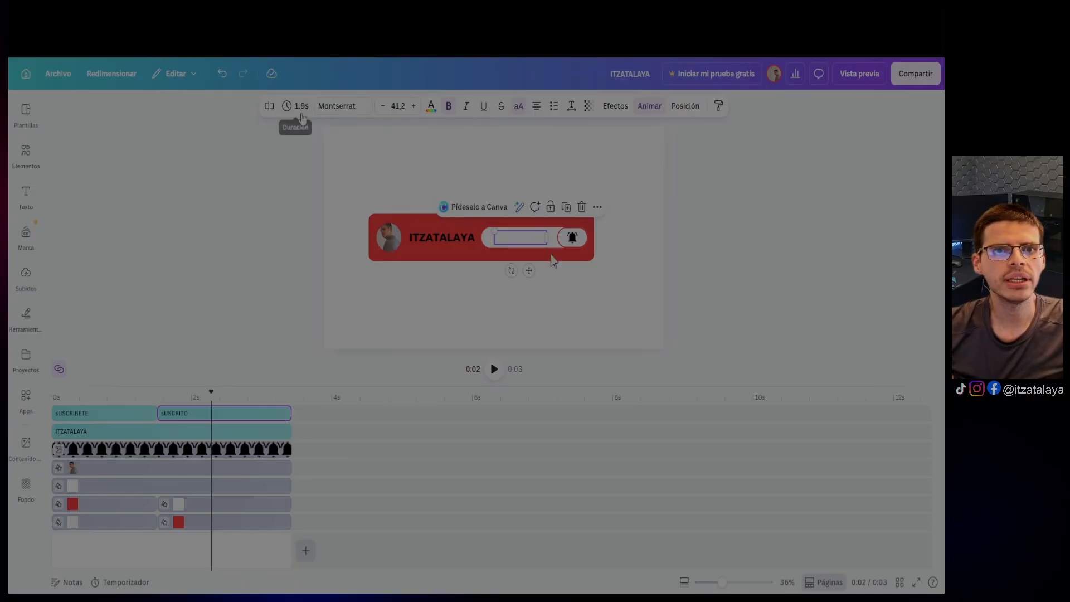
left_click(431, 107)
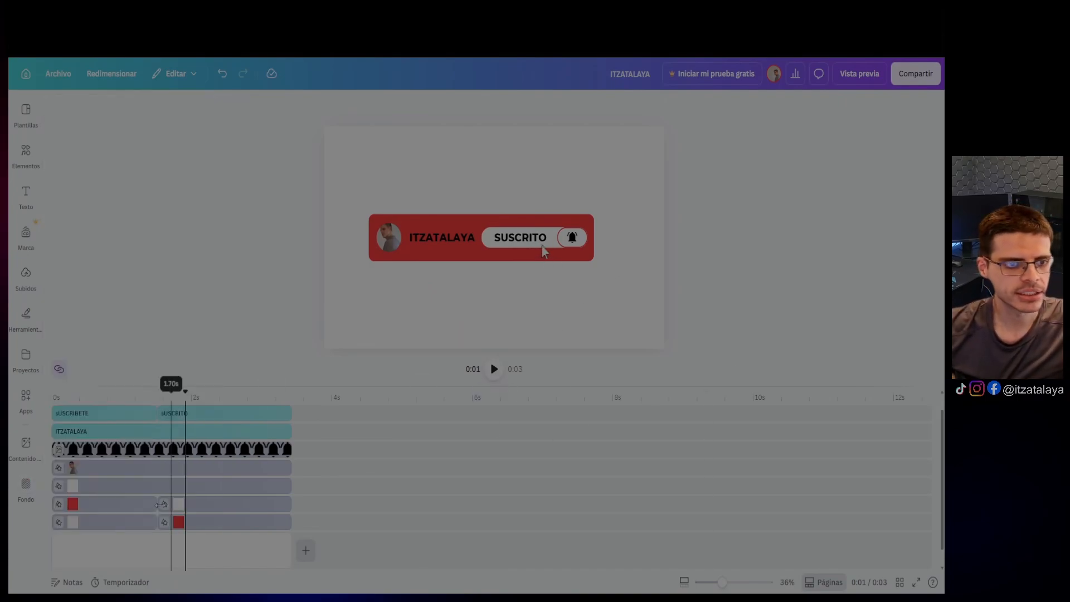
left_click(400, 230)
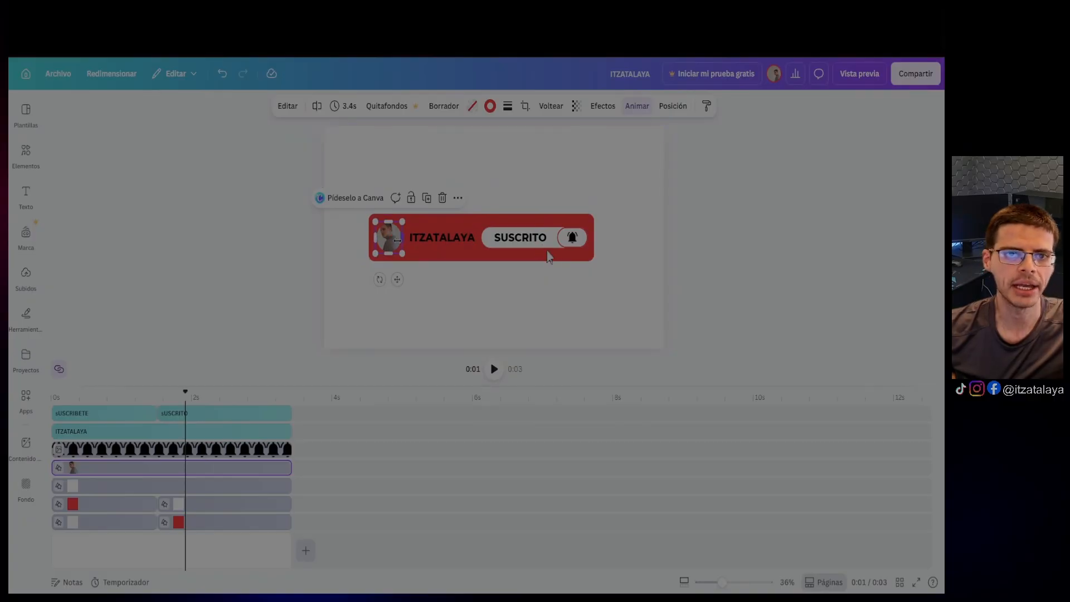
left_click(490, 106)
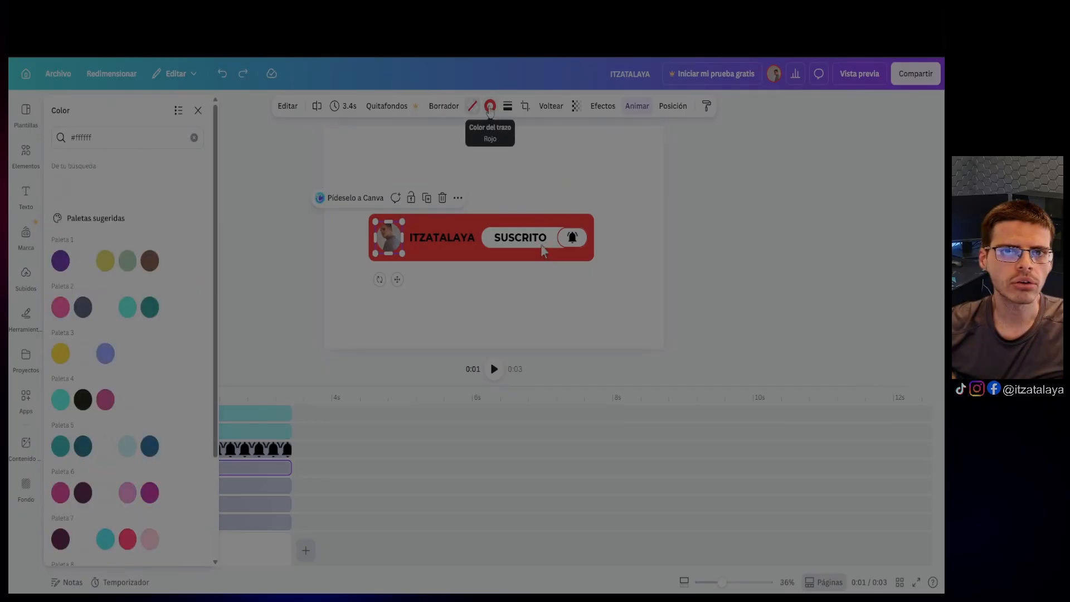
left_click(491, 106)
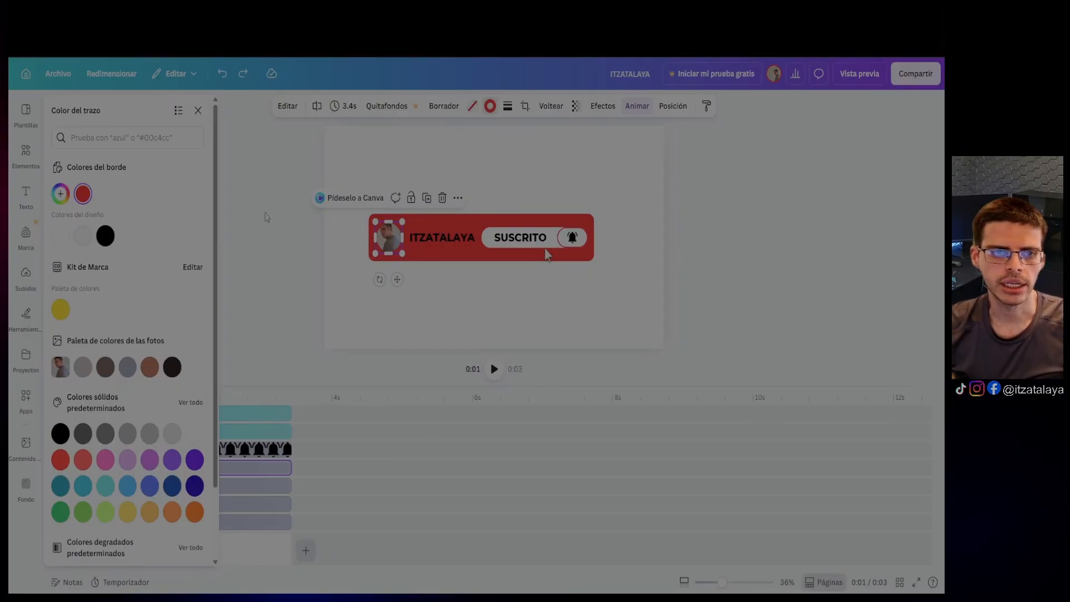
key("Escape")
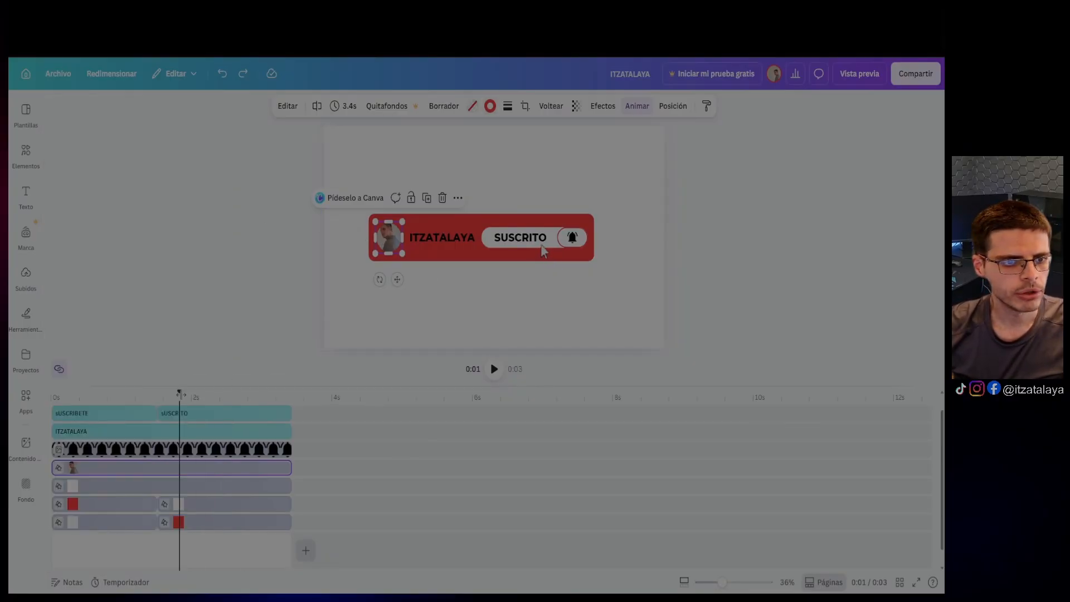
- Split the profile photo's clip at about 1.5 s, where the label changes to "SUSCRITO", and select its second part
left_click_drag(179, 393, 156, 397)
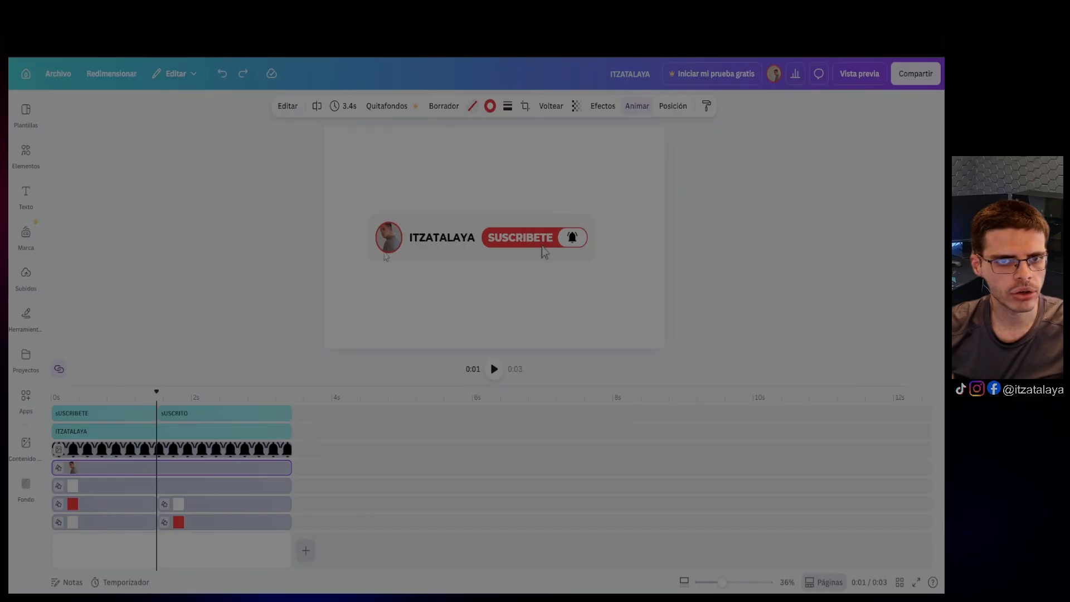
left_click(316, 106)
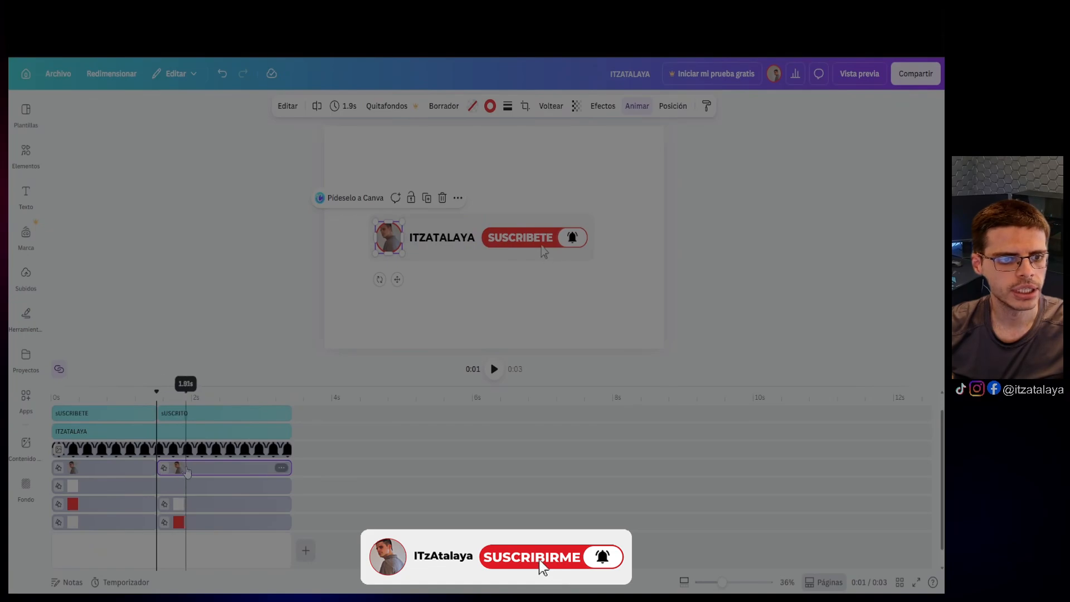
left_click_drag(157, 395, 197, 472)
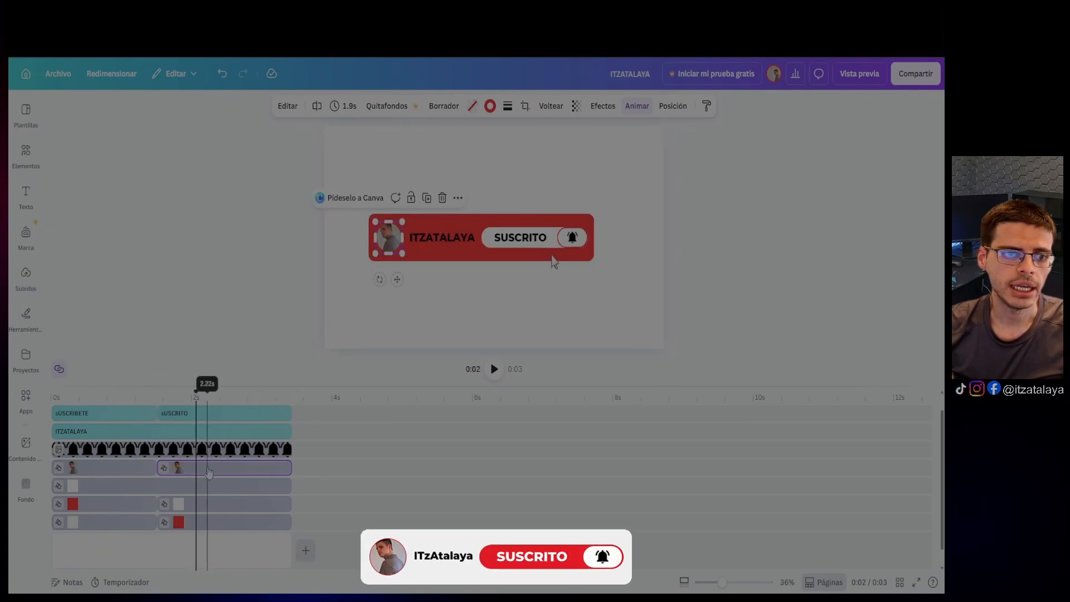
- Set the border colour of the profile photo's second part to light grey
left_click(490, 107)
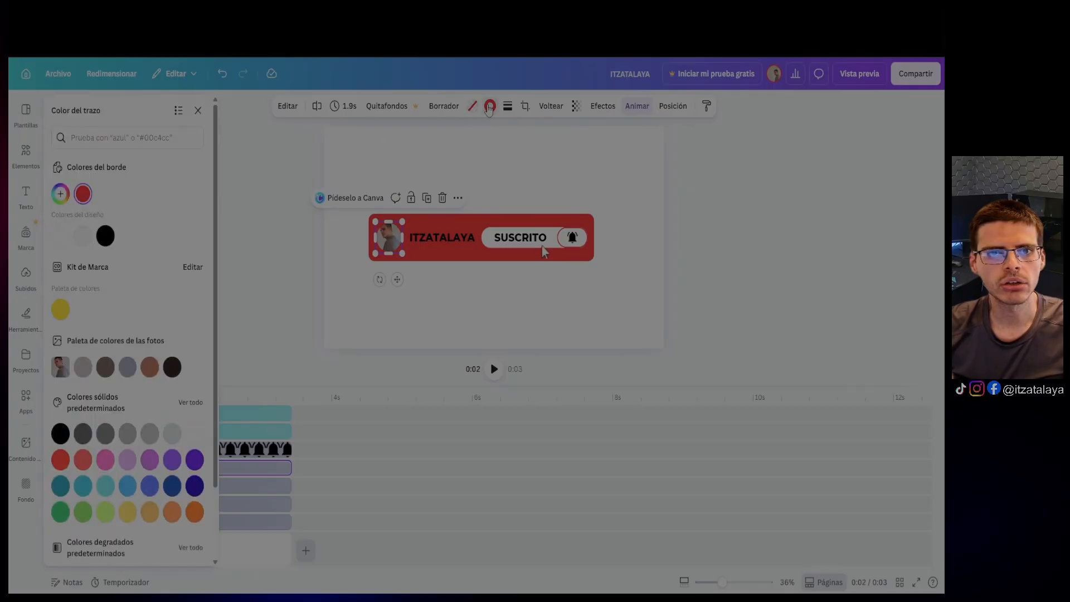
left_click(83, 237)
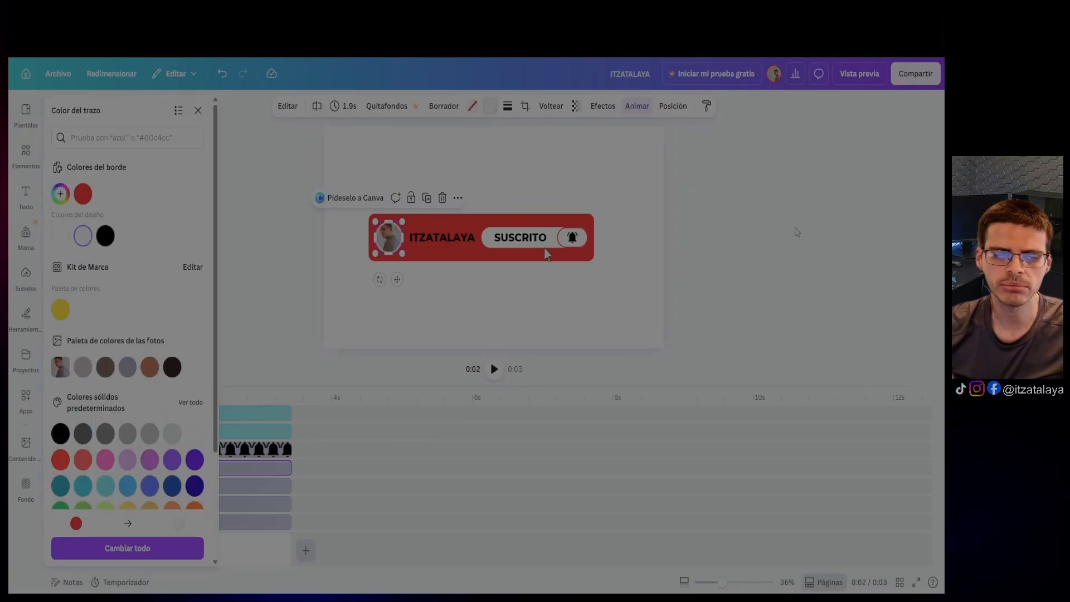
left_click(722, 225)
left_click(208, 250)
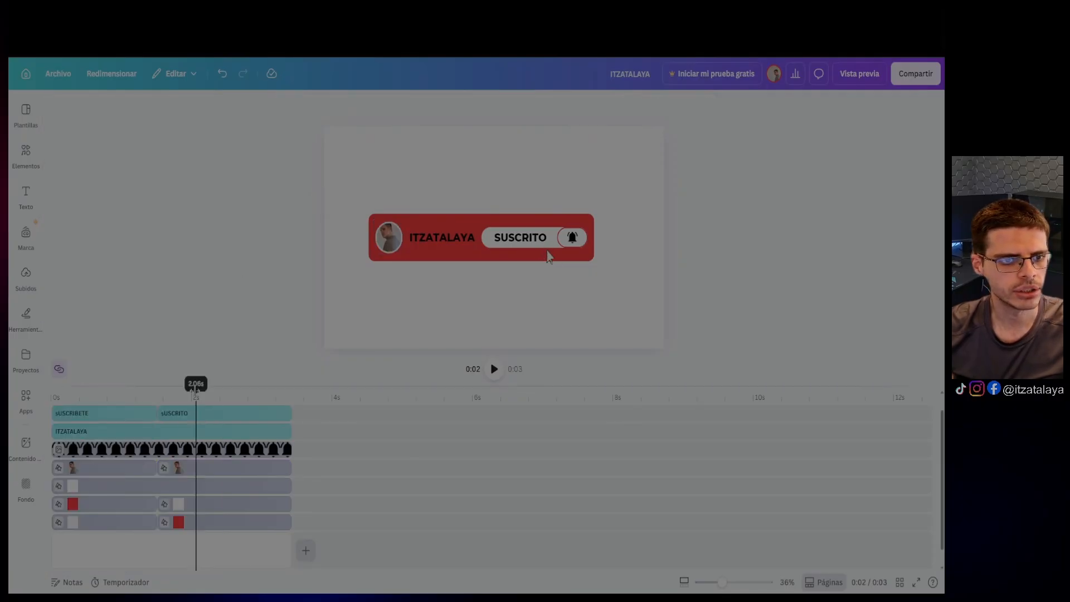
- Split the clip of the white shape behind the bell at about 1.5 s, where the label changes to "SUSCRITO"
left_click(159, 390)
left_click(547, 254)
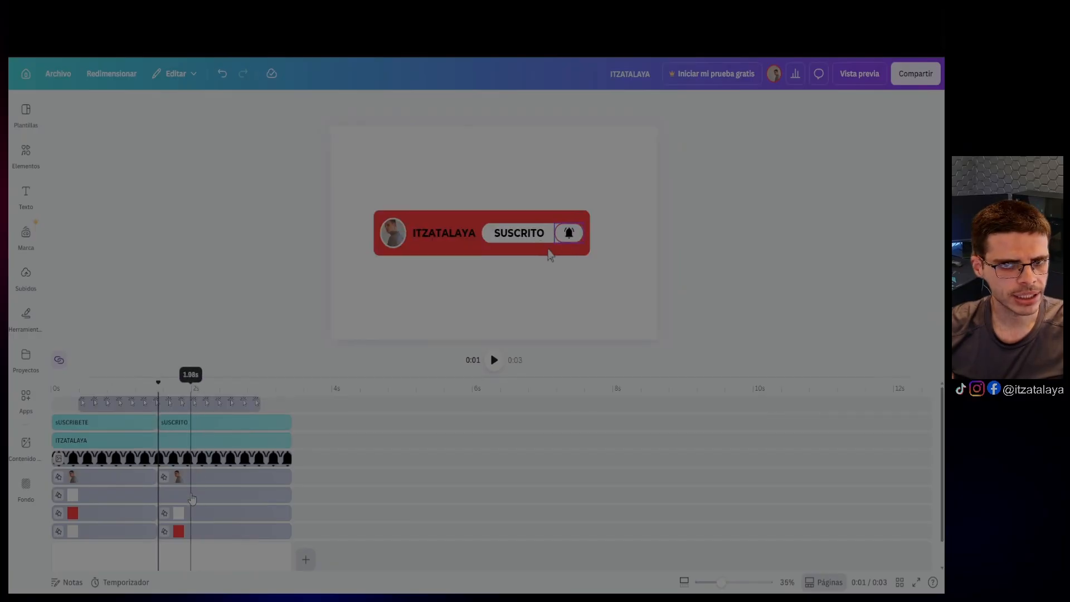
left_click(194, 458)
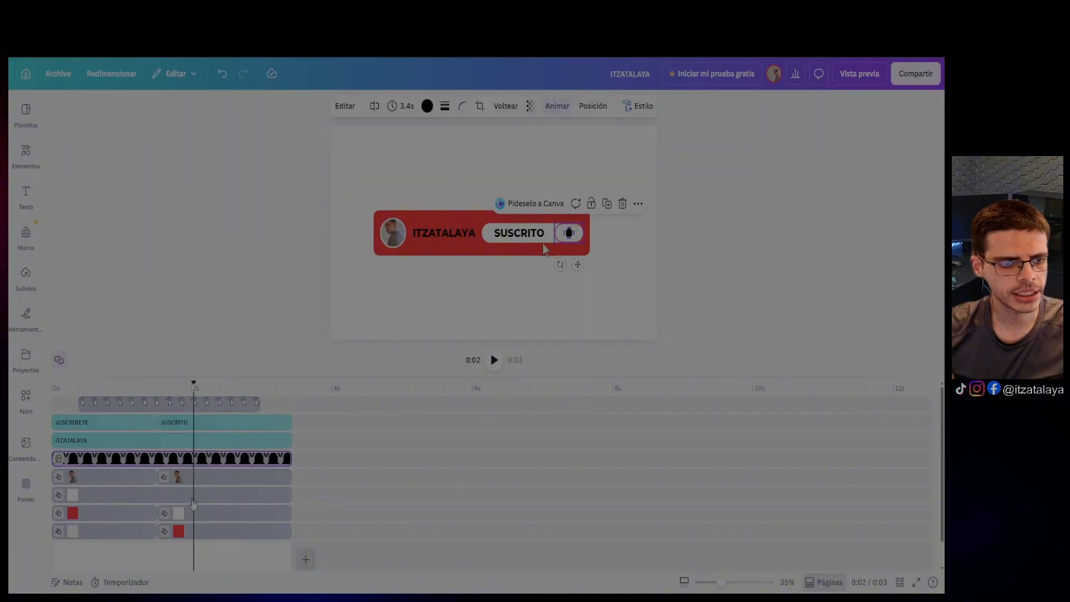
left_click(206, 497)
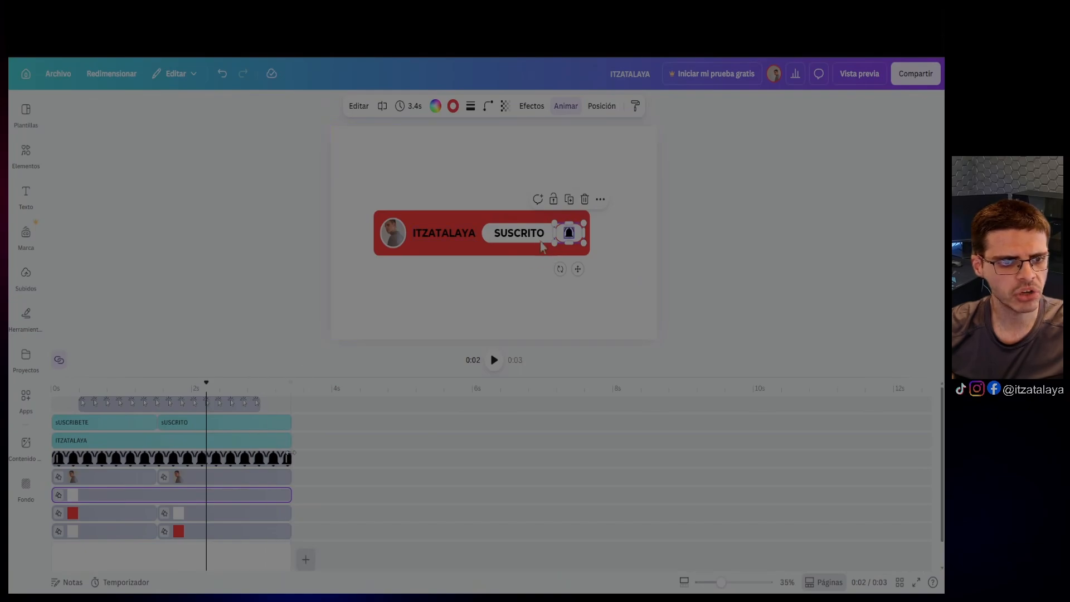
left_click(192, 388)
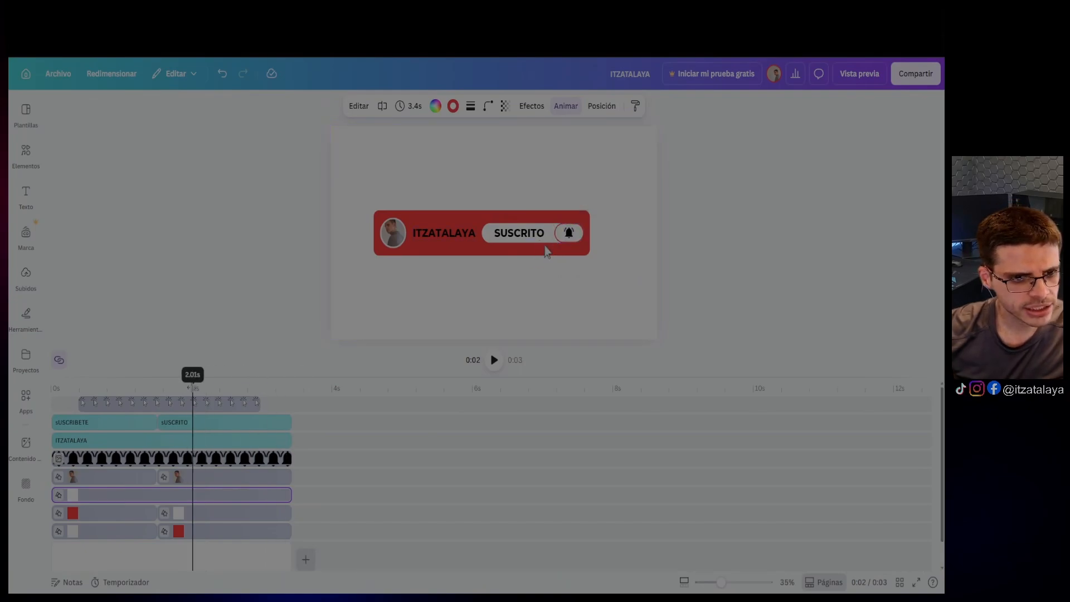
left_click_drag(192, 386, 158, 384)
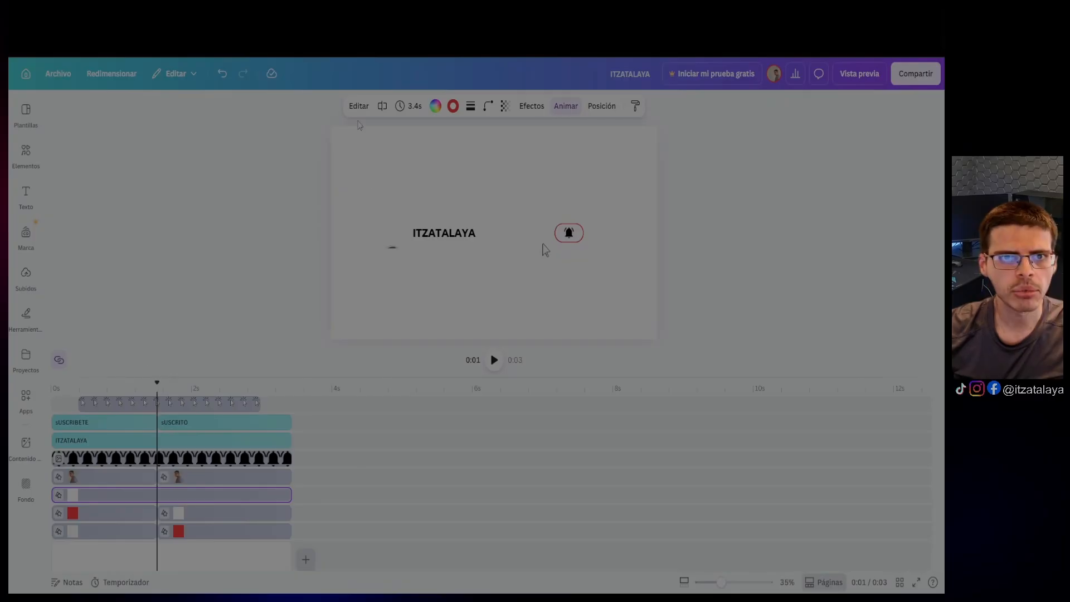
left_click(383, 108)
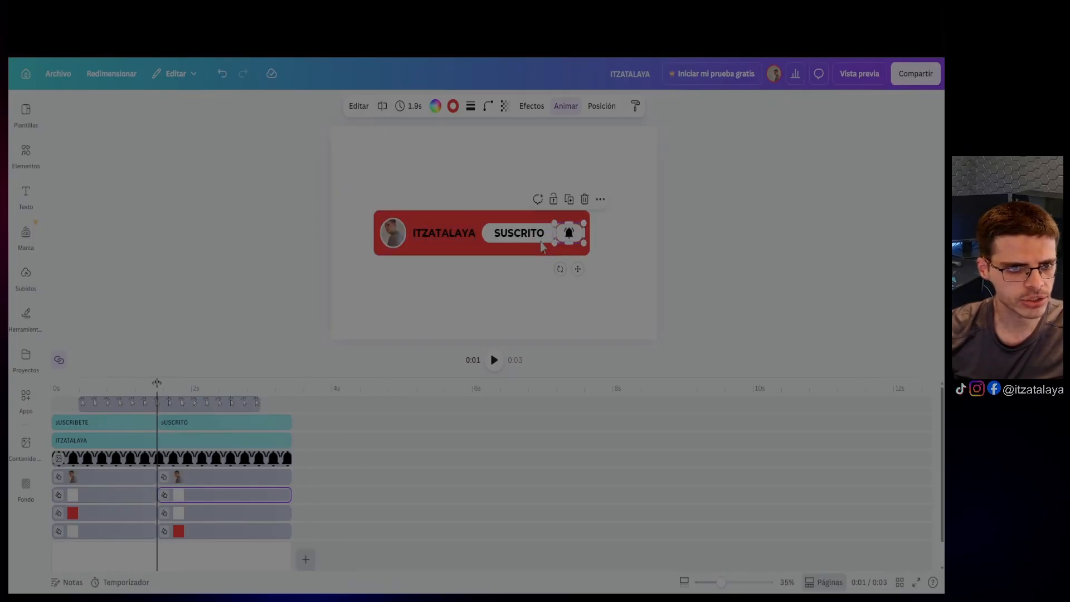
- Split the bell graphic's clip at about 1.5 s and check its animation settings
mouse_move(166, 384)
left_mouse_down()
mouse_move(45, 384)
mouse_move(174, 402)
mouse_move(157, 391)
mouse_move(179, 381)
mouse_move(157, 381)
left_mouse_up()
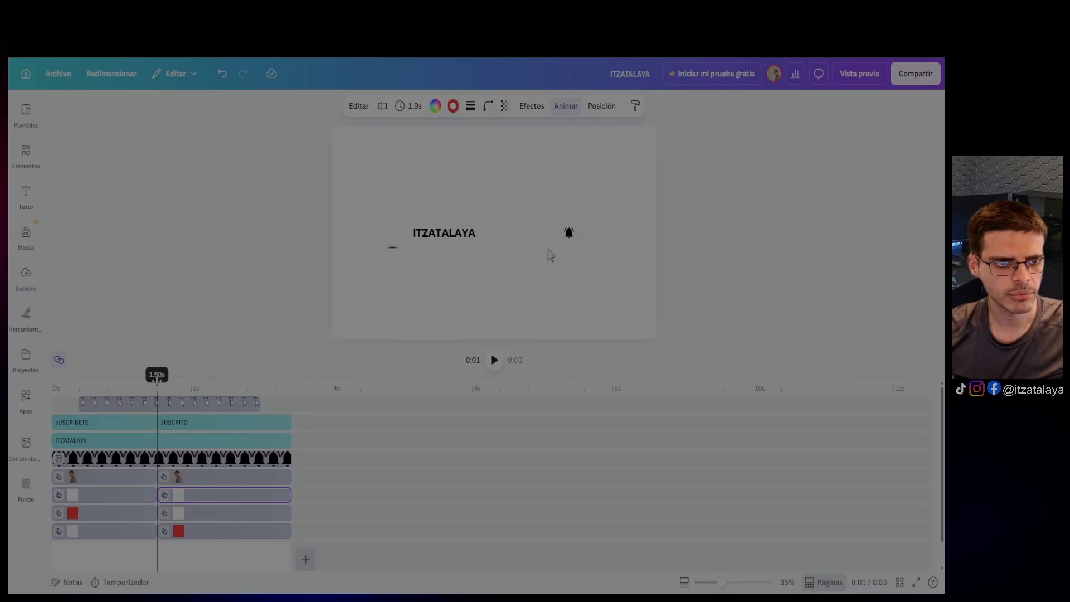
left_click(164, 462)
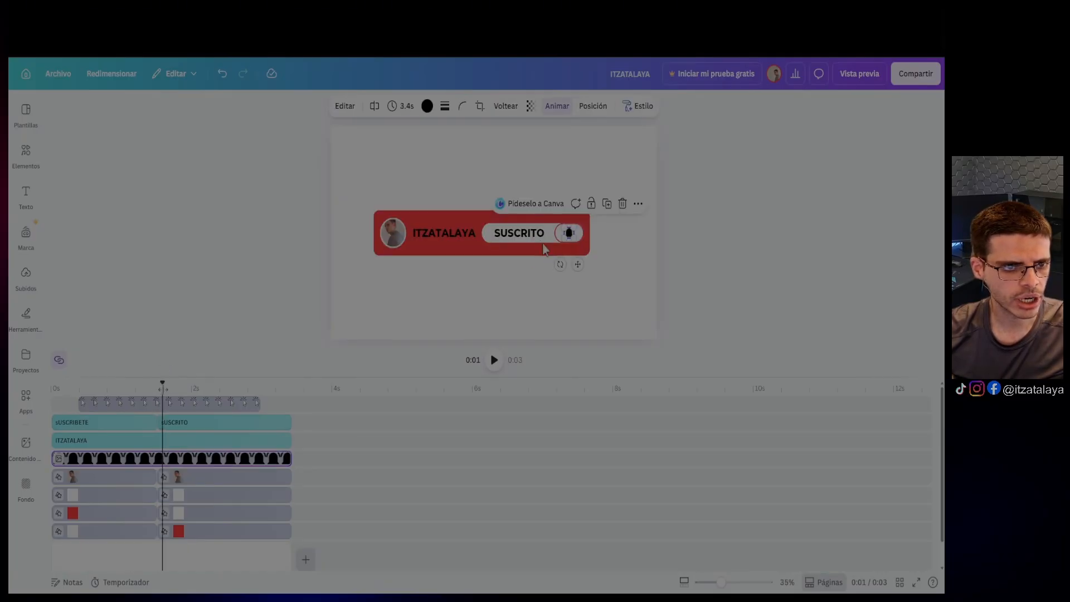
left_click_drag(157, 387, 104, 388)
left_click(375, 106)
left_click(568, 105)
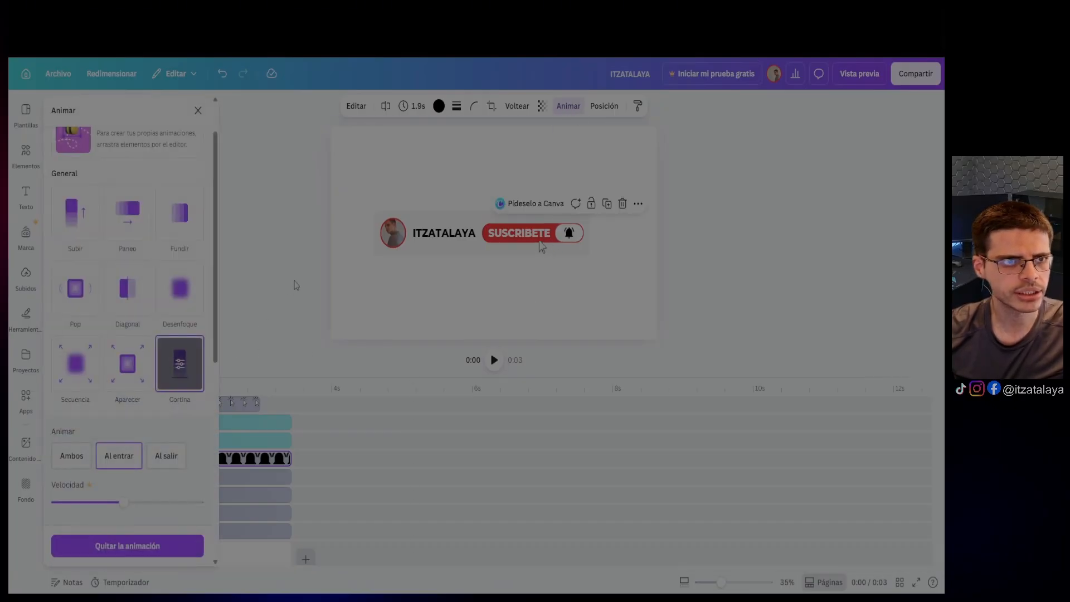
left_click(294, 281)
- Play the overlay from the start and review the change from "SUSCRIBETE" to "SUSCRITO" on the timeline
left_click_drag(105, 385, 53, 384)
left_click(494, 359)
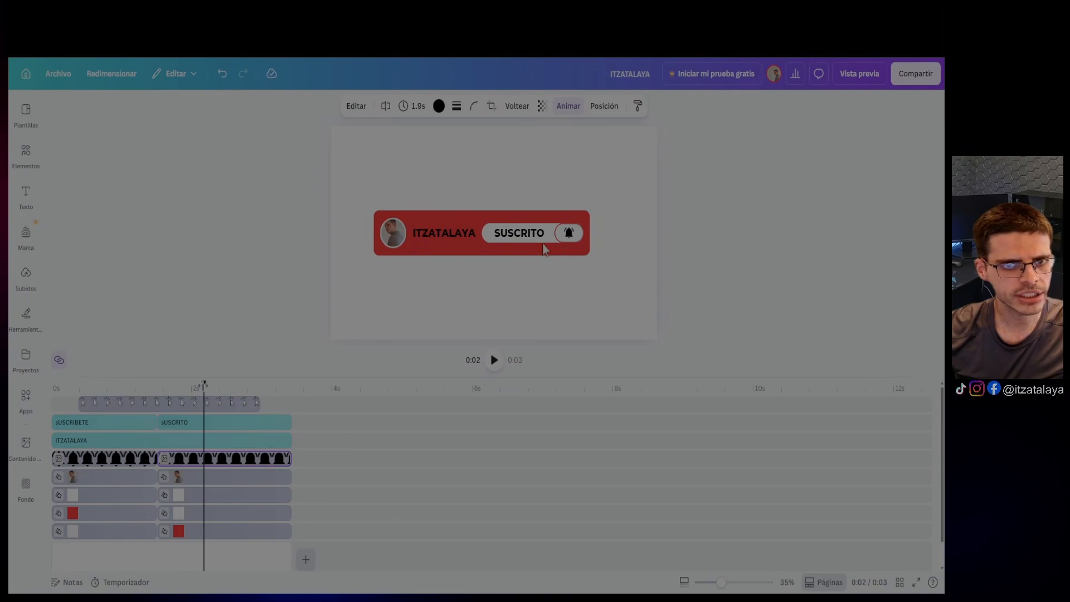
left_click_drag(204, 385, 155, 382)
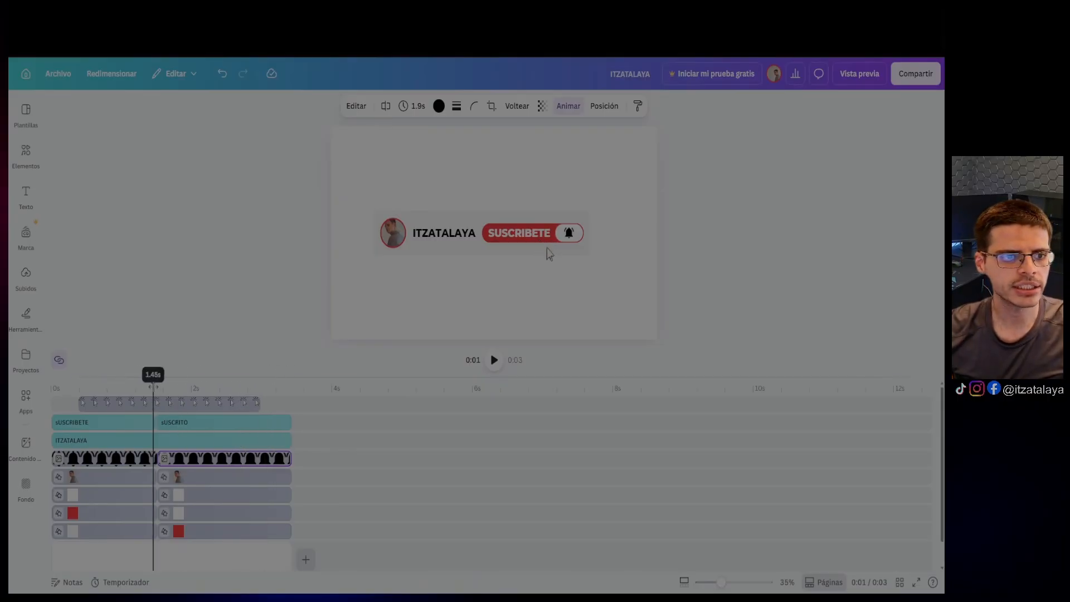
left_click_drag(154, 390, 51, 390)
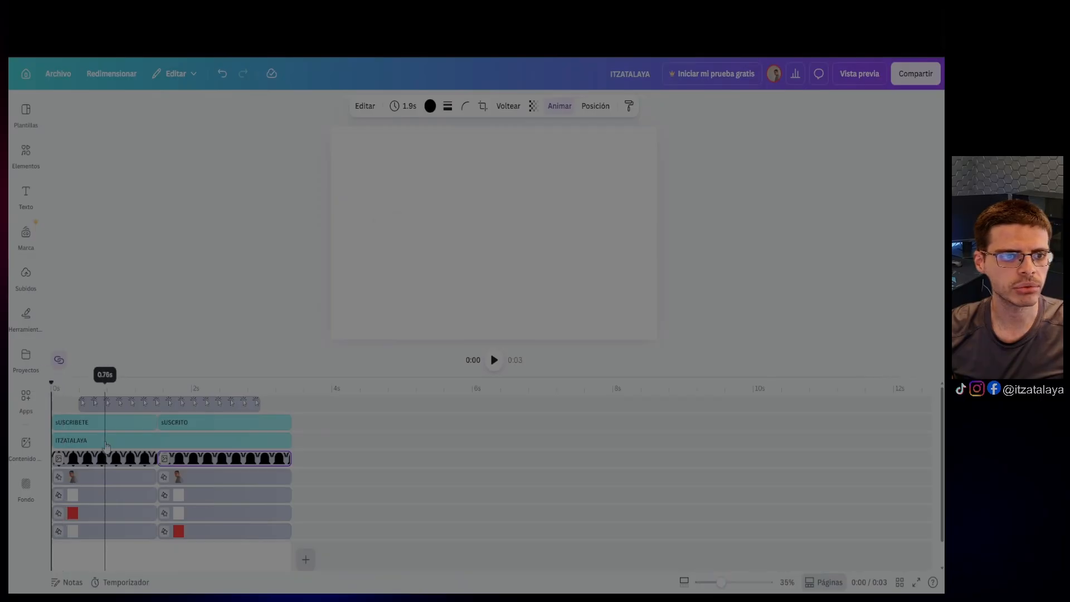
- Check the animation of the "ITZATALAYA" text and split its clip at about 1.5 s
left_click(107, 443)
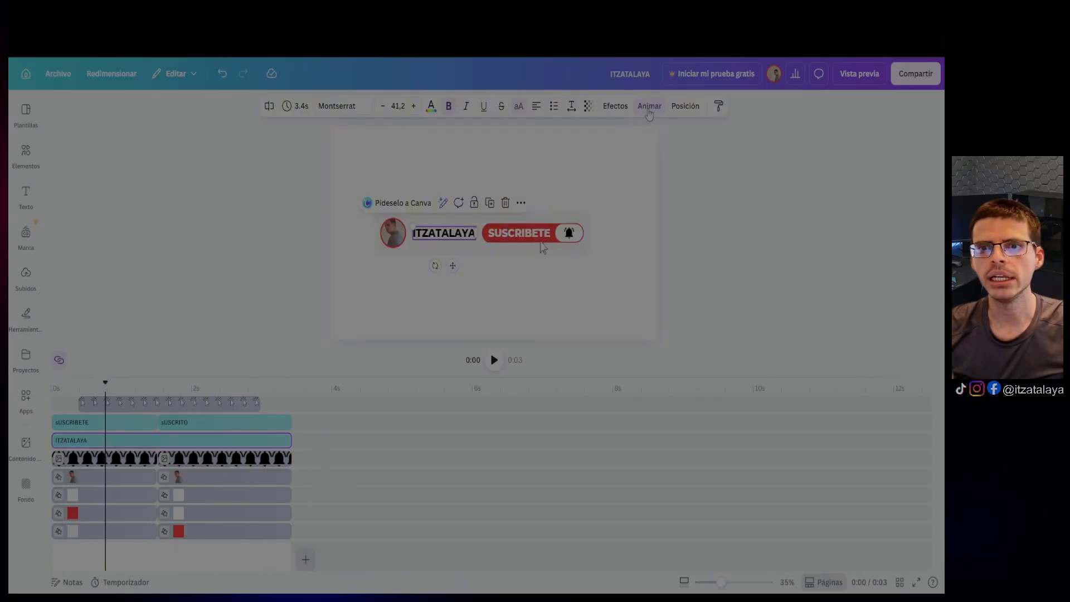
left_click(649, 107)
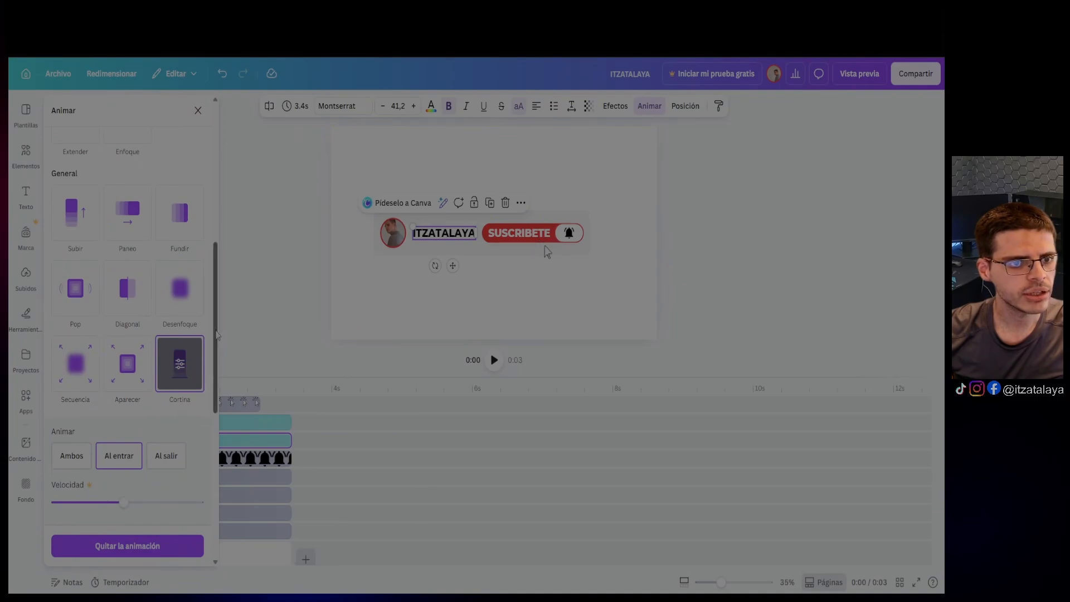
mouse_move(218, 335)
left_mouse_down()
mouse_move(222, 234)
mouse_move(221, 342)
left_mouse_up()
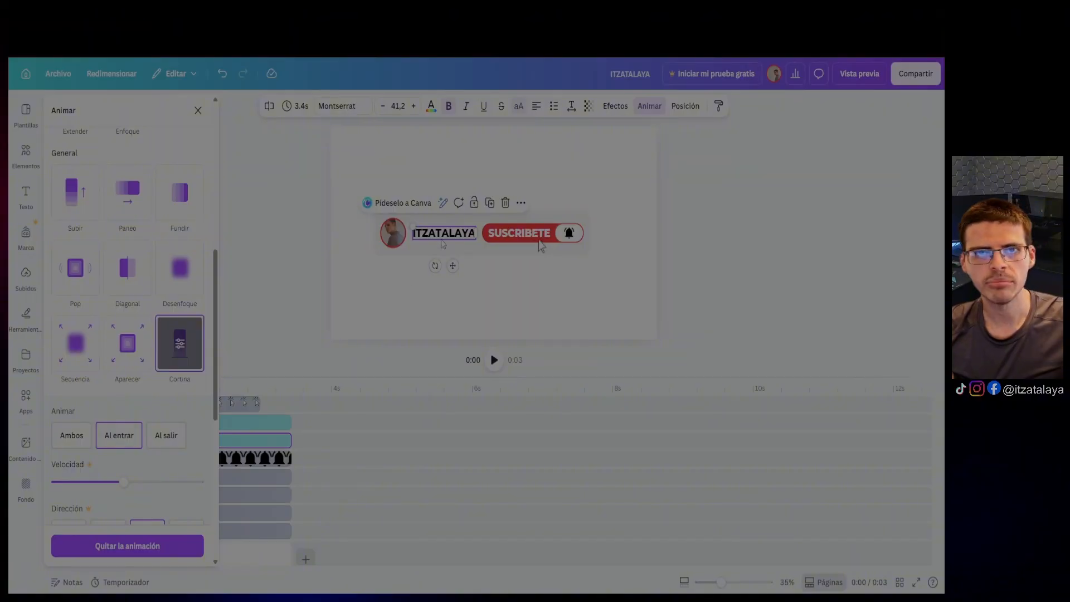
left_click(263, 270)
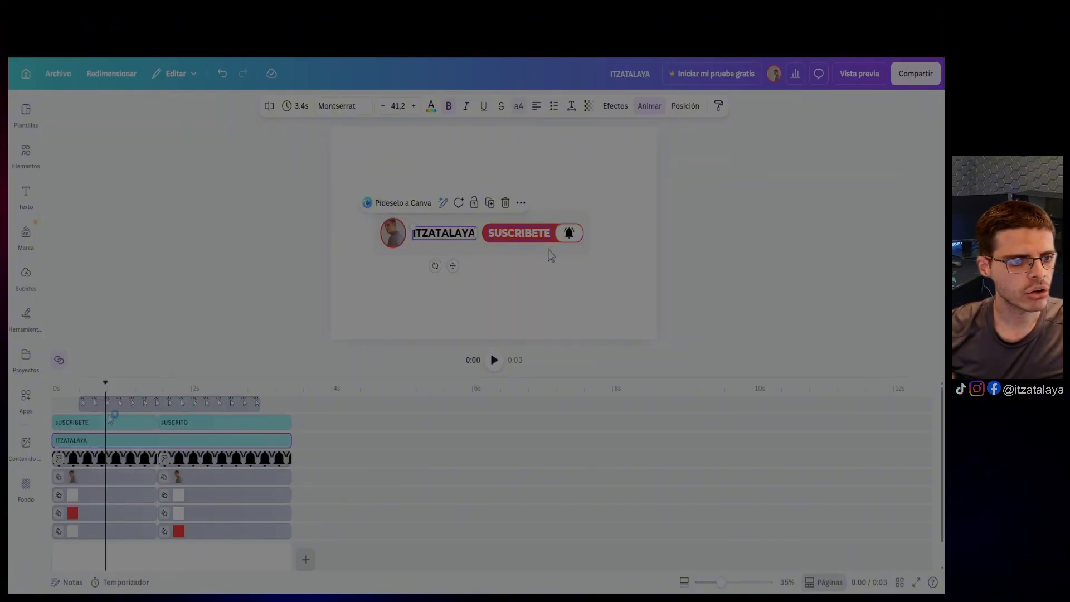
left_click_drag(105, 382, 157, 375)
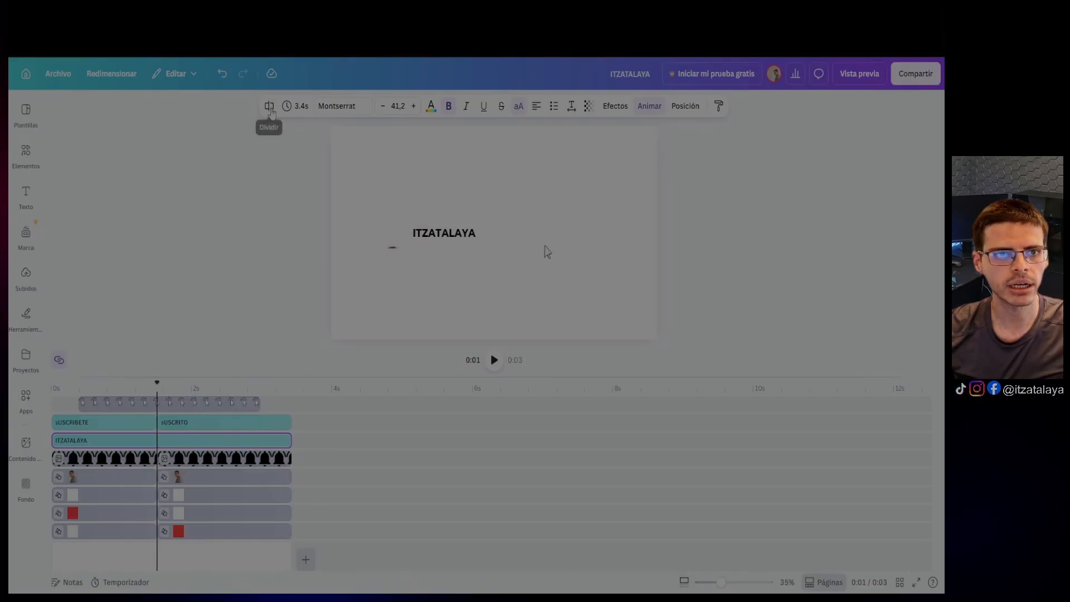
left_click(269, 108)
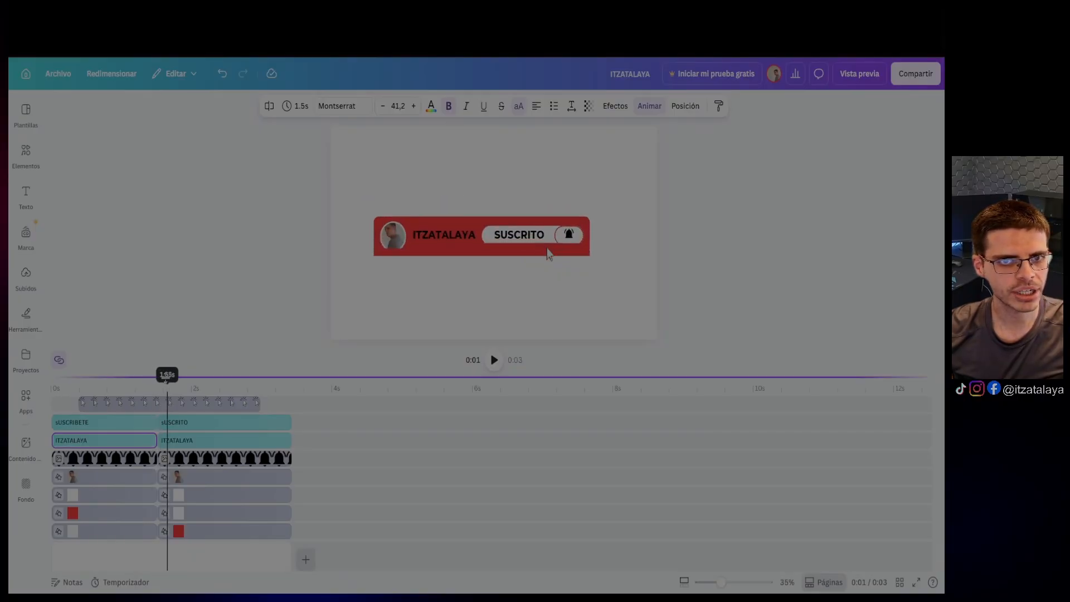
- Examine the animation settings of the "ITZATALAYA" text's second part
left_click_drag(166, 379, 169, 380)
left_click(187, 439)
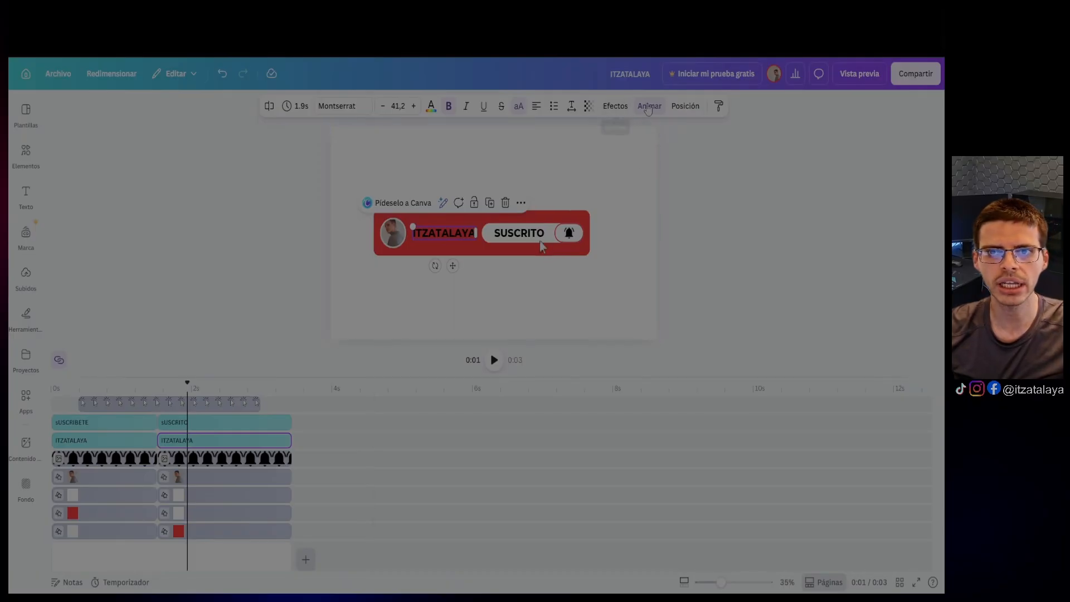
left_click(648, 107)
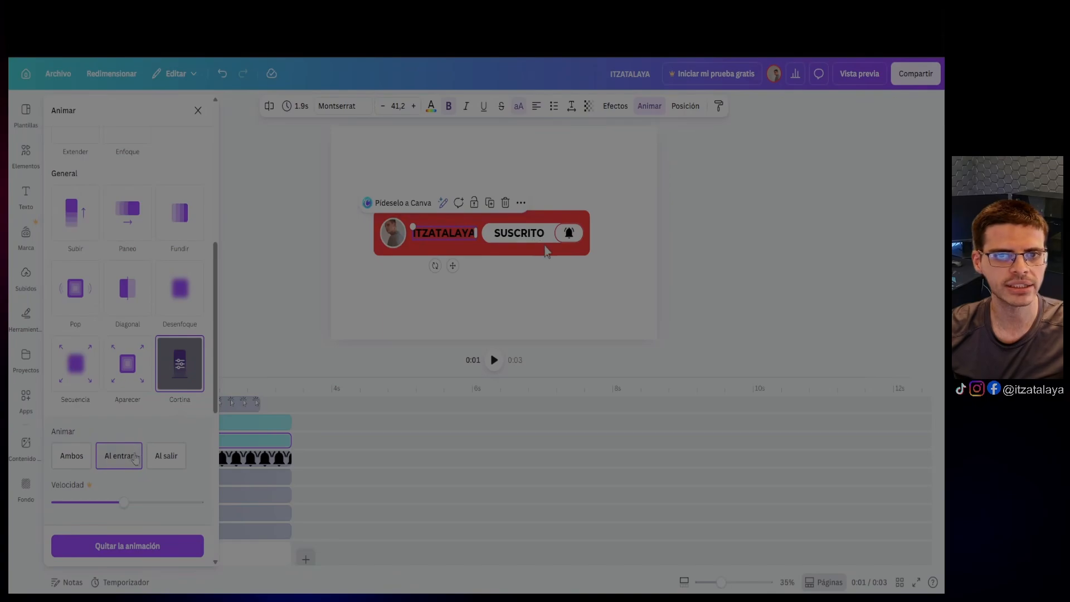
left_click(748, 258)
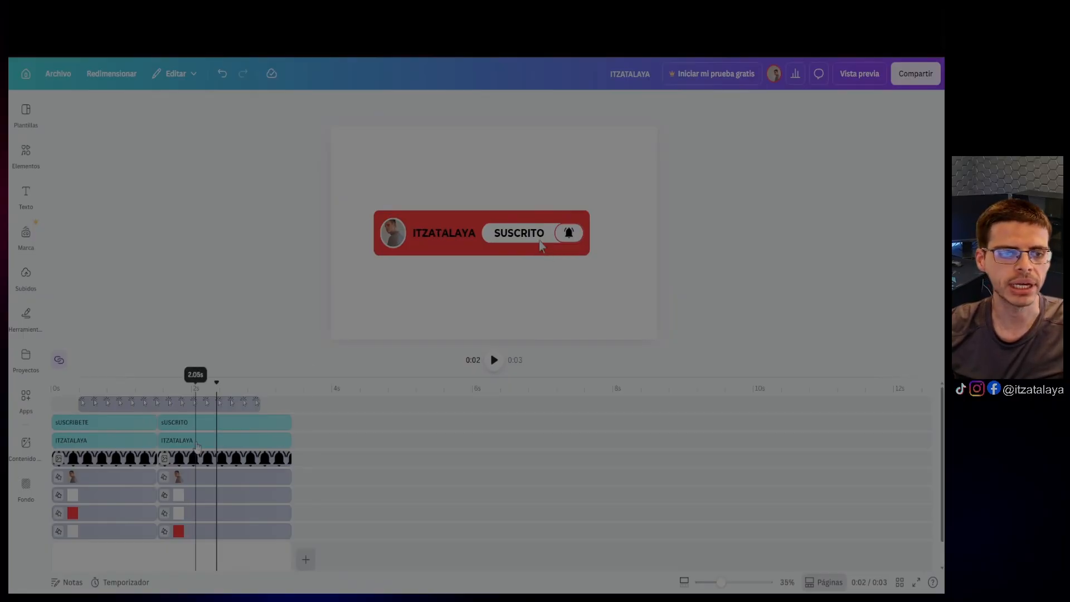
- Set the text colour of the "ITZATALAYA" text's second part to the light grey from the design colours
left_click(197, 444)
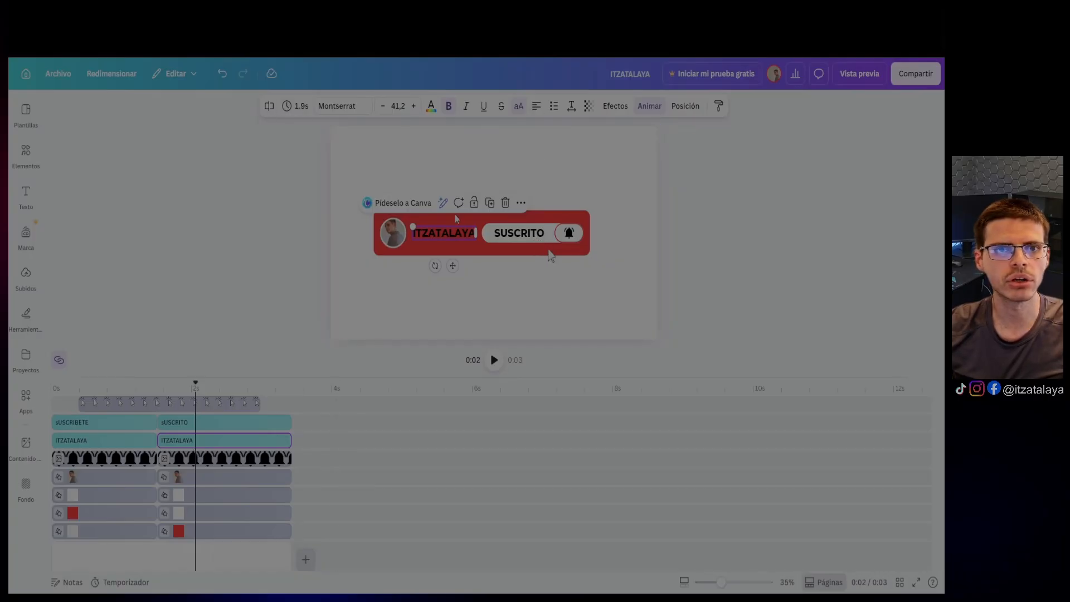
double_click(445, 234)
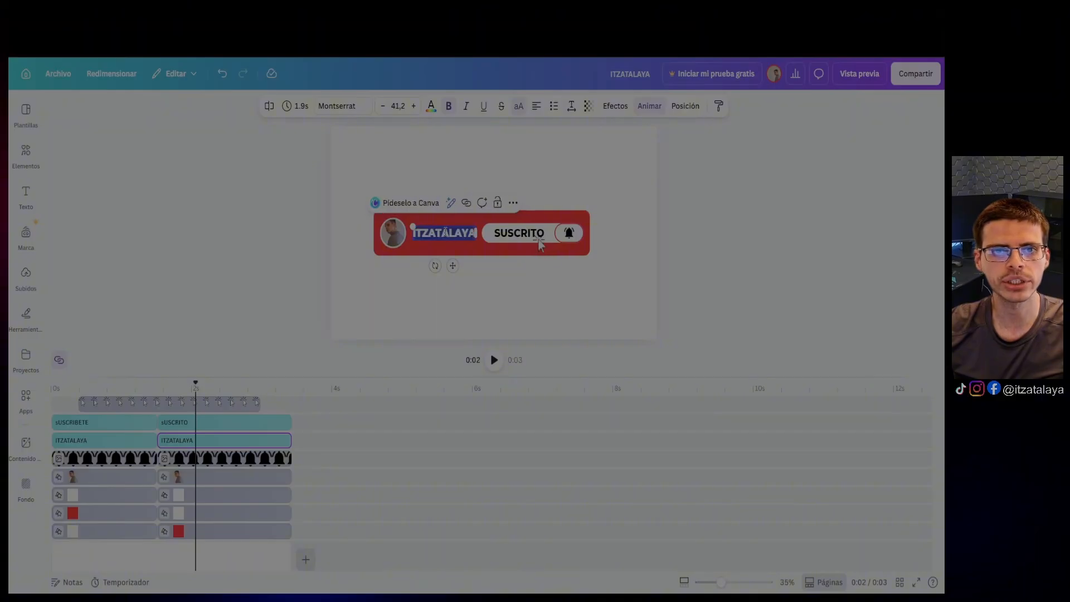
left_click(431, 106)
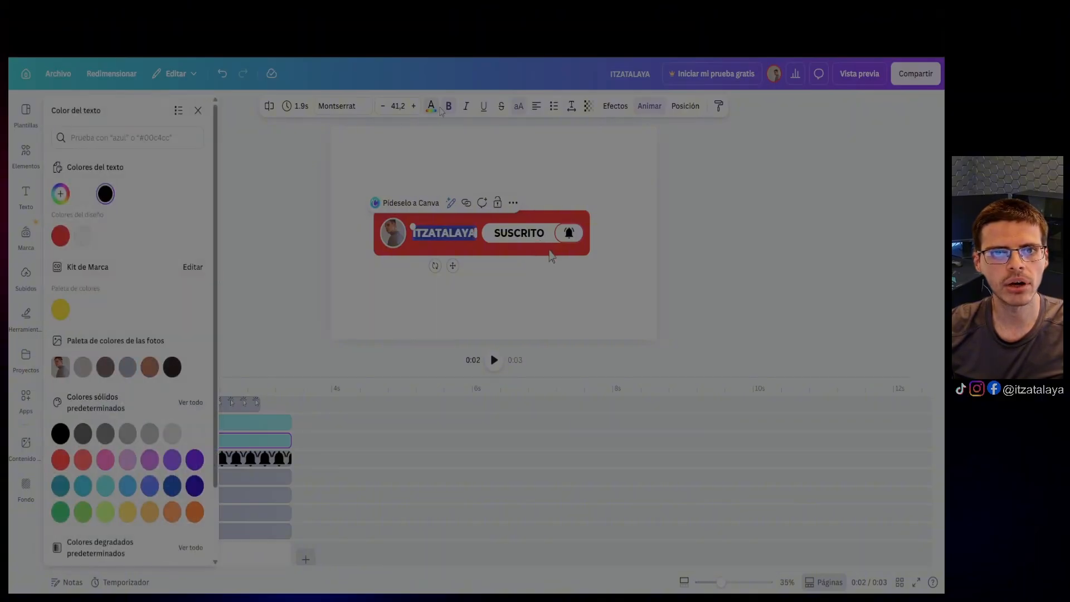
left_click(82, 195)
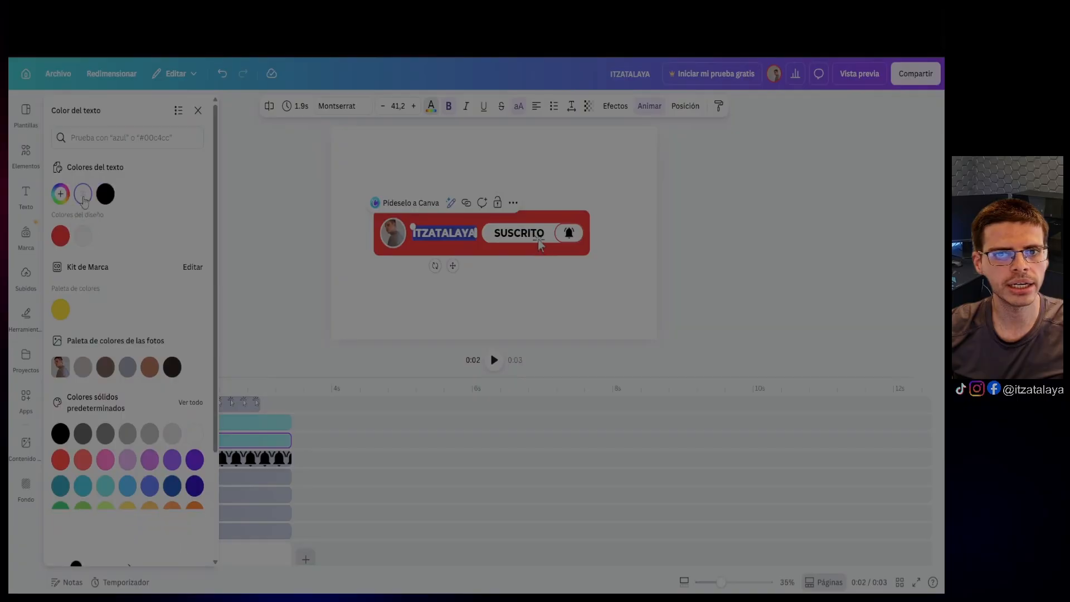
key("Escape")
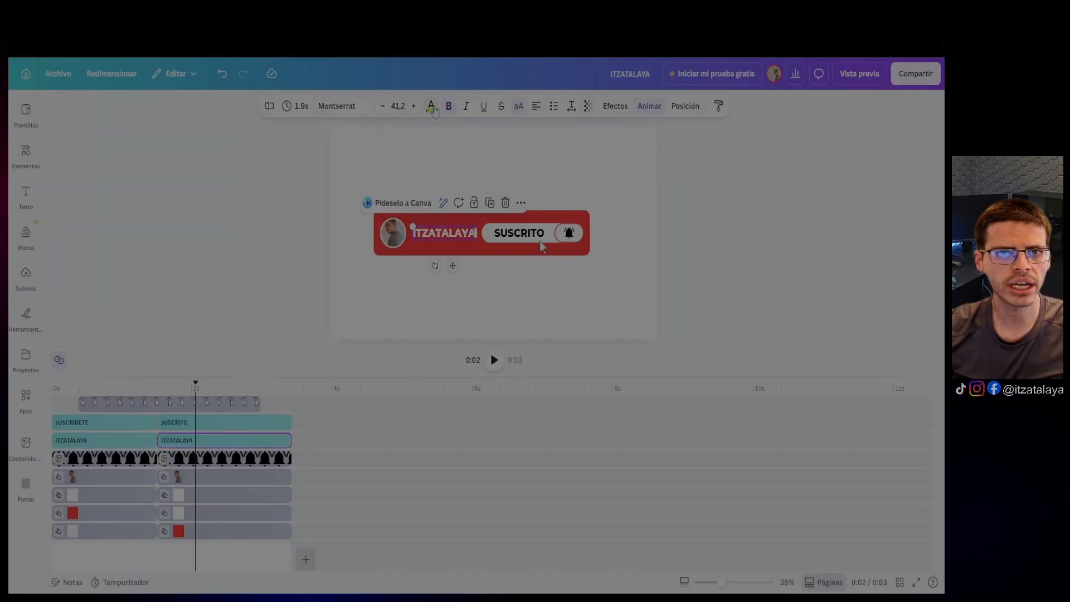
left_click(431, 106)
left_click(78, 237)
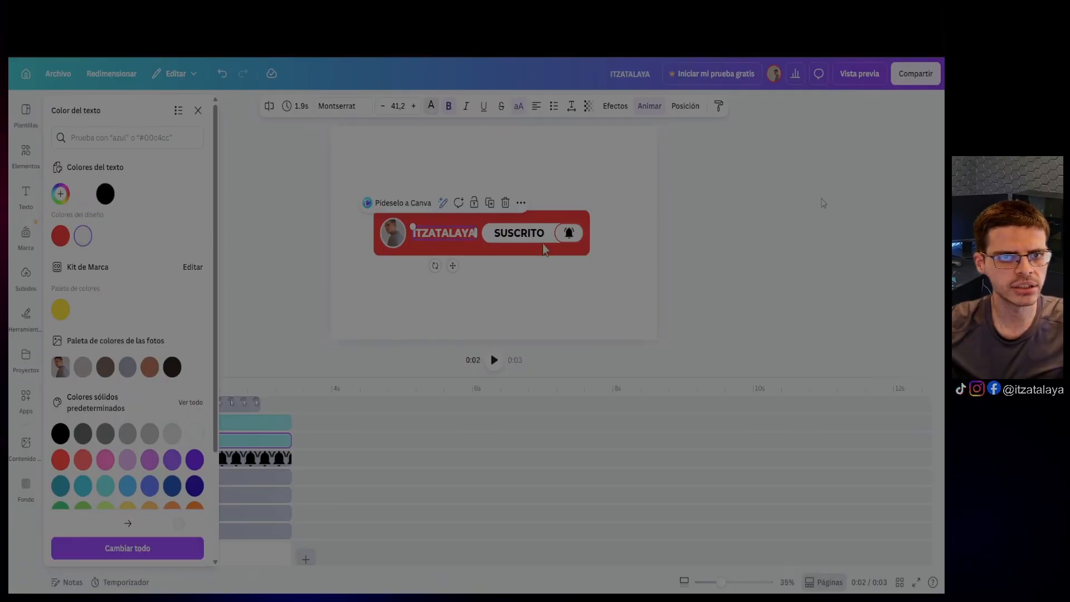
key("Escape")
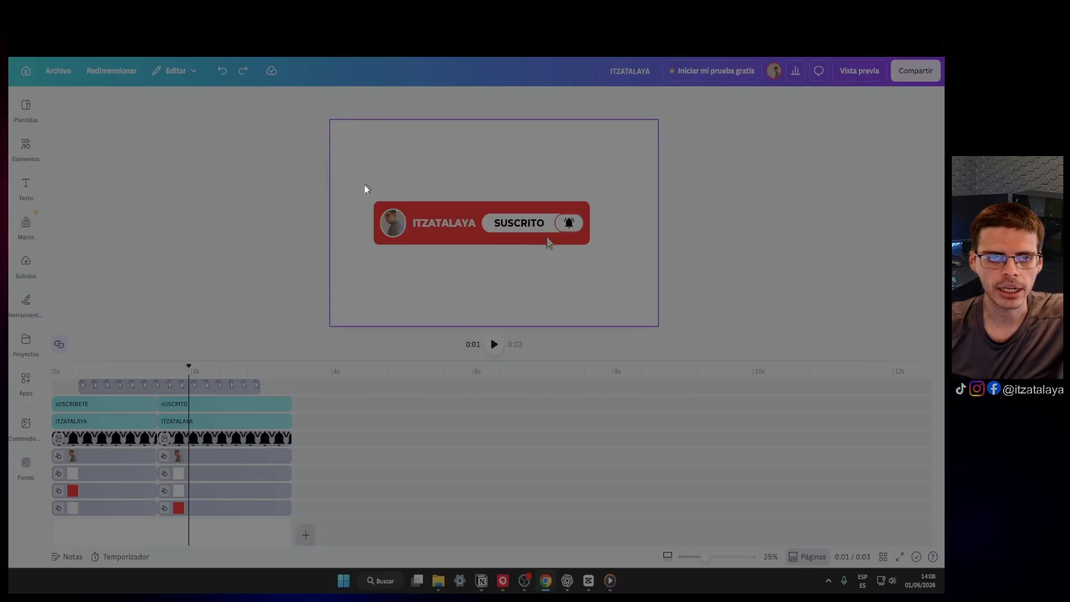
left_click(357, 140)
left_click(764, 224)
- Switch to ChatGPT, ask "Quiero saber cual es el color hexadecimal de las pantallas verdes, para contenido digital" and select the code #00FF00
left_click(618, 302)
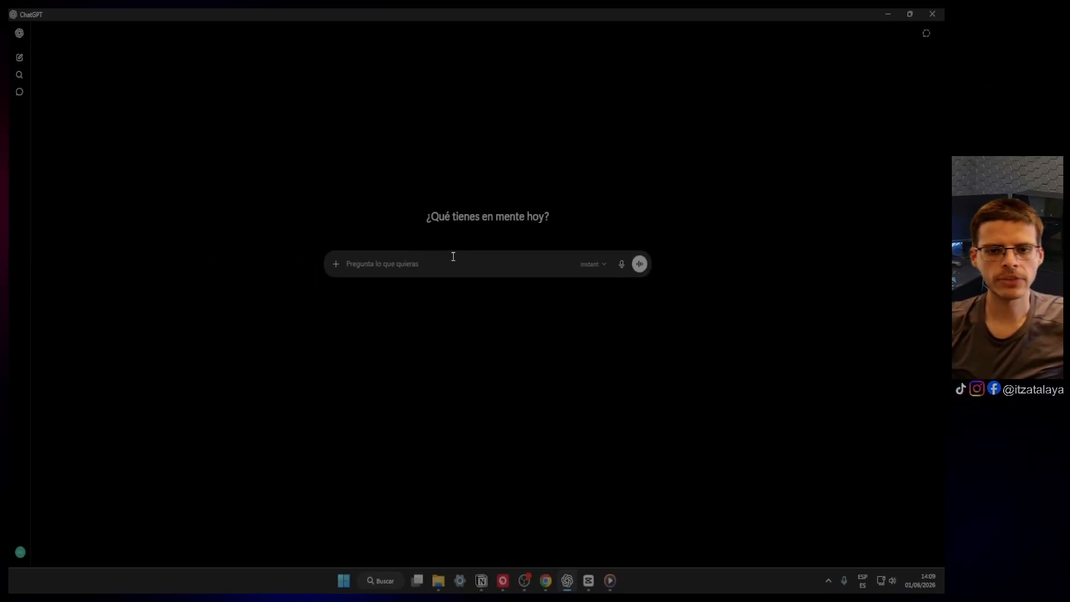
type("Quiero saber cual")
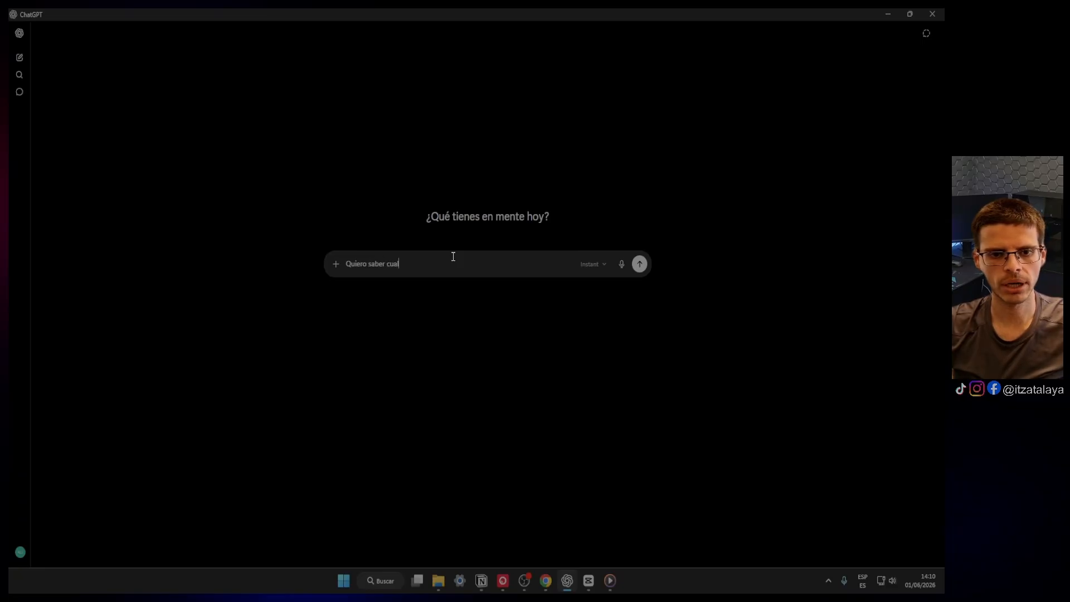
type(" es el")
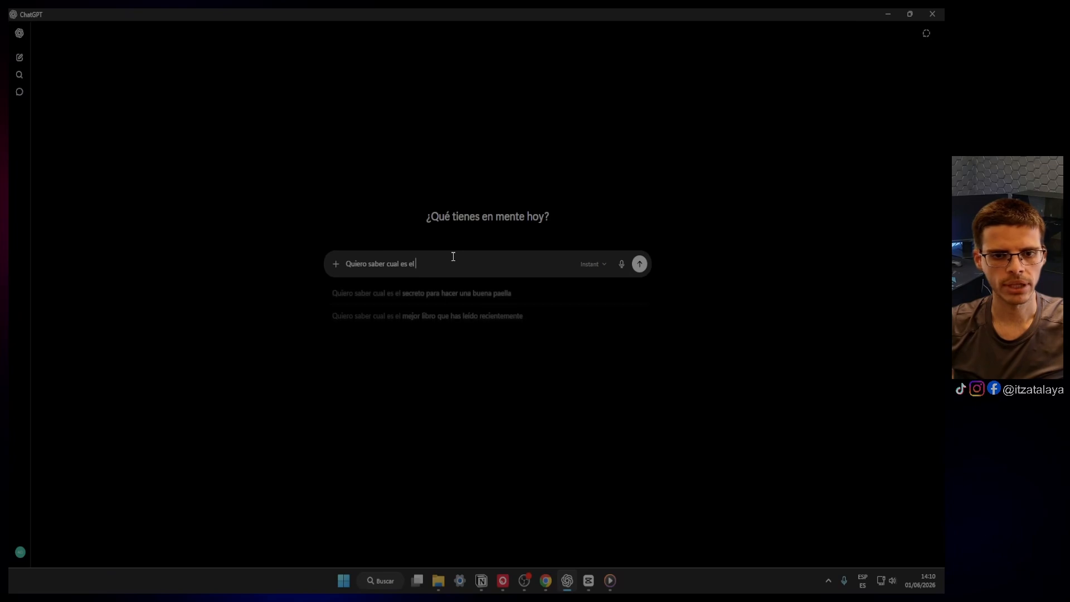
type(" co")
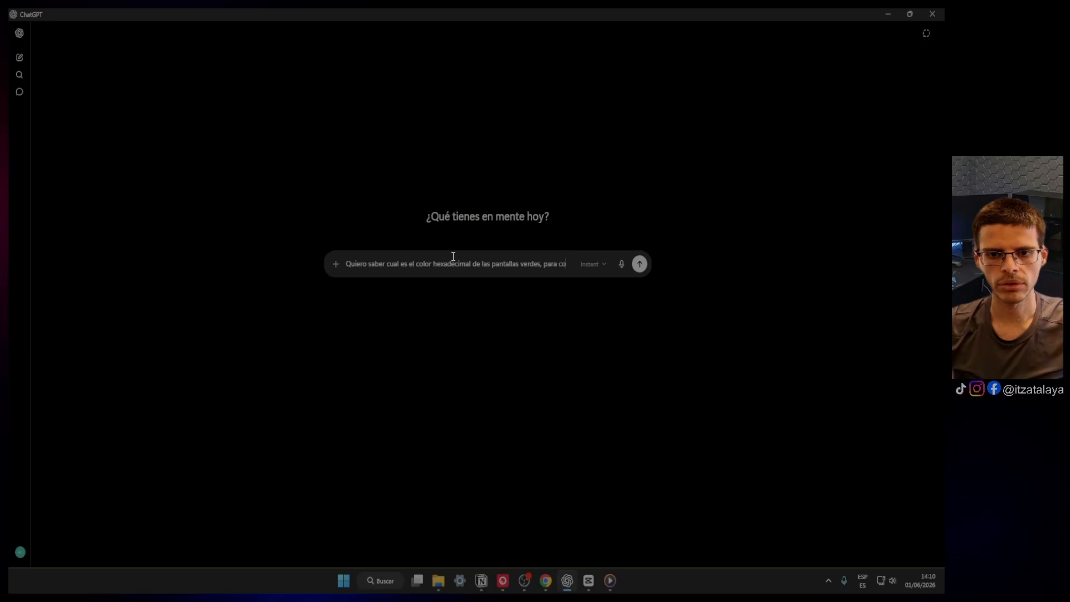
type("ntenido digital")
key("Return")
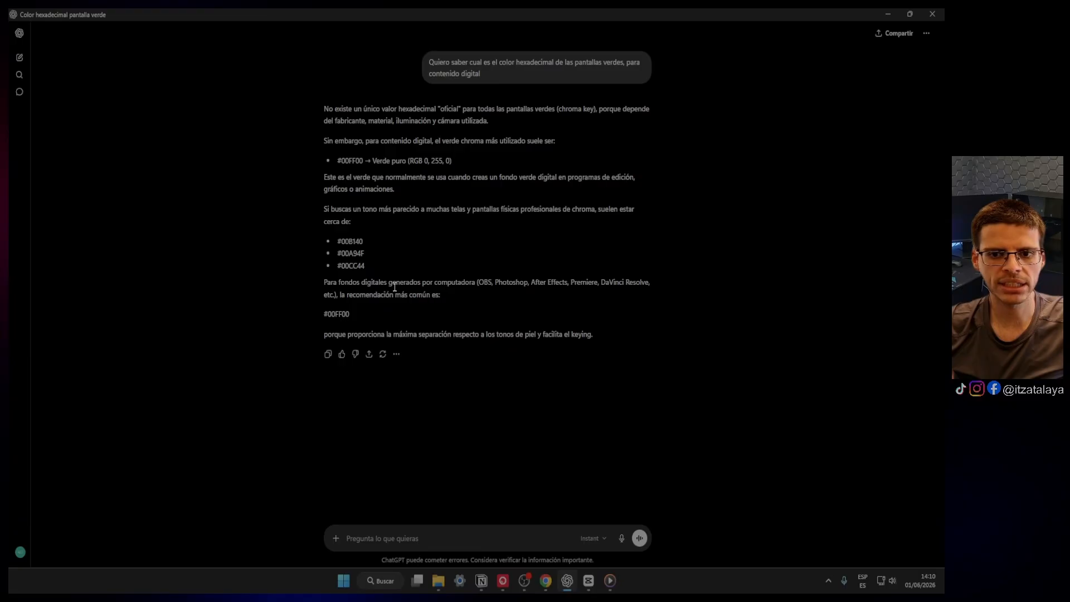
double_click(348, 314)
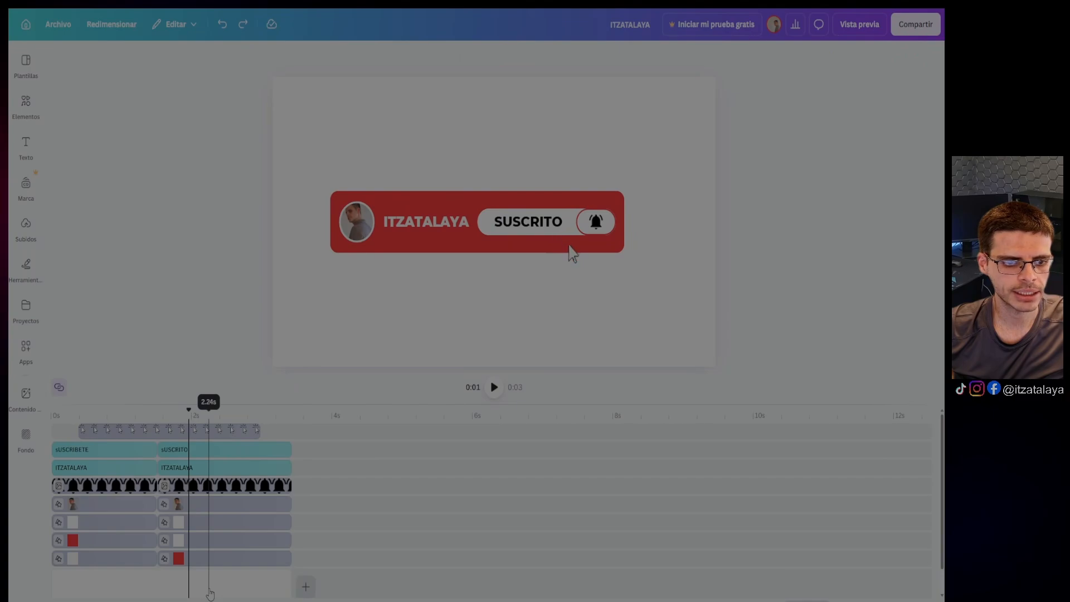
- Set the page background colour to the green-screen green #00FF00
left_click(210, 593)
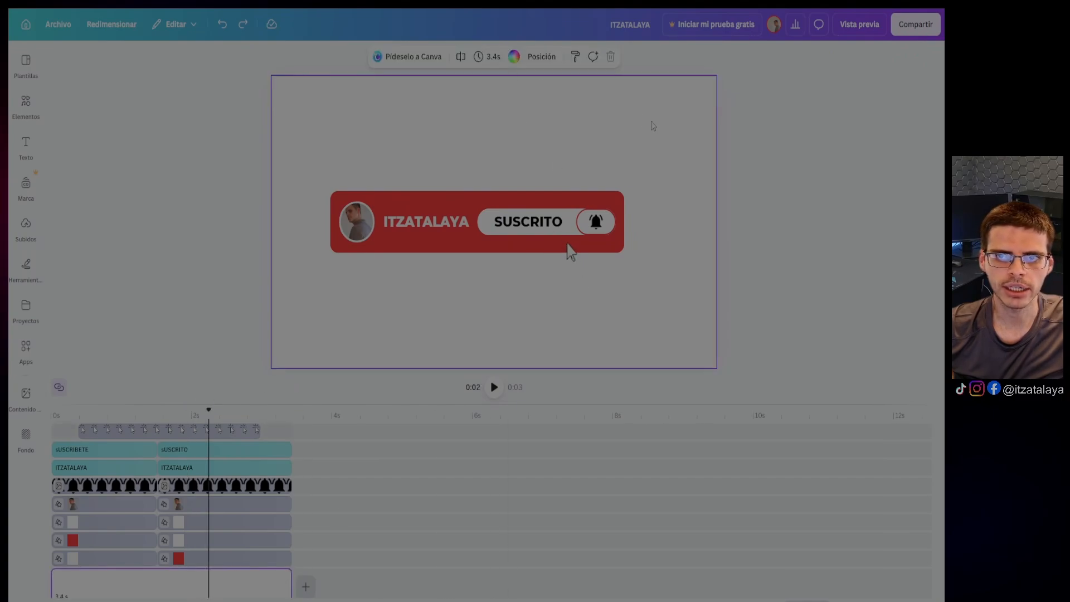
left_click(514, 59)
key("ctrl+a")
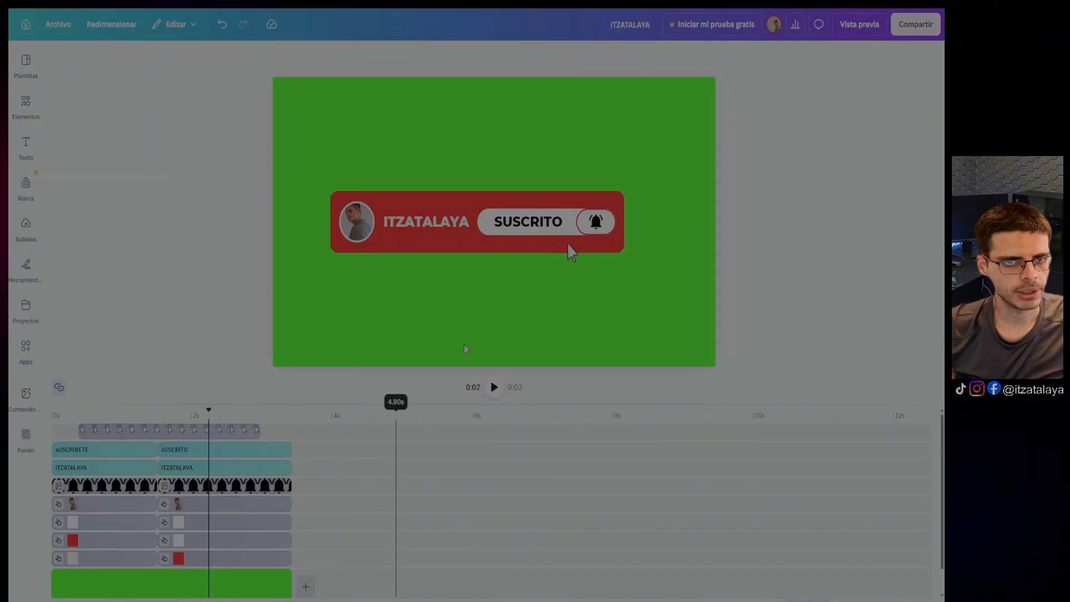
- Try grouping all the overlay elements of both animation parts into a single timeline clip
left_click_drag(341, 562, 78, 427)
right_click(106, 456)
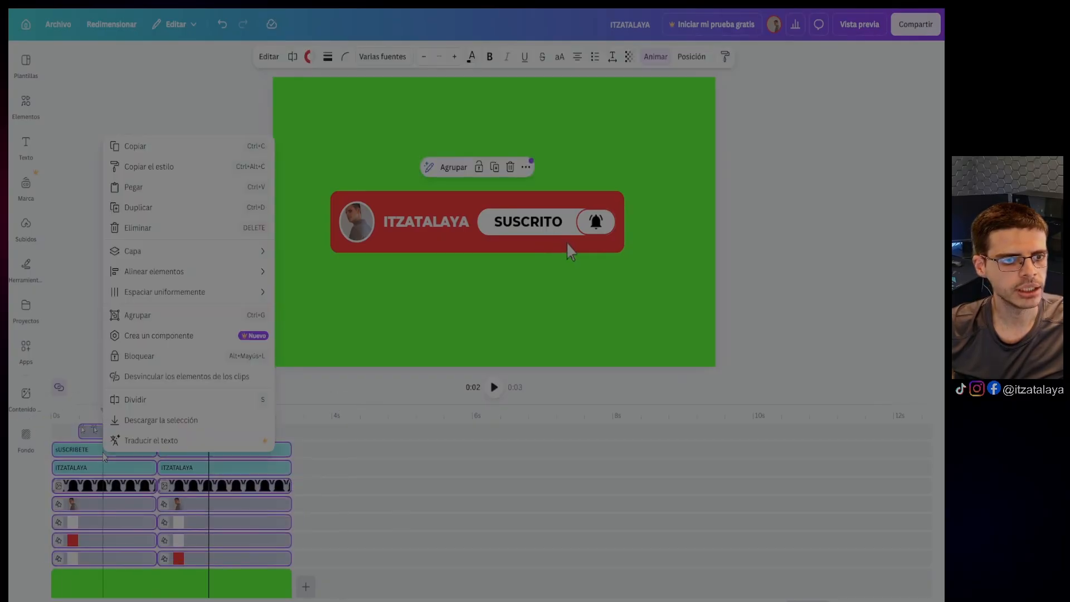
left_click(181, 325)
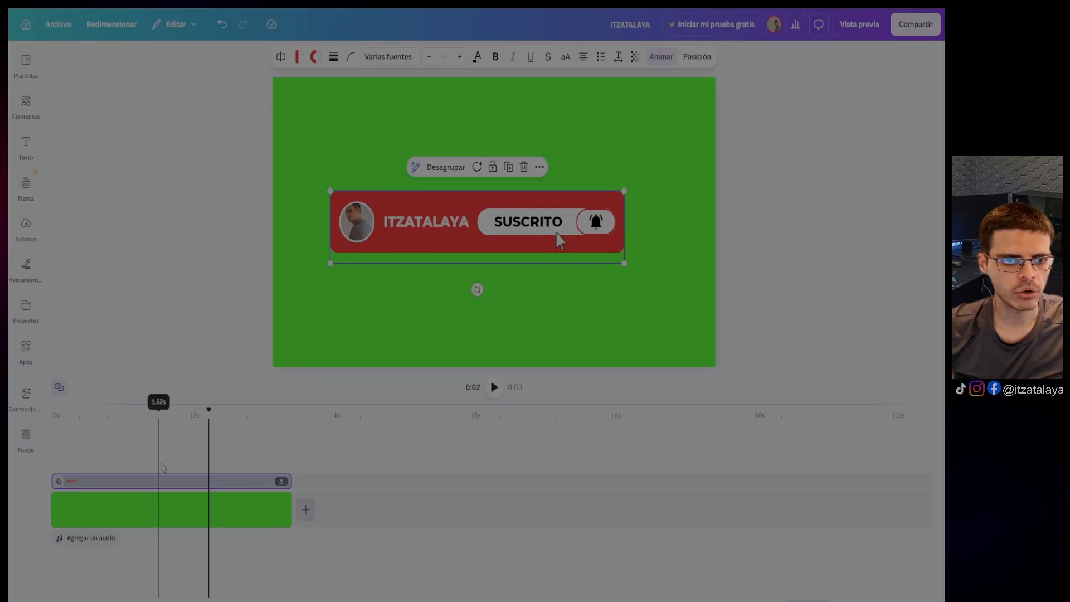
left_click(216, 481)
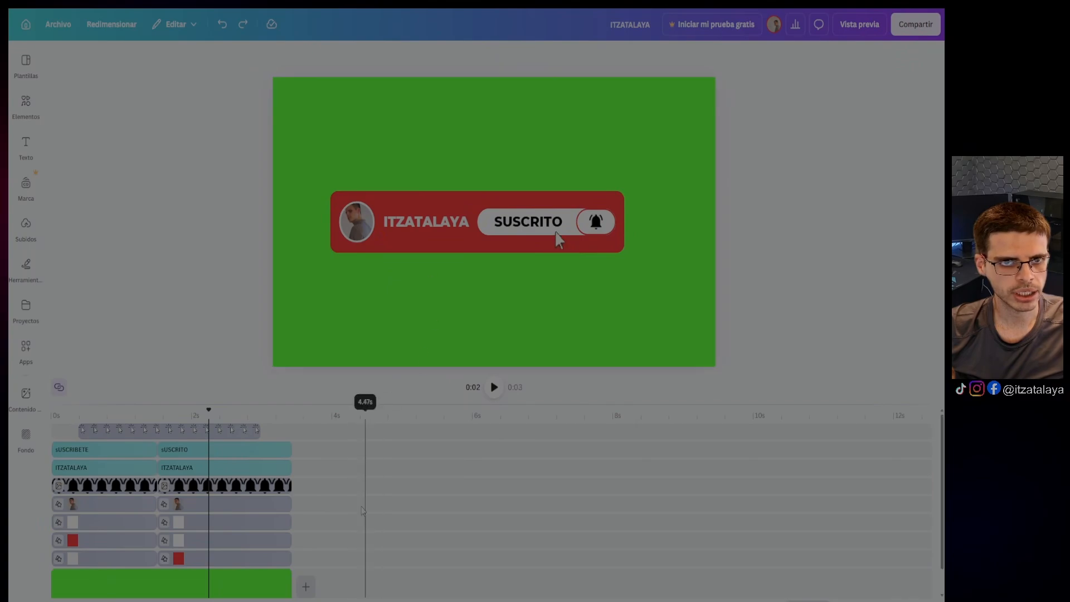
- Try moving only the ungrouped SUSCRITO-part elements towards the page's lower right, play the animation, and undo the move
left_click_drag(321, 564, 174, 452)
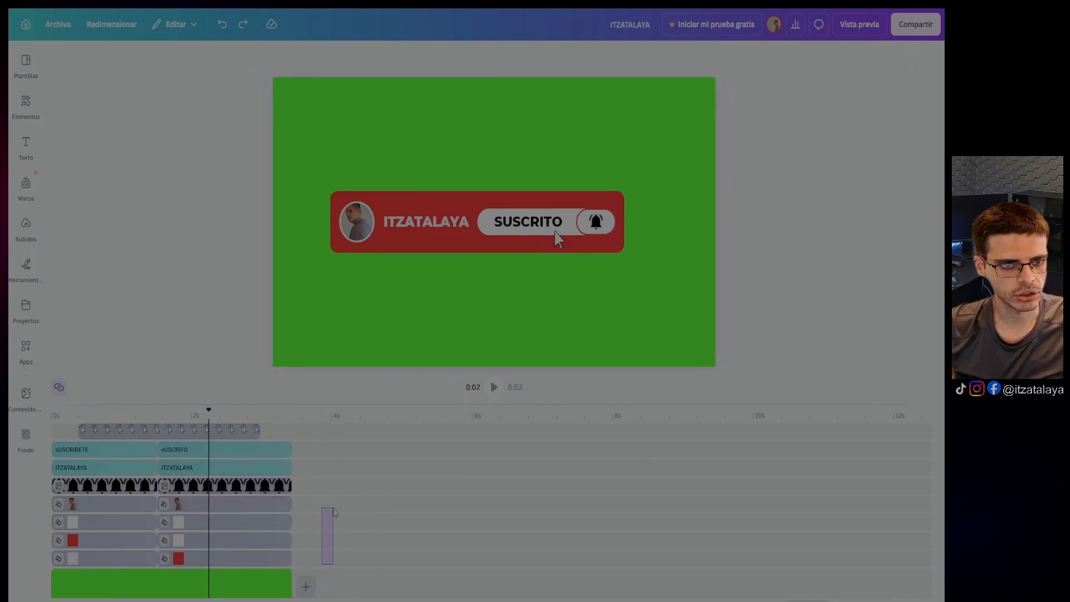
left_click_drag(563, 244, 641, 328)
left_click_drag(486, 283, 486, 283)
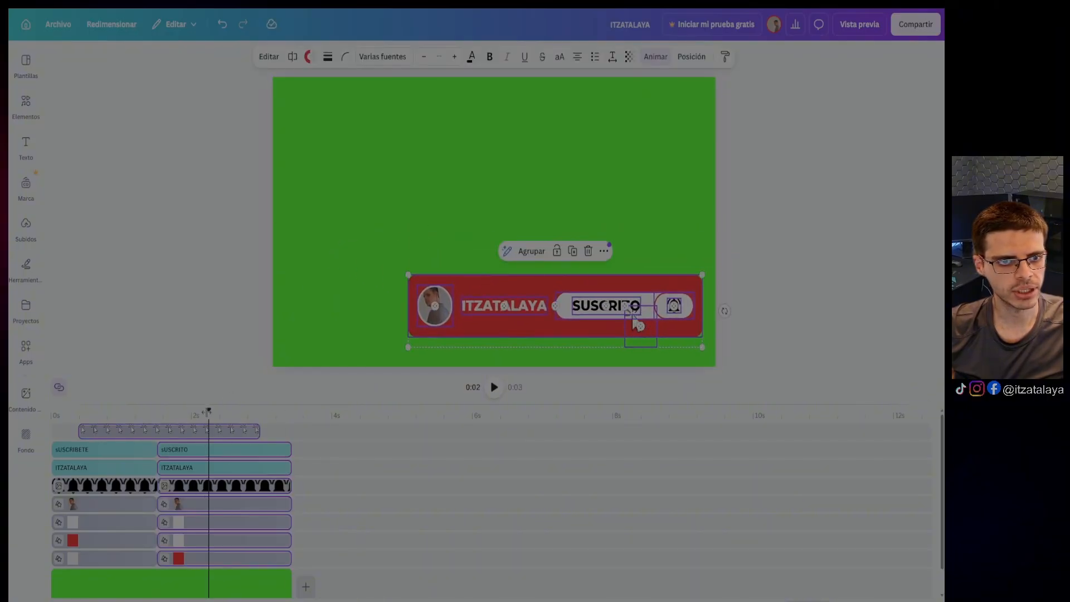
left_click_drag(209, 410, 45, 402)
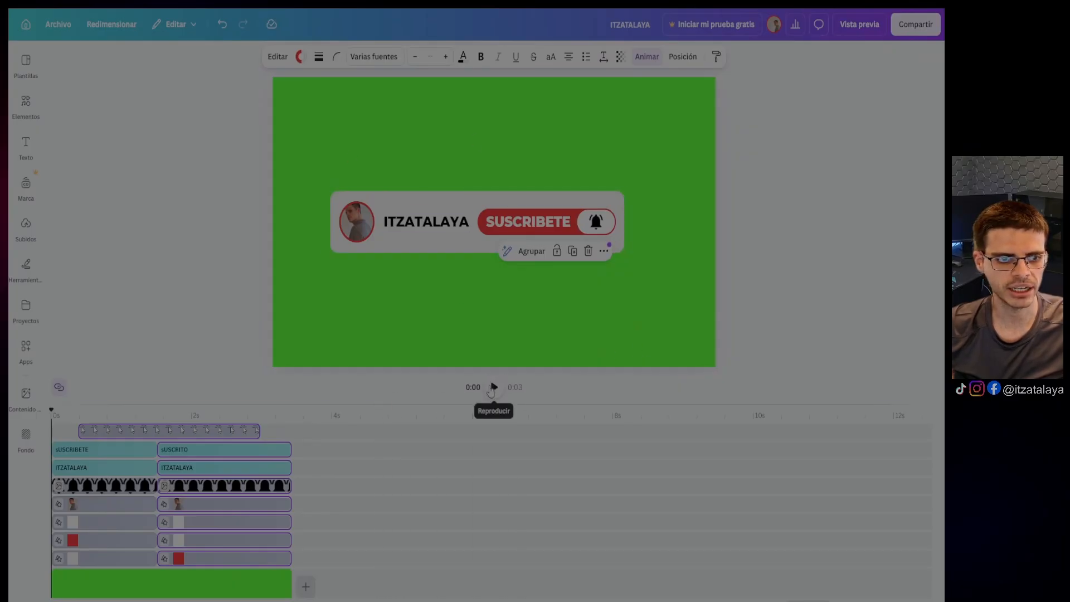
left_click(492, 387)
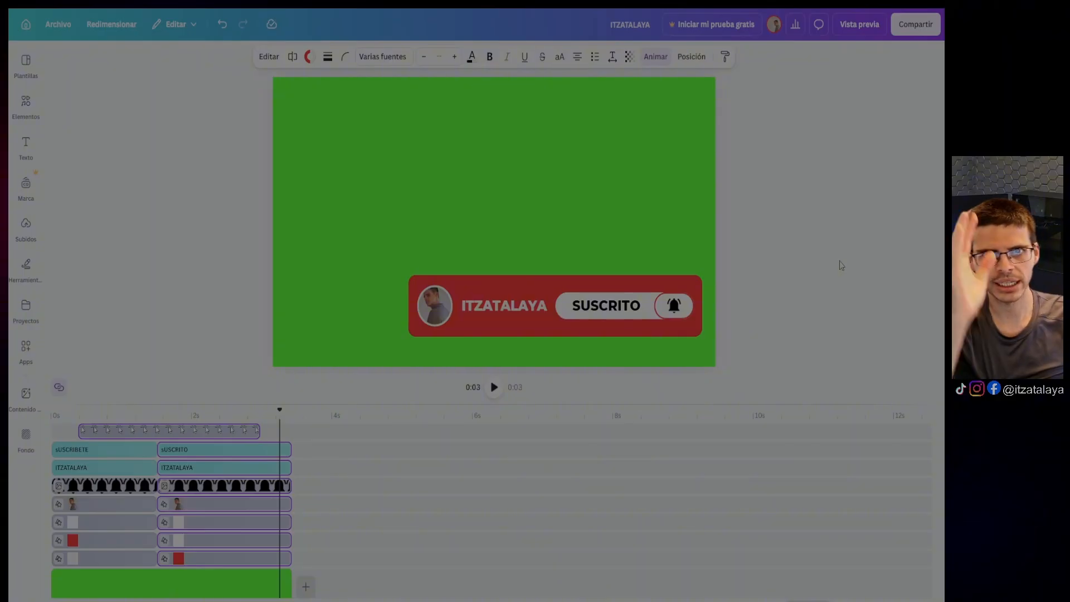
key("ctrl+z")
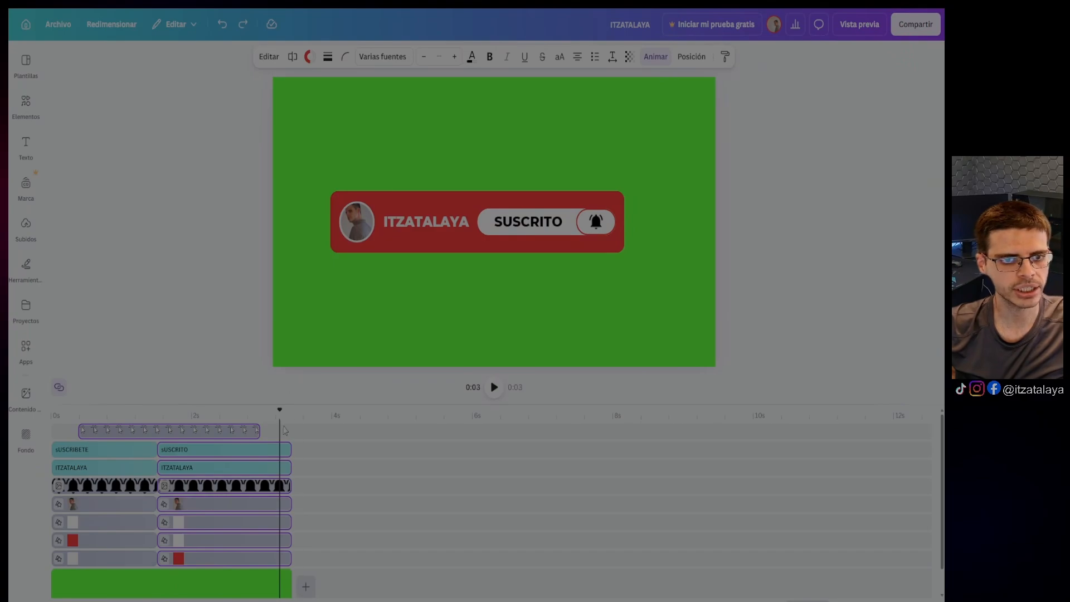
- Group all the overlay elements of the SUSCRIBETE and SUSCRITO parts, including the cursor, into a single clip
left_click(304, 560)
left_click_drag(303, 560, 56, 432)
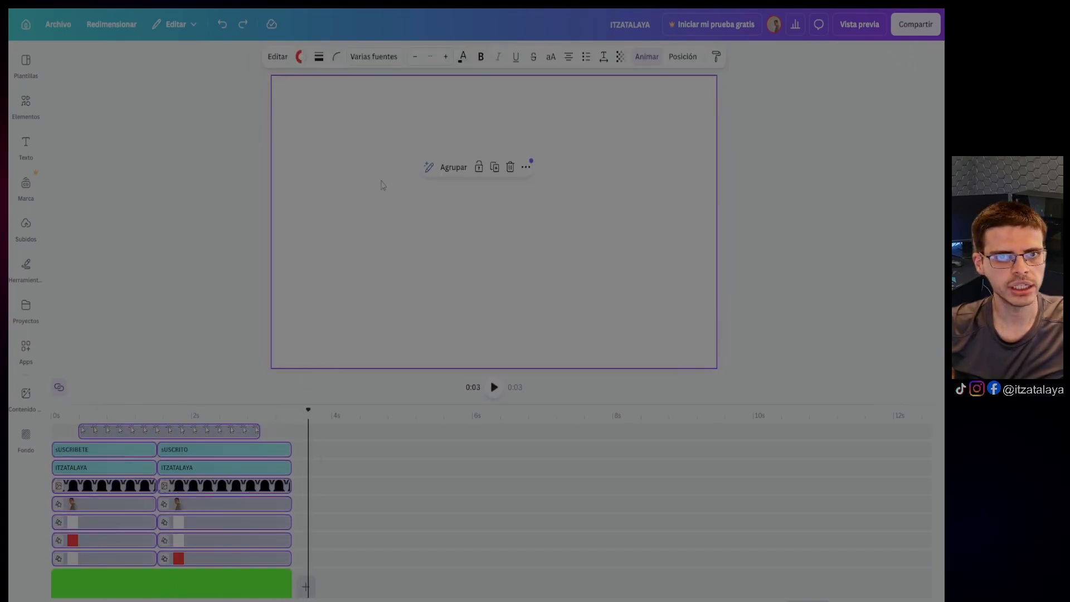
right_click(192, 446)
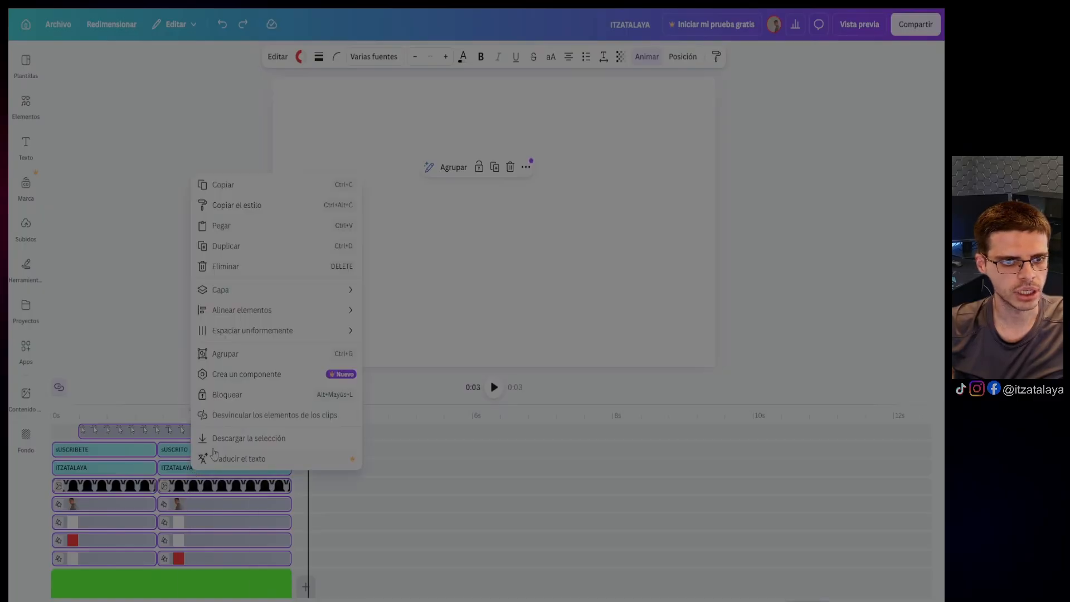
left_click(234, 361)
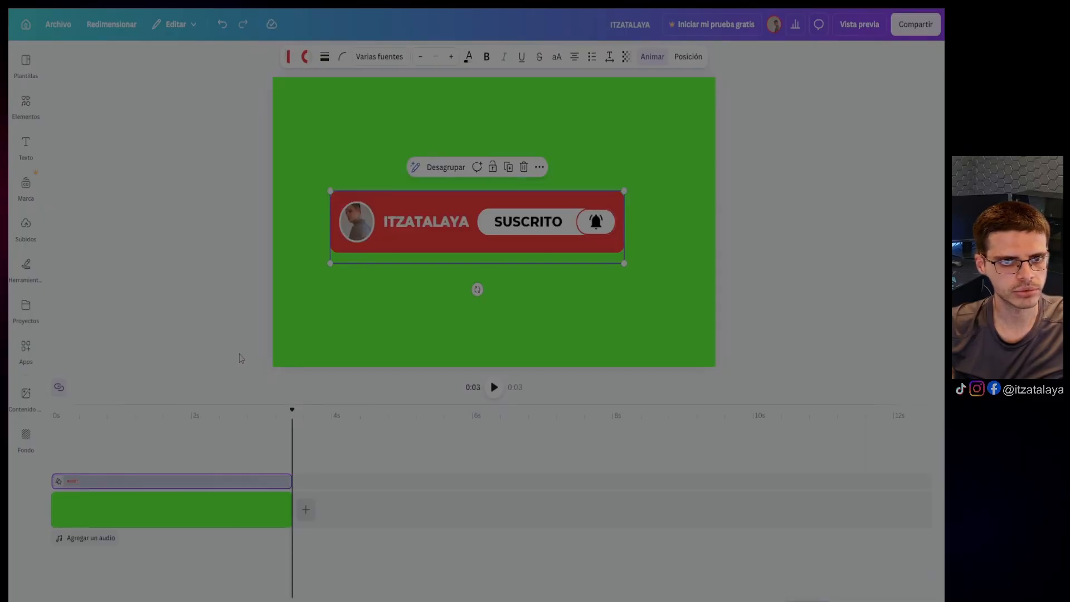
- Shrink the grouped overlay and centre it horizontally near the bottom edge of the green page
left_click(863, 236)
left_click_drag(291, 419, 234, 440)
left_click(477, 307)
left_click_drag(476, 307, 473, 303)
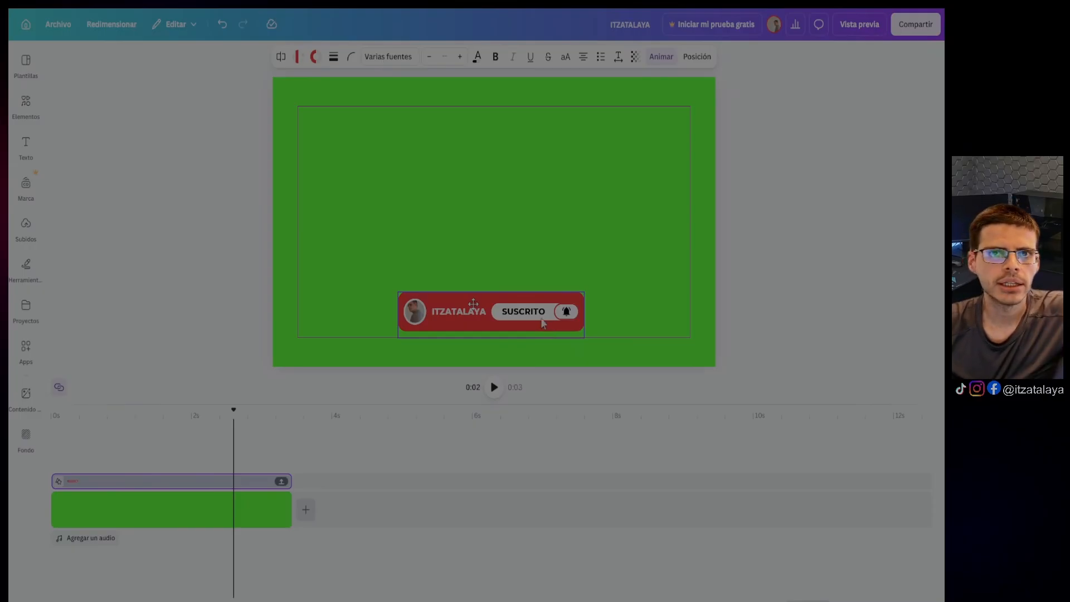
left_click_drag(547, 327, 553, 330)
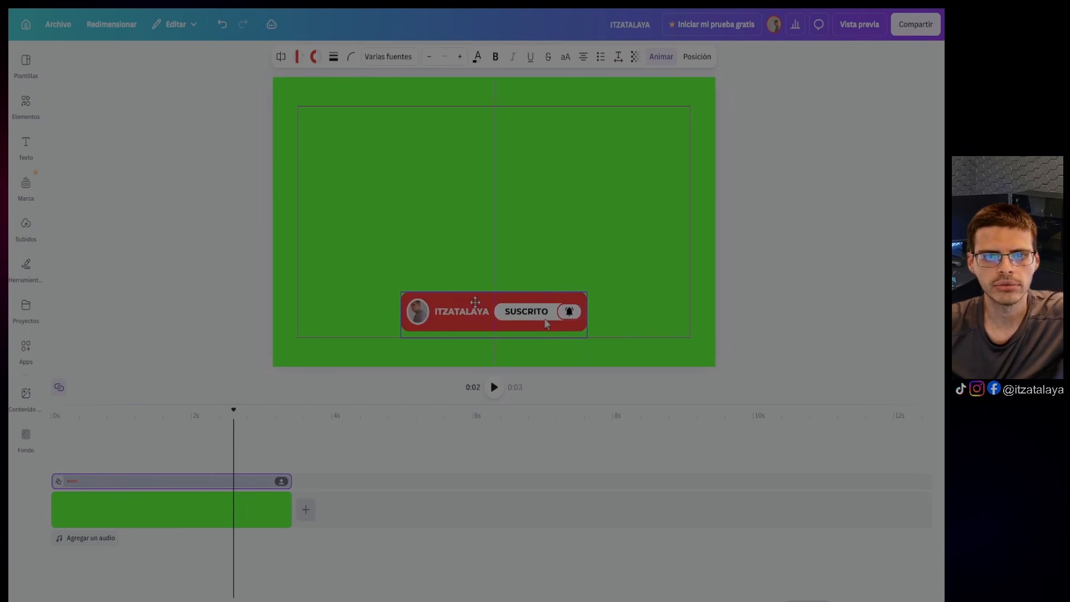
mouse_move(545, 321)
left_mouse_down()
mouse_move(549, 330)
mouse_move(544, 322)
left_mouse_up()
left_click_drag(476, 304, 476, 308)
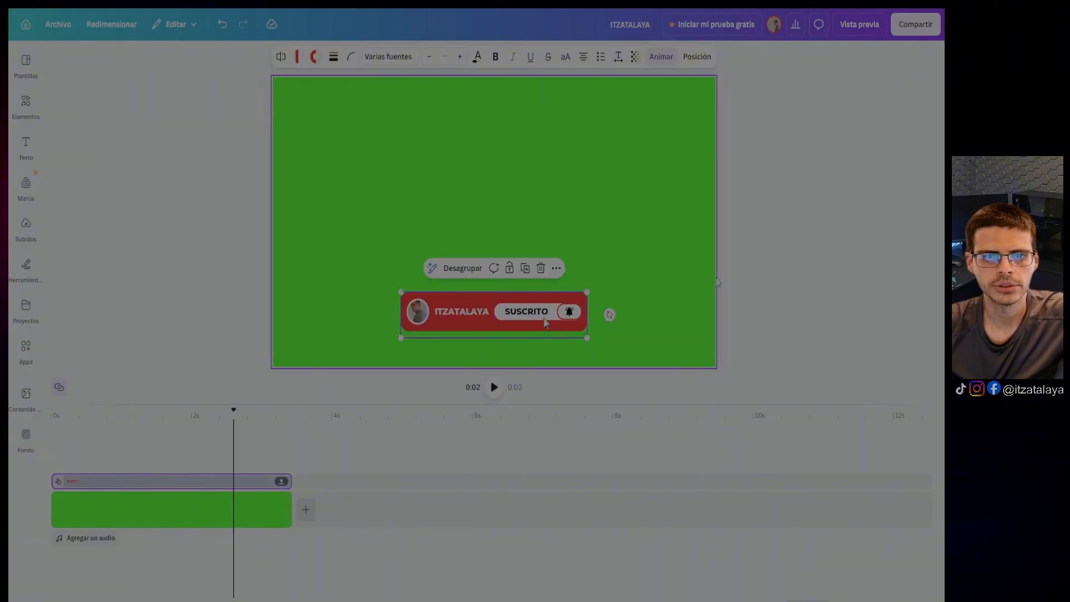
- Play the finished overlay animation from the start
left_click(758, 230)
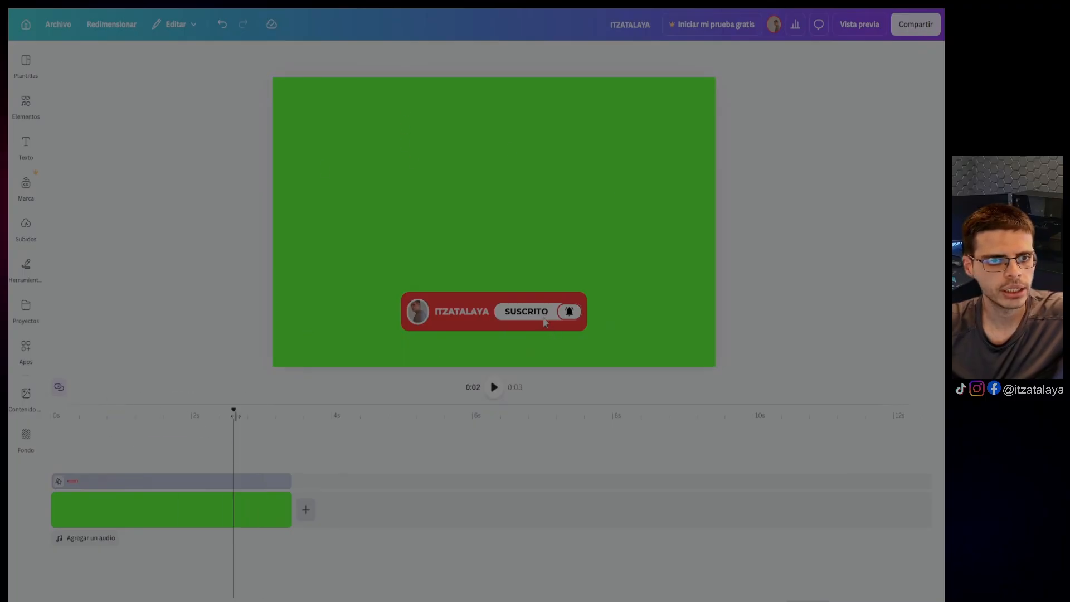
left_click_drag(224, 415, 52, 415)
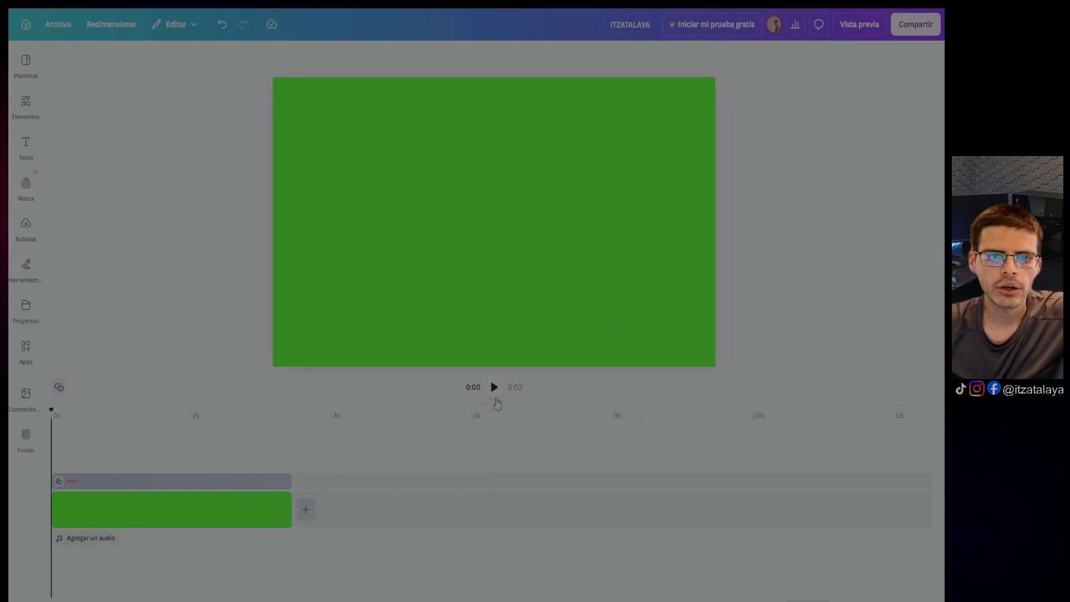
left_click(494, 386)
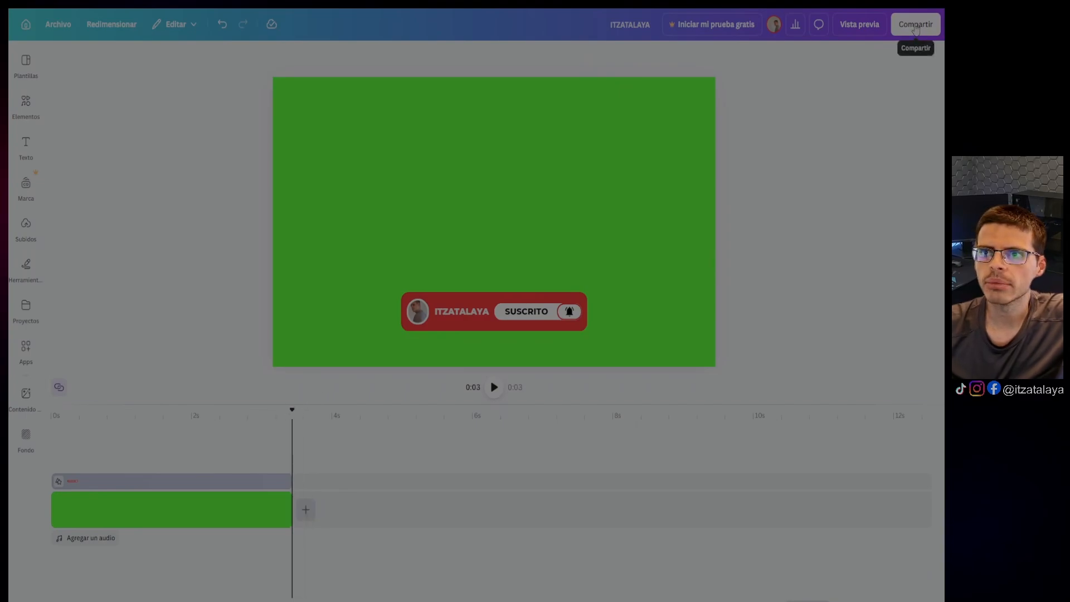
- Download the design as an MP4 video at 1080p (HD)
left_click(915, 25)
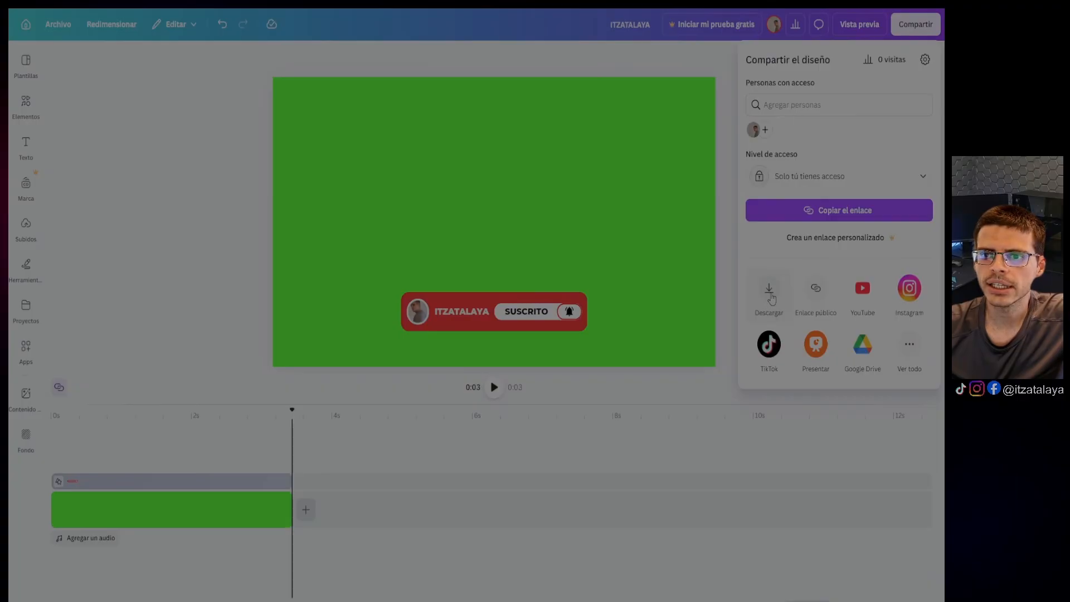
left_click(769, 295)
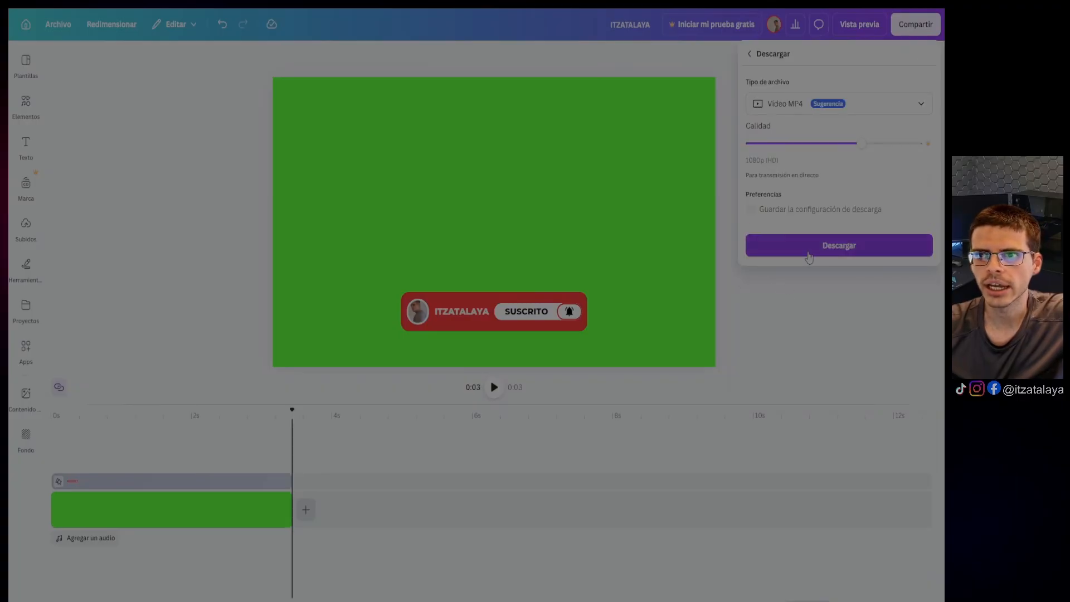
left_click(809, 255)
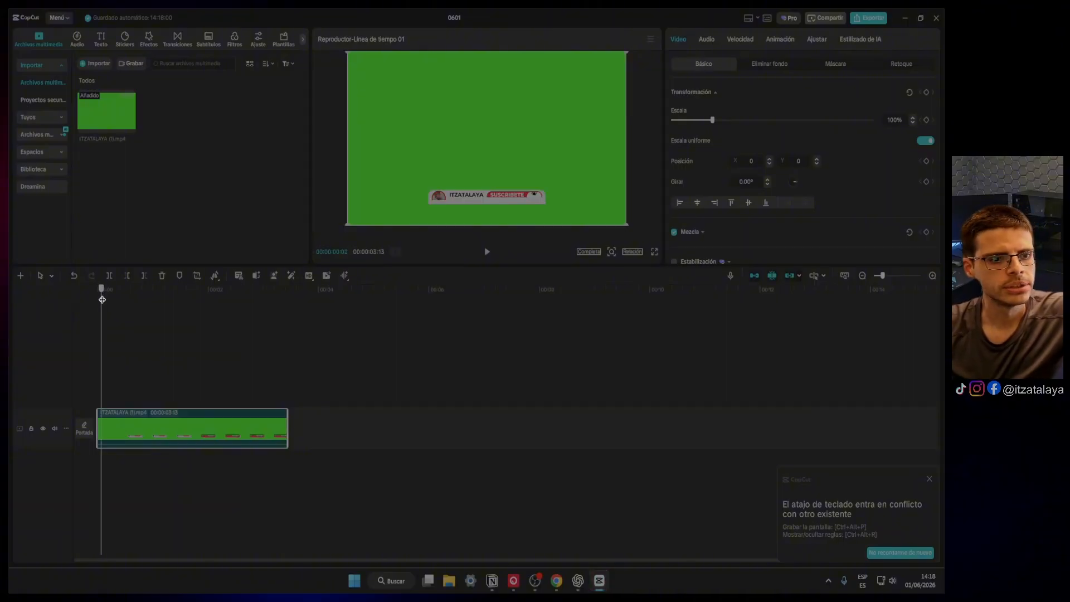
- Switch to CapCut and scrub the ITZATALAYA green-screen clip from its start to the SUSCRITO part
left_click_drag(95, 300, 276, 285)
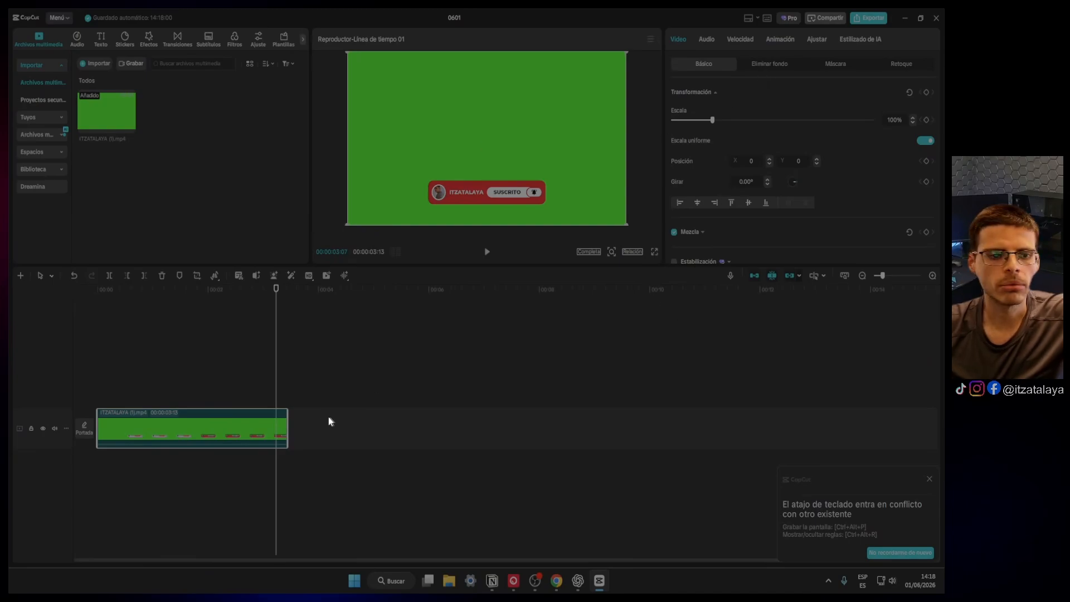
left_click(430, 312)
left_click(260, 413)
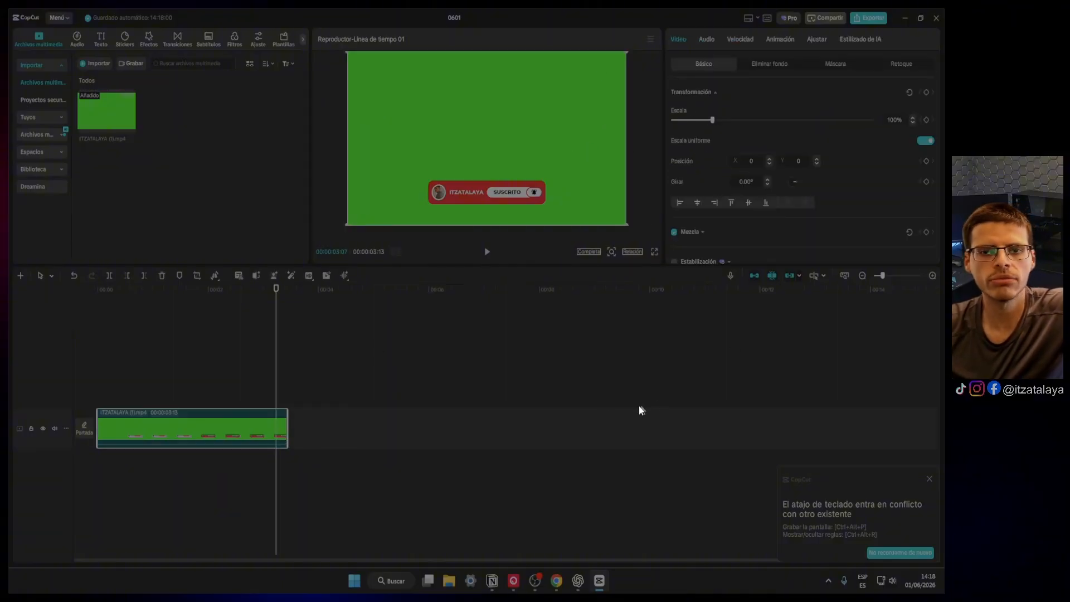
- Remove the clip's green background with Chroma key by sampling the green, and check the result in full screen
left_click(783, 67)
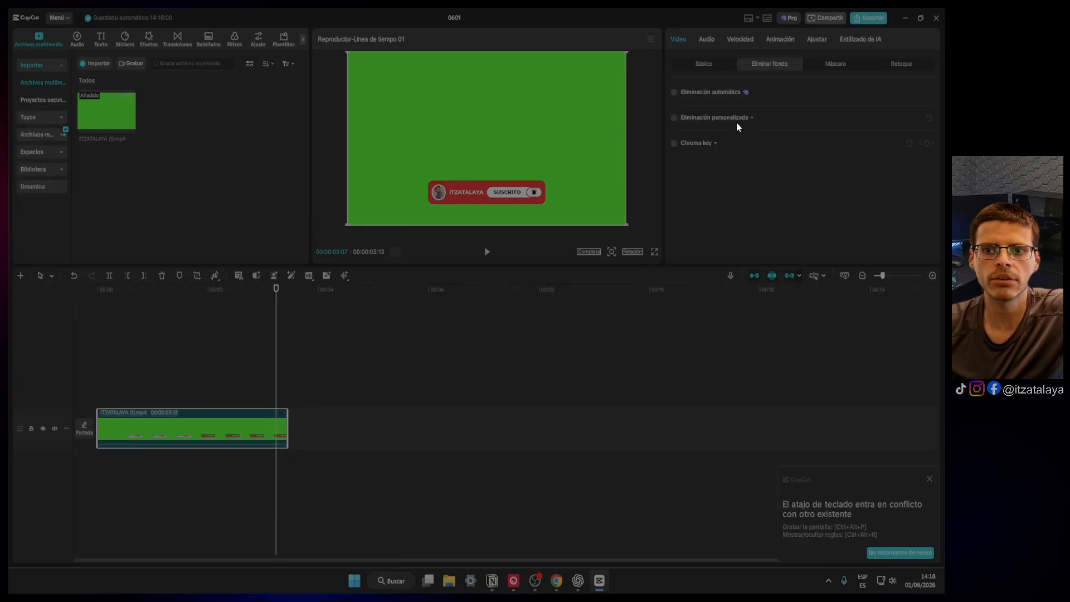
left_click(675, 144)
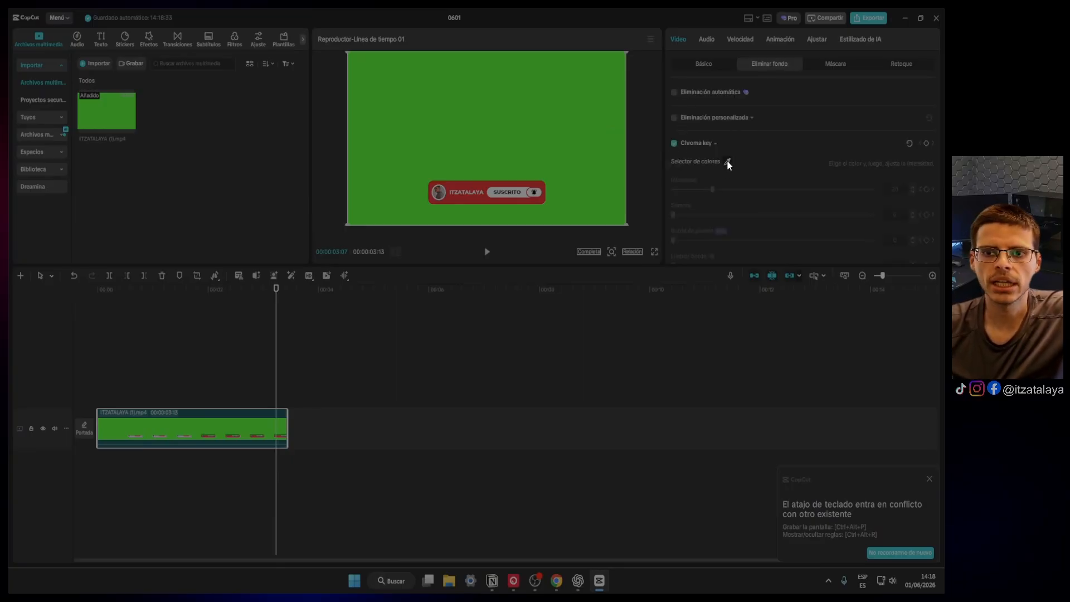
left_click(727, 162)
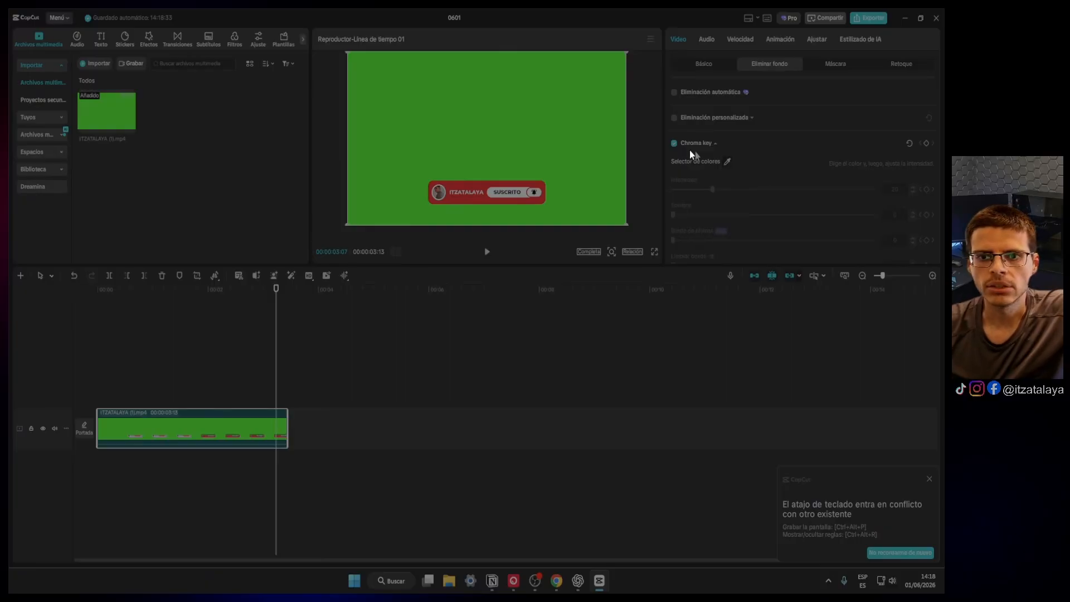
left_click(726, 162)
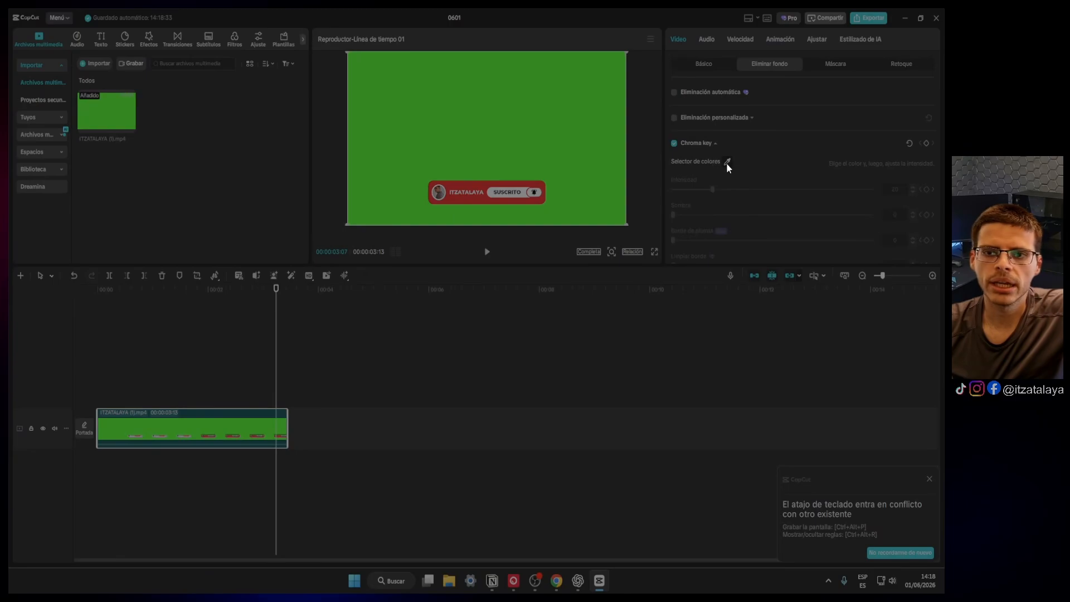
left_click(727, 162)
left_click(485, 122)
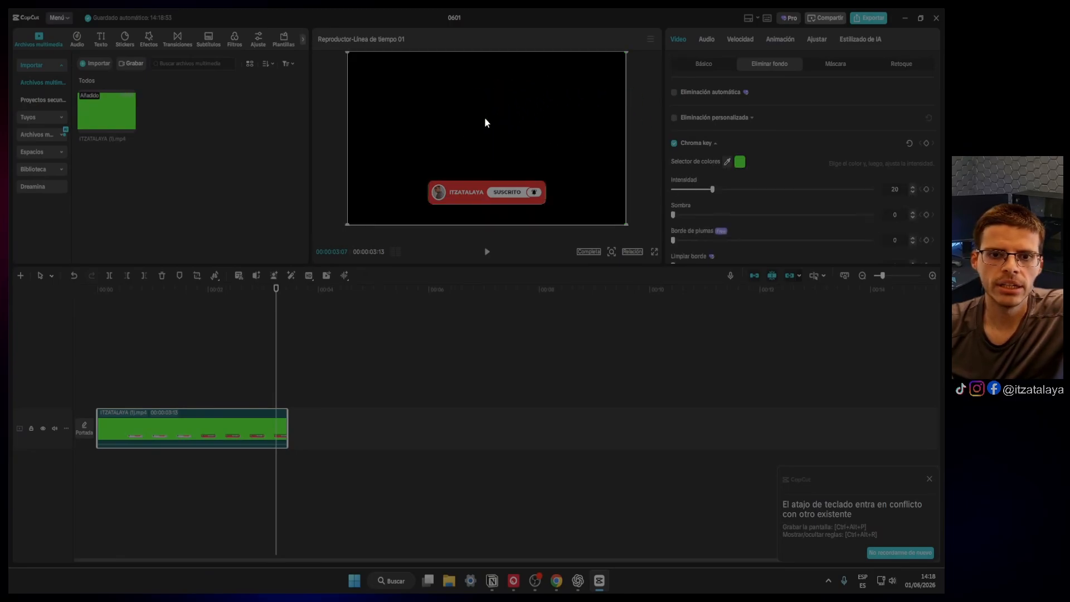
left_click(654, 251)
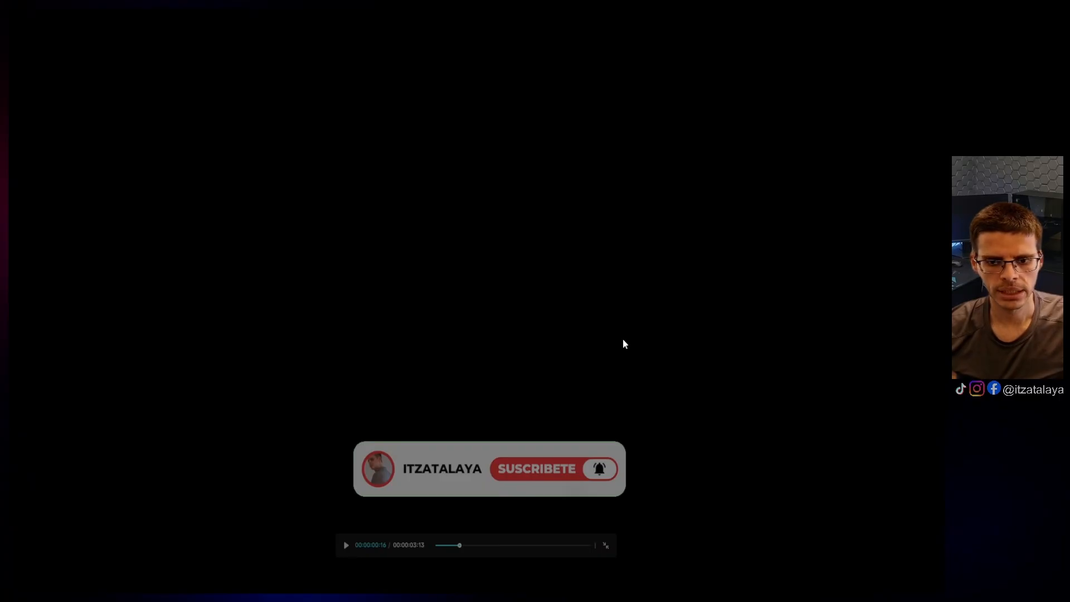
key("Escape")
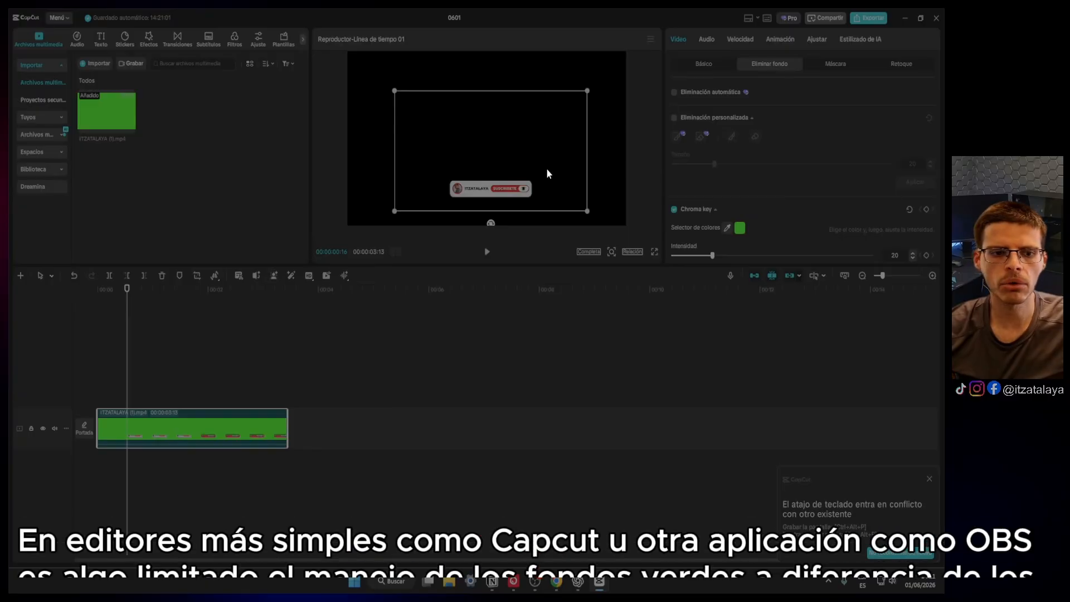
- Nudge the scaled-down clip up and left, and set its Chroma key intensity to 100 while checking it in full screen
left_click_drag(547, 171, 543, 166)
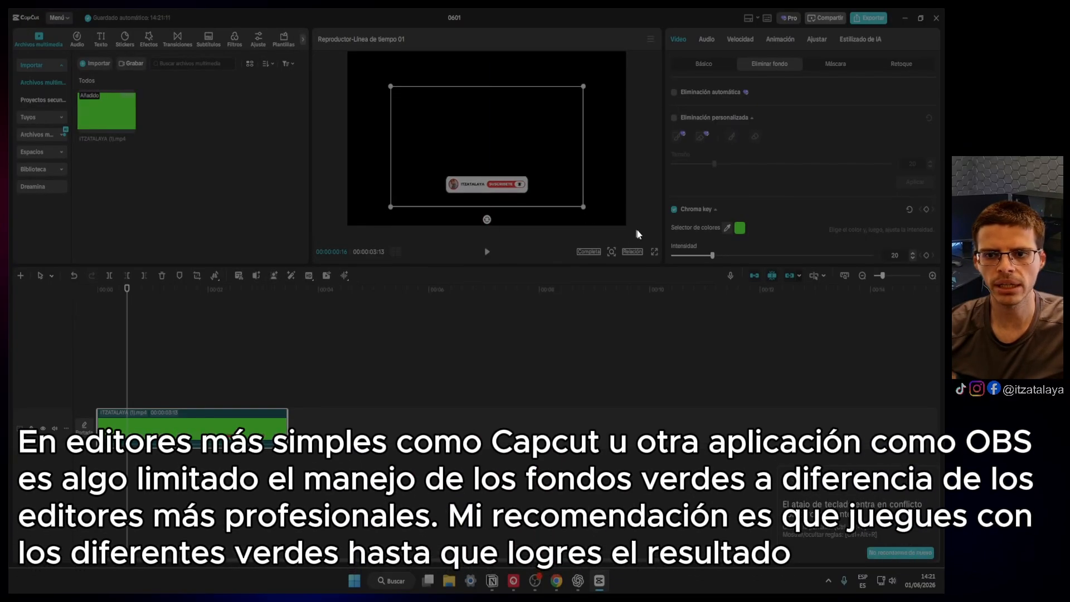
scroll(709, 255, "down", 2)
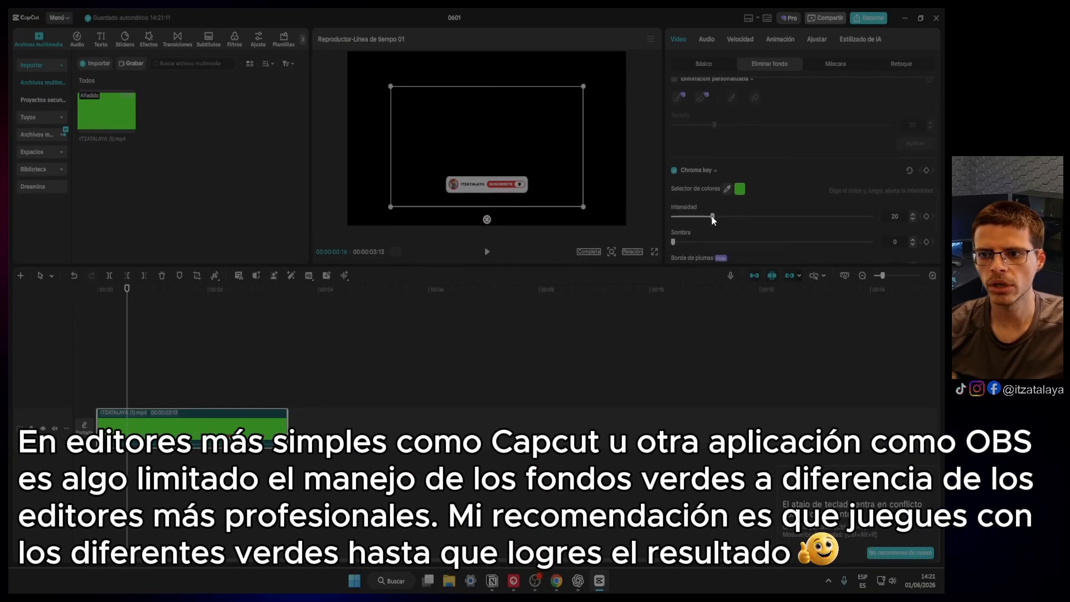
left_click_drag(713, 216, 870, 216)
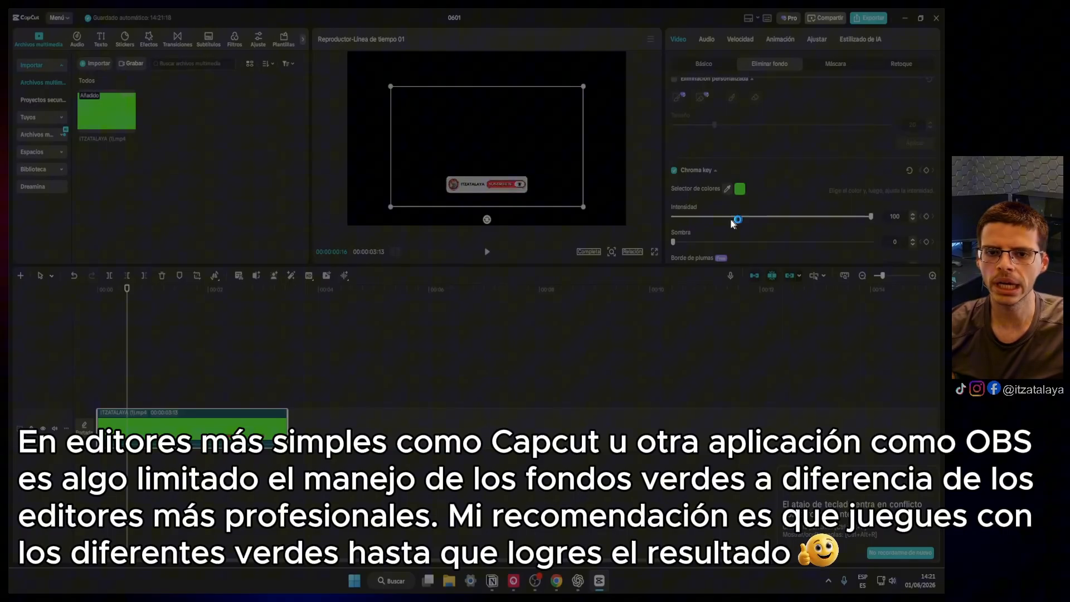
left_click(654, 251)
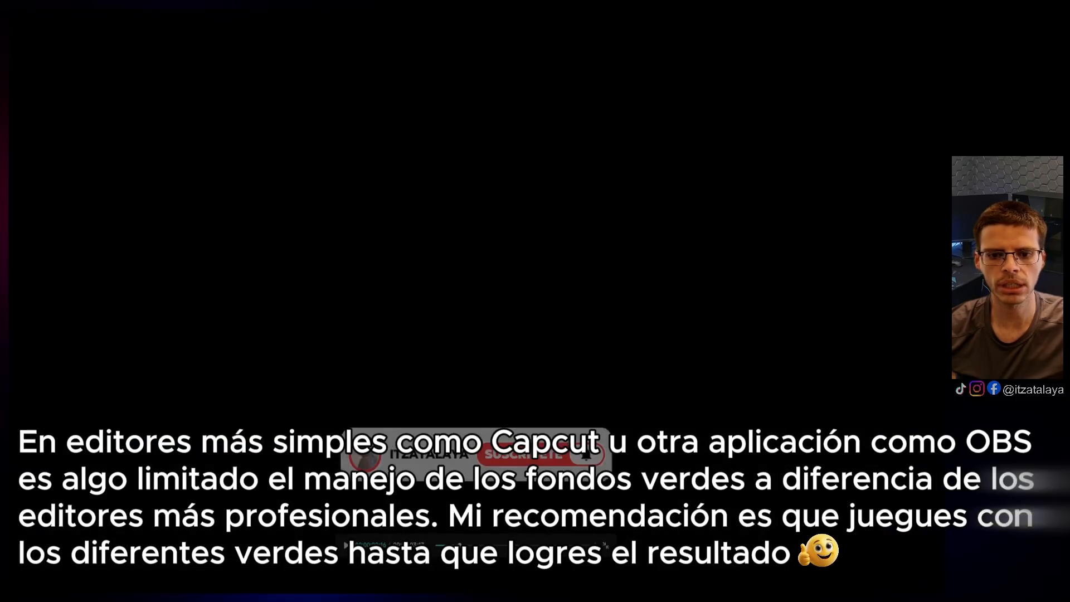
- Import the fotoPortada image and place it on the timeline beneath the keyed ITZATALAYA clip as its background
left_click_drag(459, 545, 564, 547)
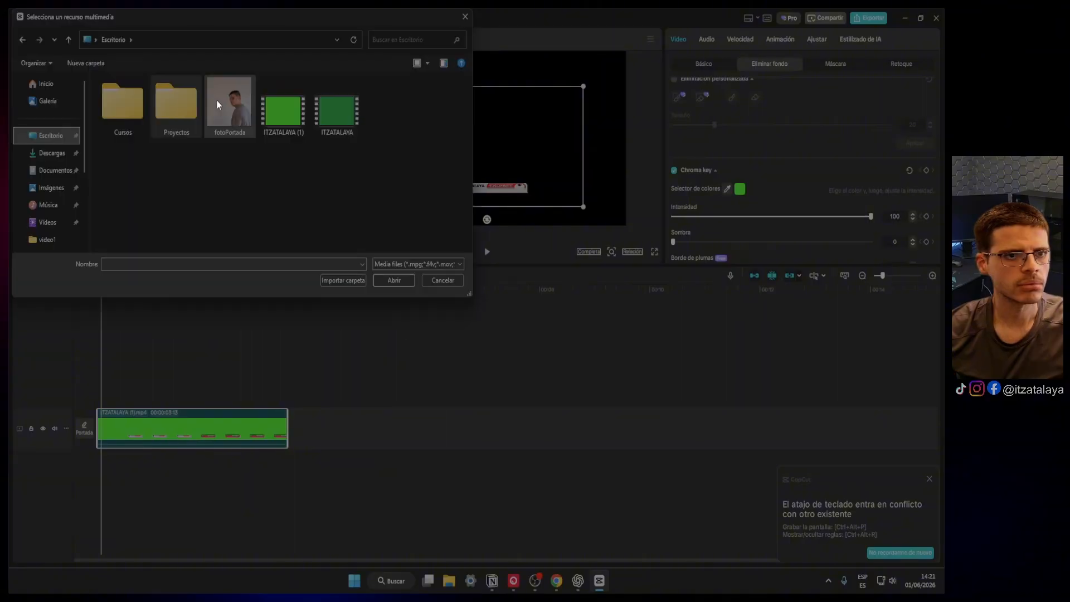
left_click(217, 105)
left_click(396, 280)
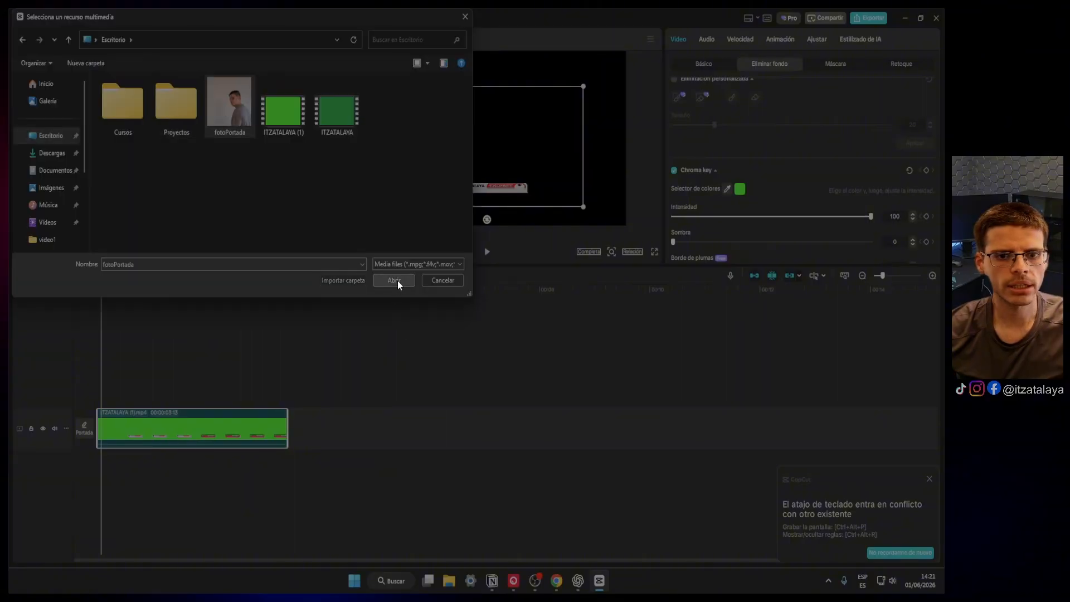
left_click_drag(172, 129, 184, 354)
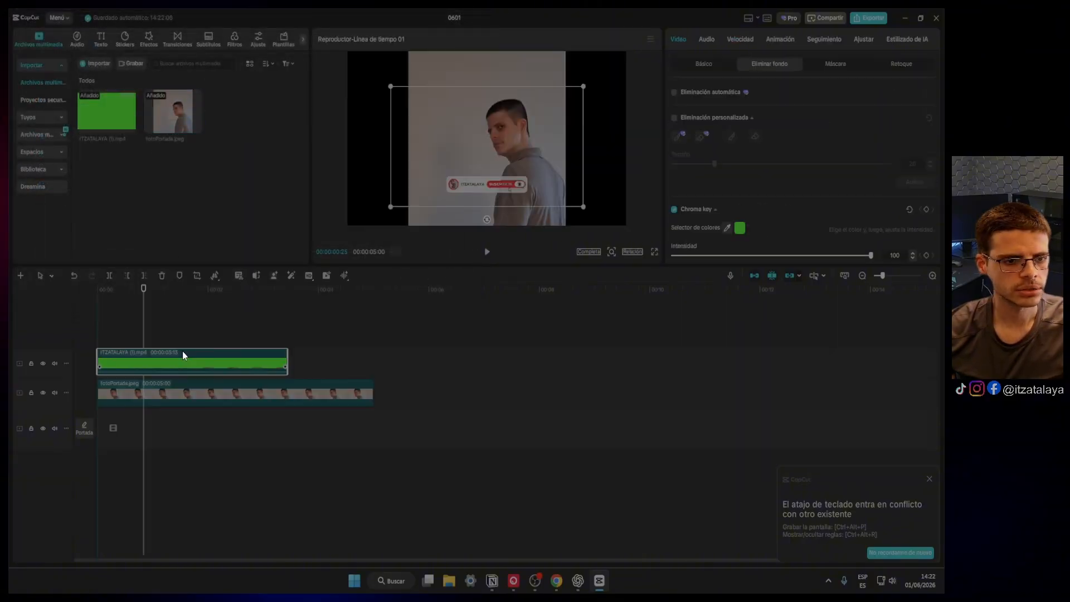
left_click_drag(181, 390, 178, 426)
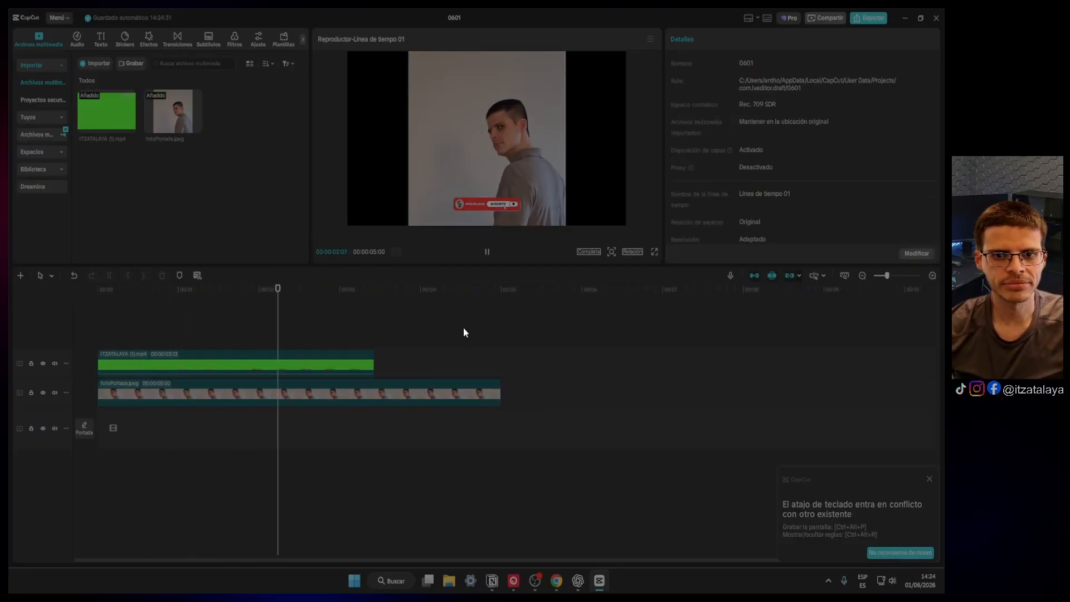
- Play the overlay over the photo, then scrub through it in full screen to check the keyed subscribe animation
key("space")
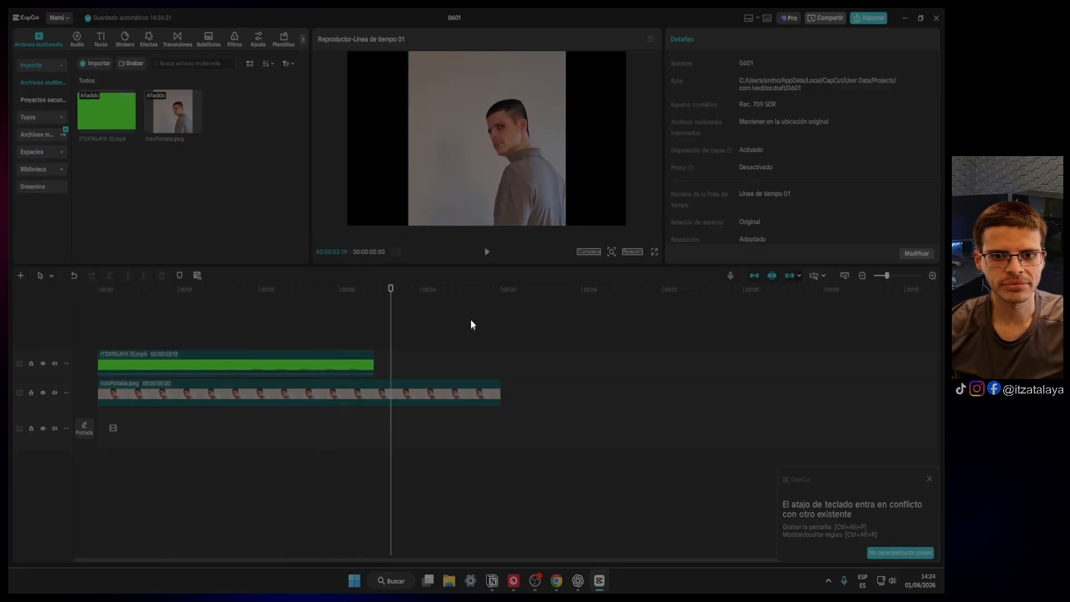
left_click(653, 254)
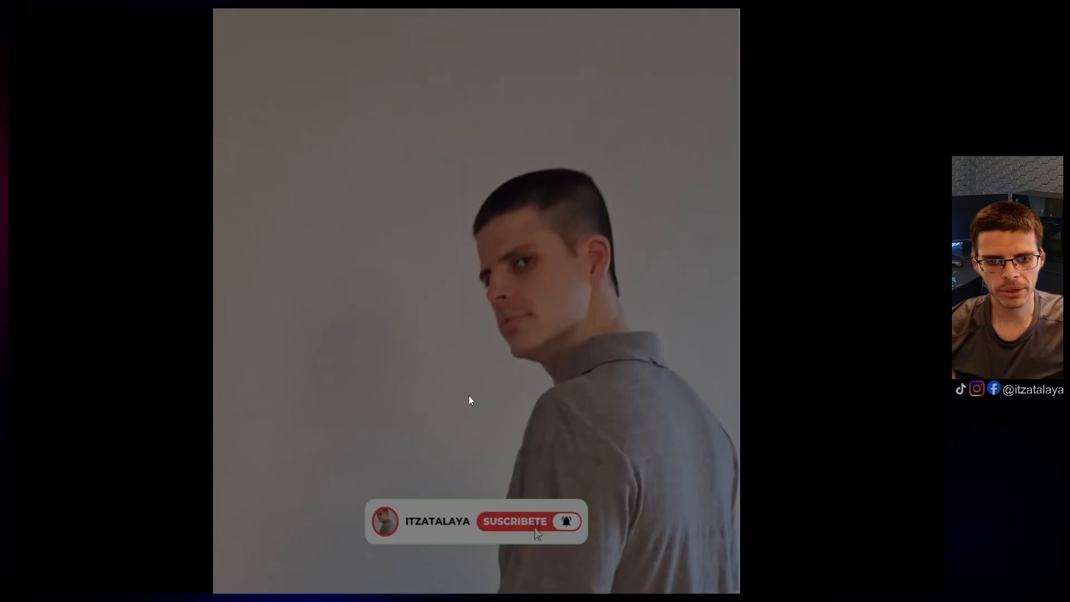
left_click(498, 545)
left_click_drag(498, 541, 545, 540)
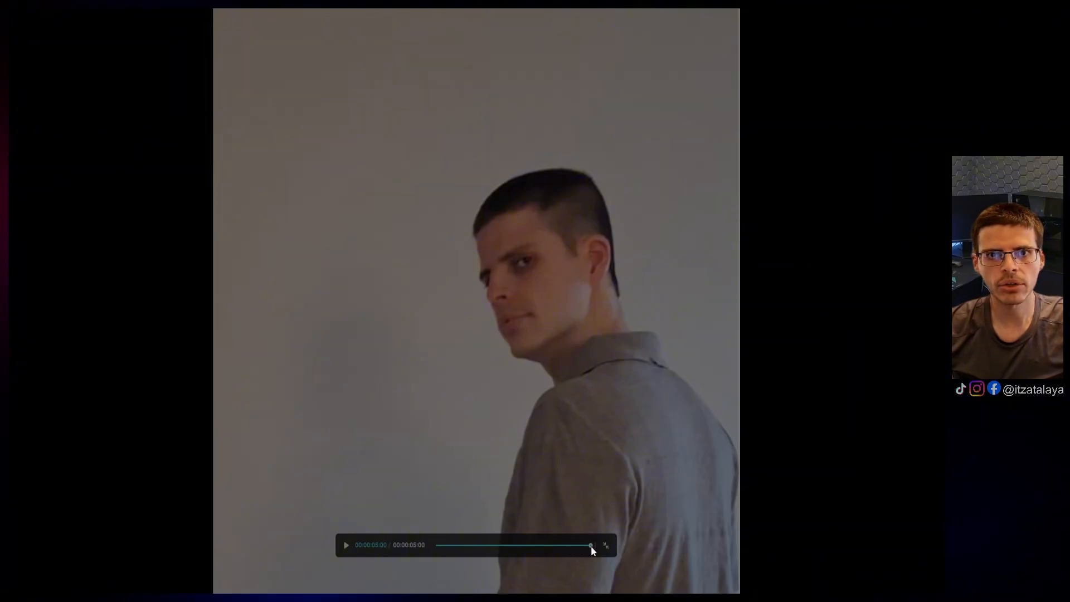
left_click(551, 546)
left_click_drag(550, 549, 449, 549)
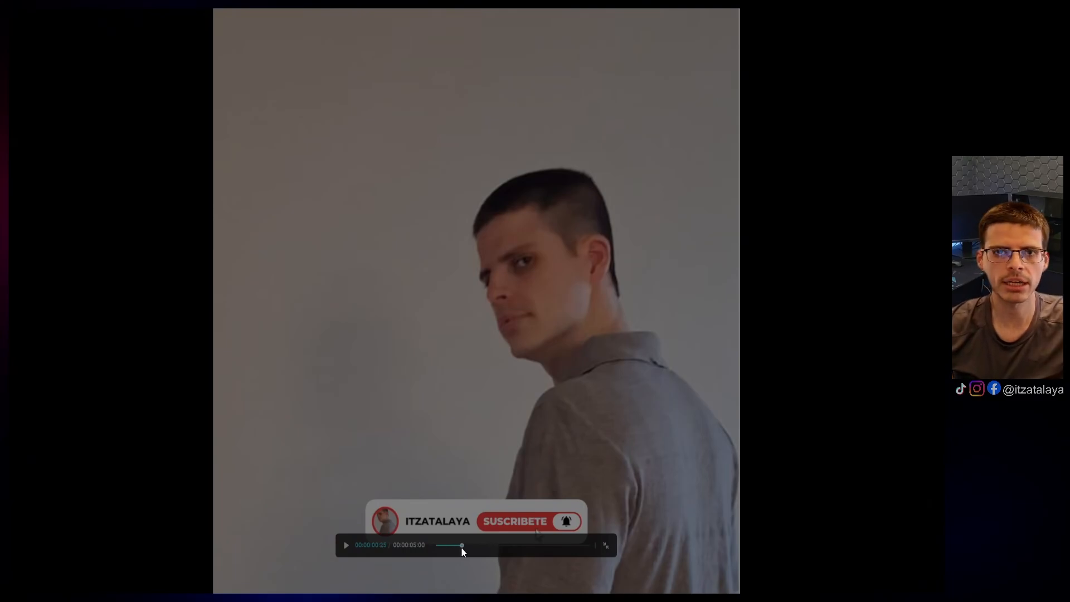
key("Escape")
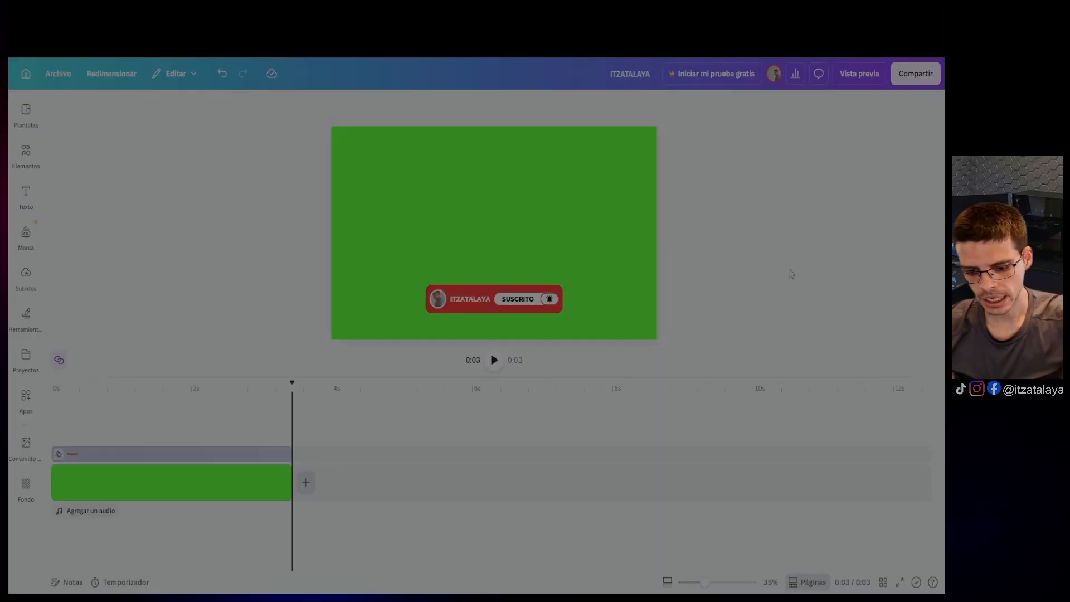
- Switch to the ITZATALAYA design in Canva, show it full screen and view the options for adding audio
key("F11")
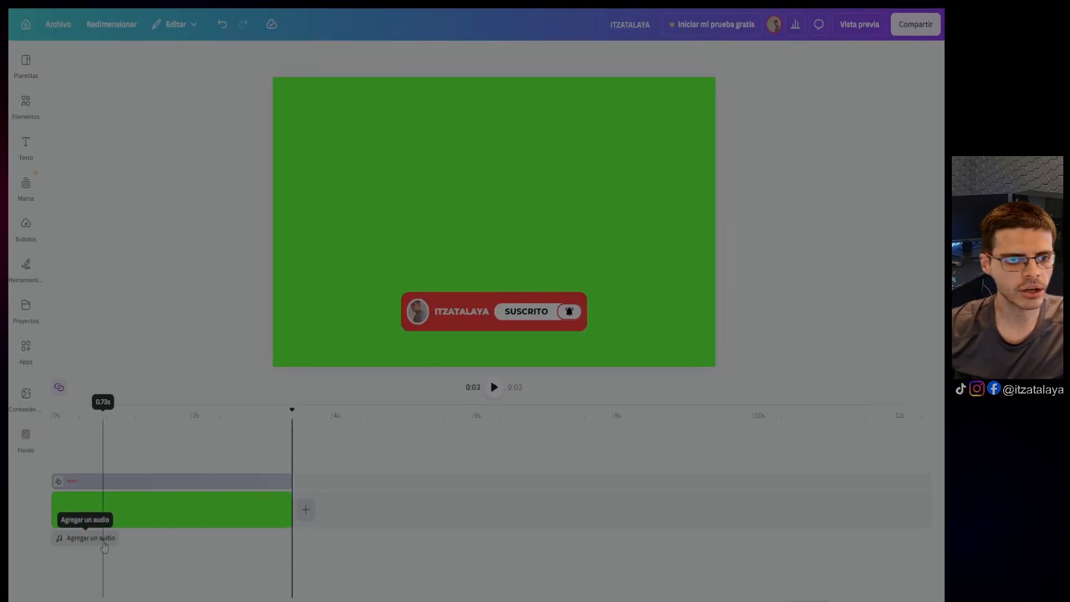
left_click(104, 540)
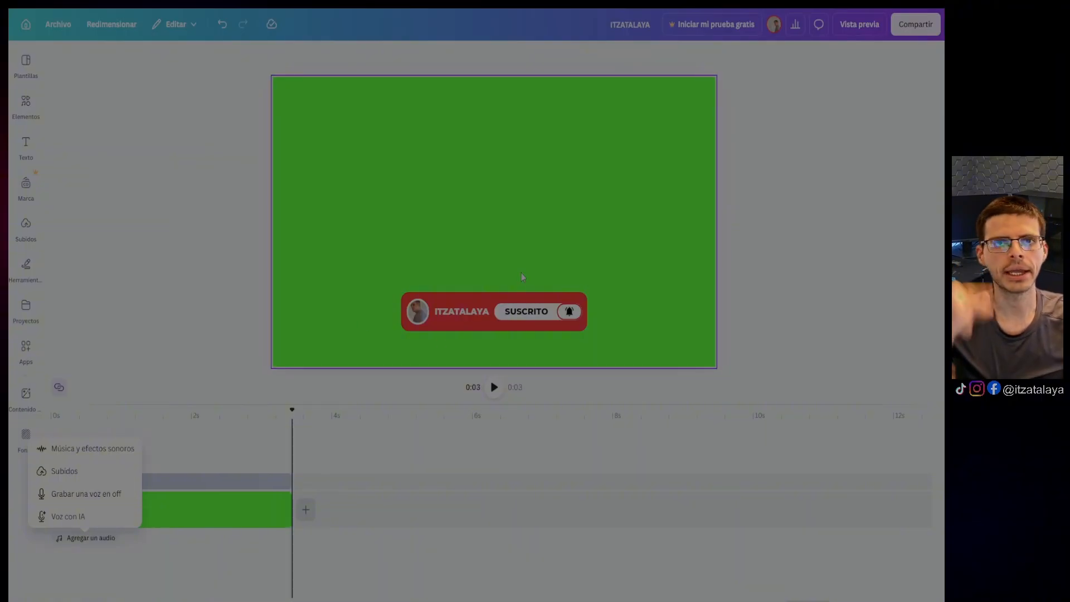
left_click(776, 297)
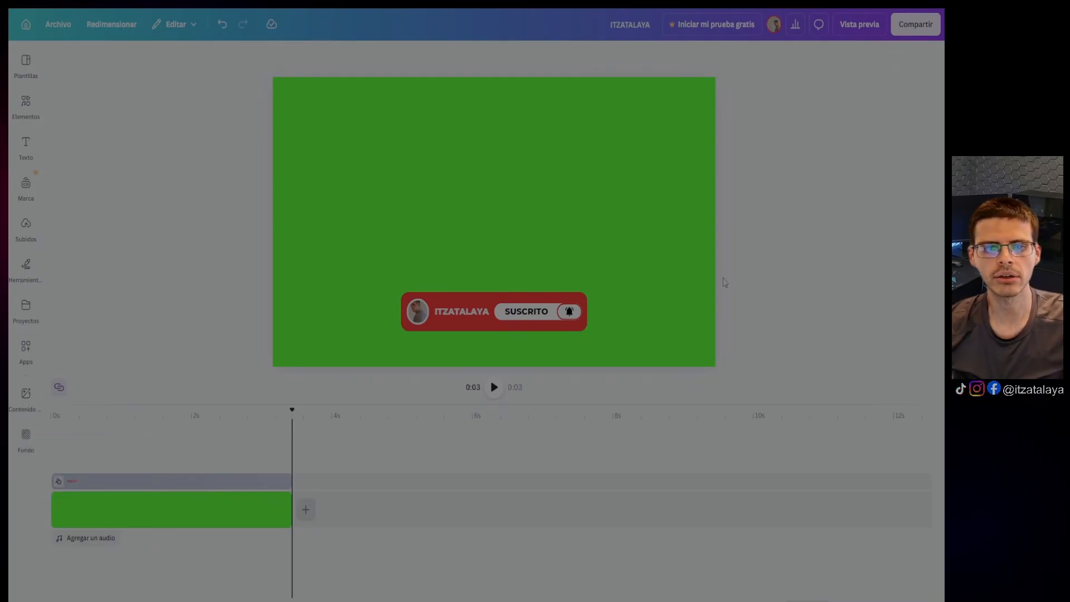
mouse_move(292, 409)
left_mouse_down()
mouse_move(251, 409)
mouse_move(281, 409)
left_mouse_up()
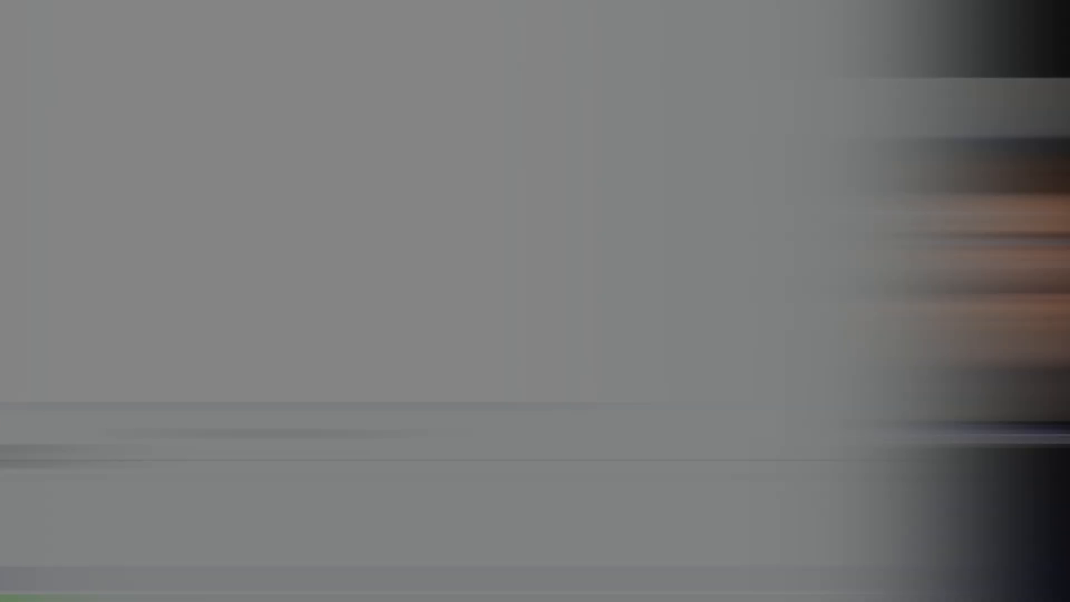